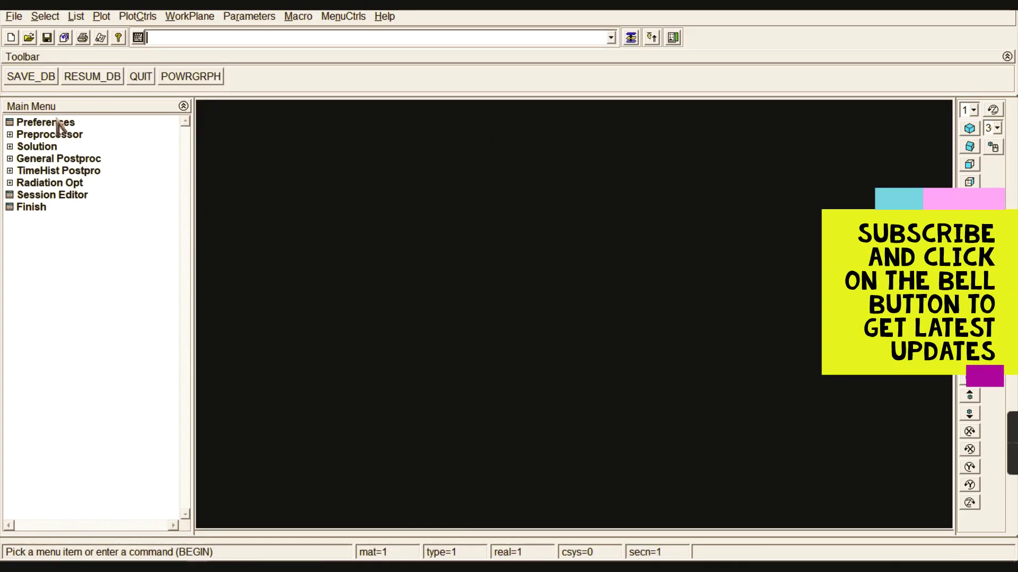
- Restrict the analysis preferences to the Structural discipline
click(55, 125)
click(507, 228)
click(403, 354)
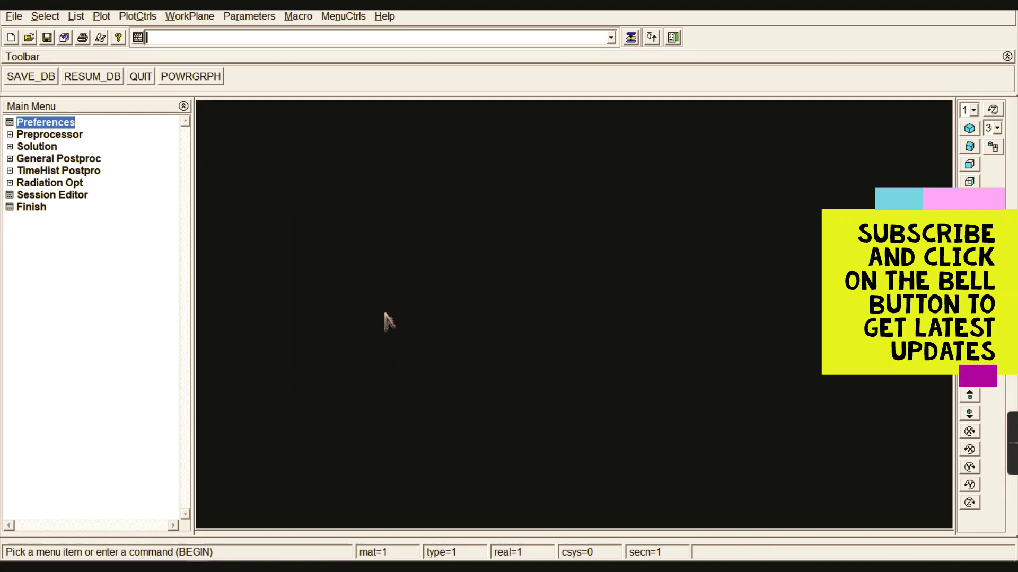
- Add the Beam 3 node 189 element type with reference number 1
click(64, 136)
click(59, 148)
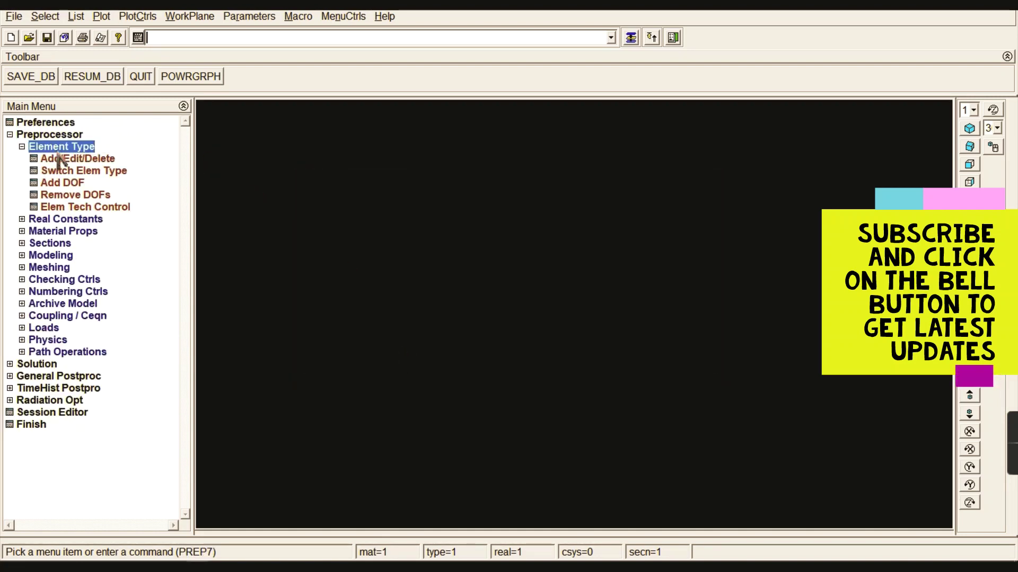
click(64, 159)
click(97, 316)
click(537, 250)
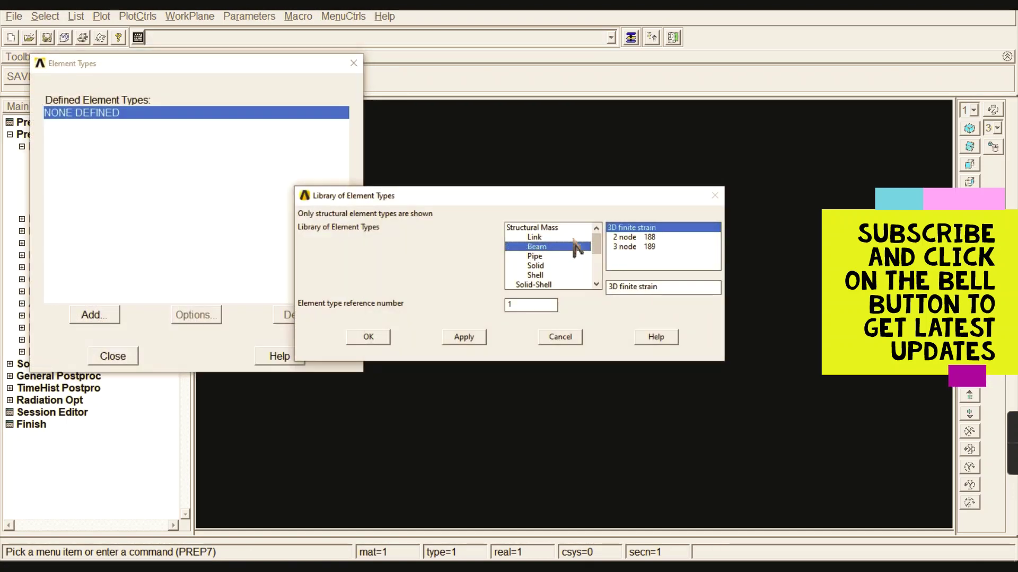
click(625, 247)
click(387, 336)
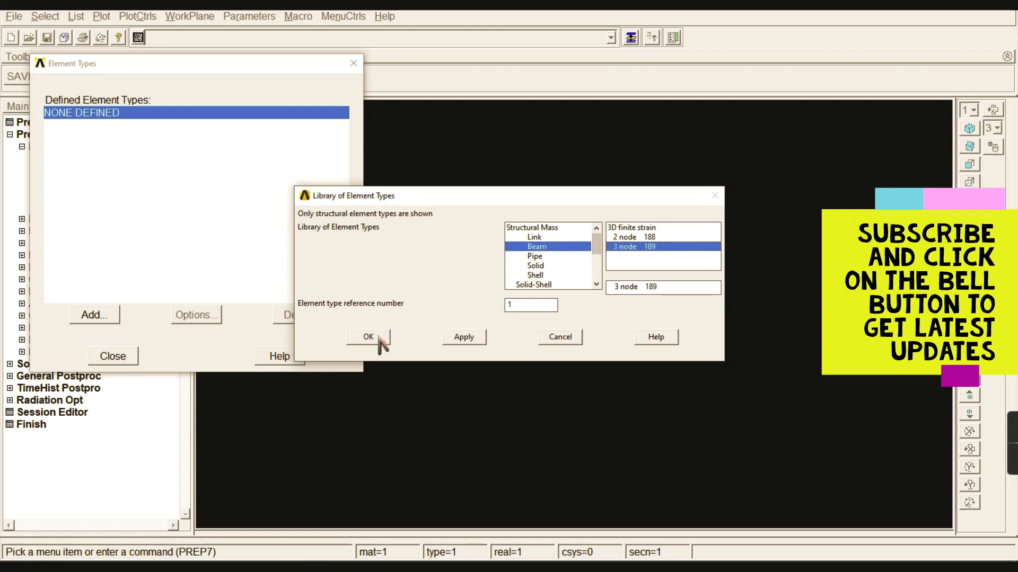
click(130, 356)
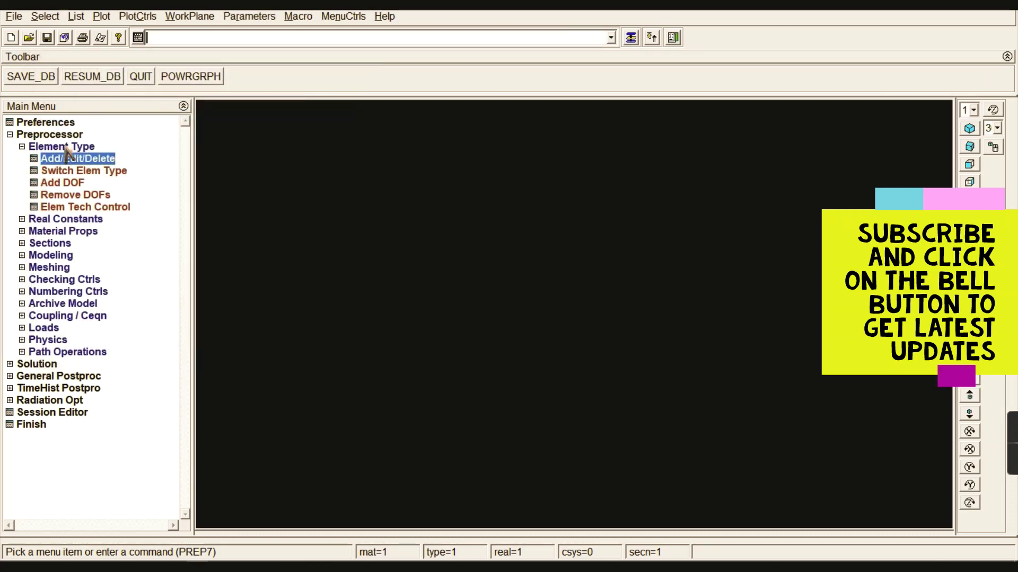
- Define material model 1 as structural linear elastic isotropic with EX 2e5 and PRXY 0.27
click(62, 149)
click(58, 170)
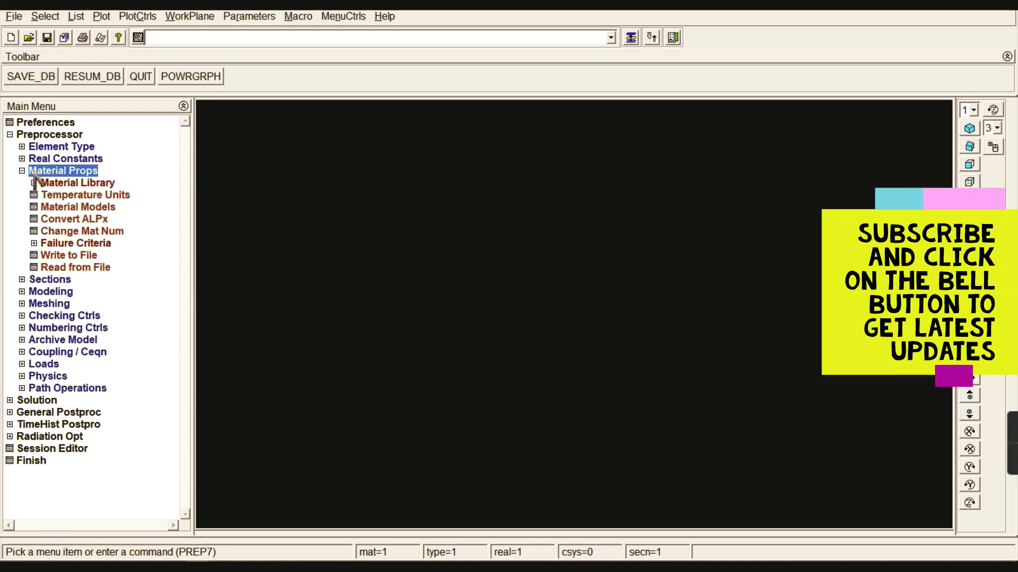
click(75, 207)
double_click(527, 249)
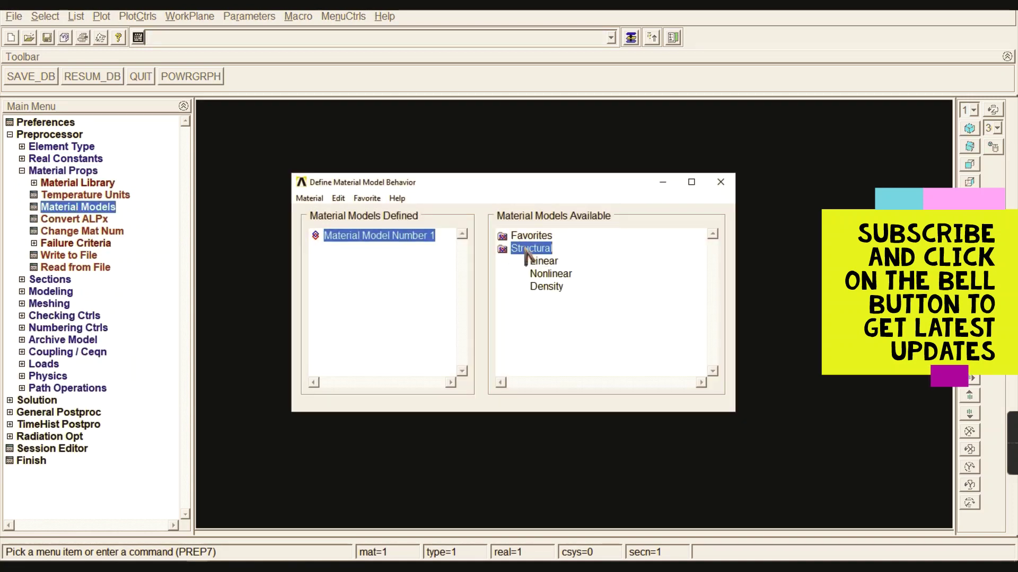
double_click(544, 260)
double_click(563, 273)
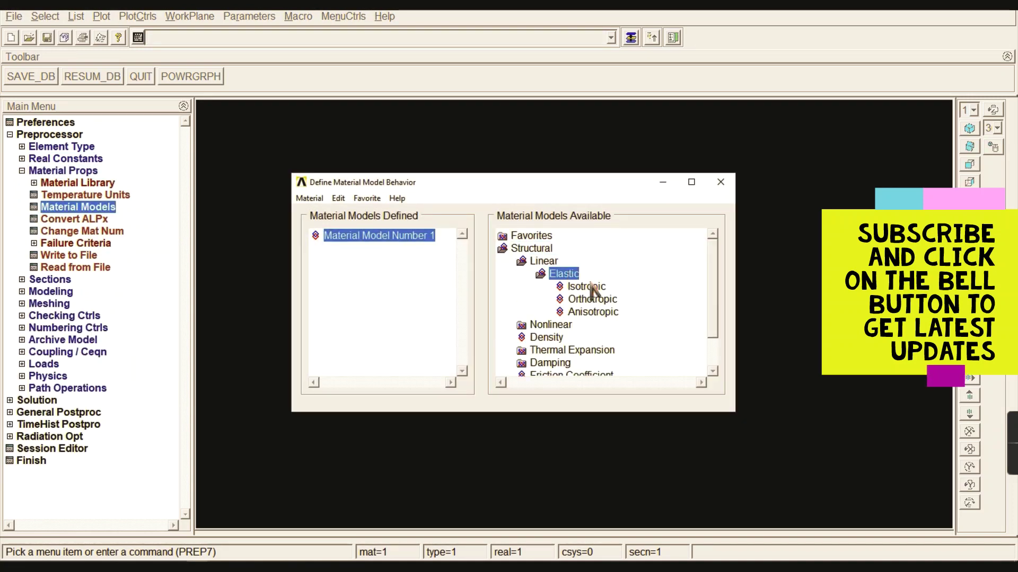
double_click(586, 286)
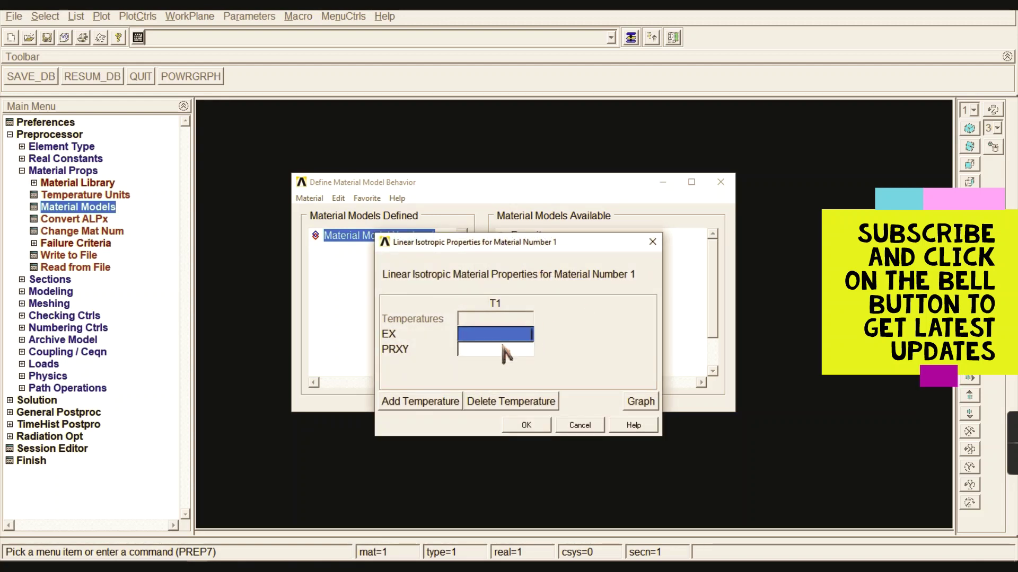
text(2e5)
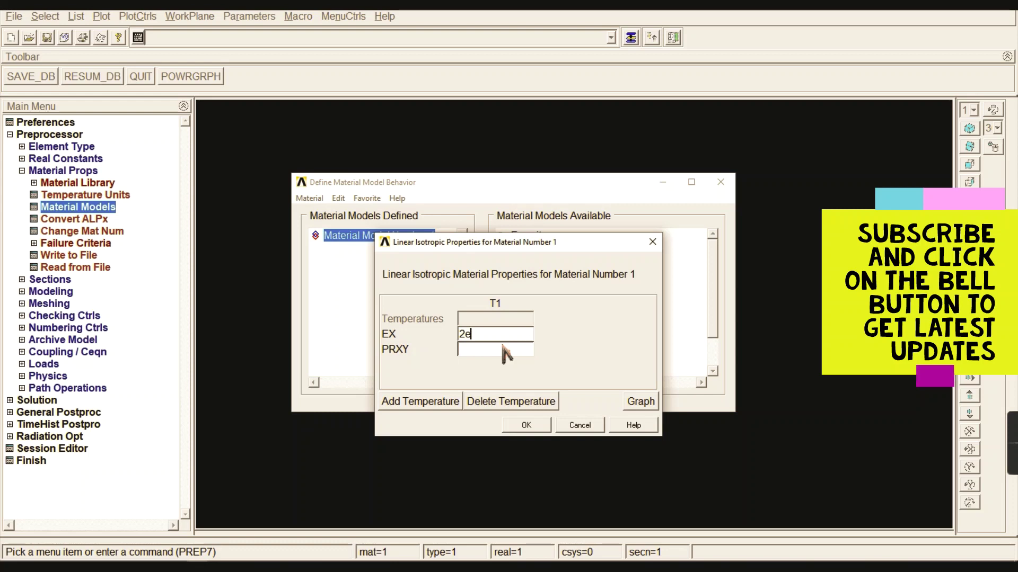
click(504, 351)
text(0.27)
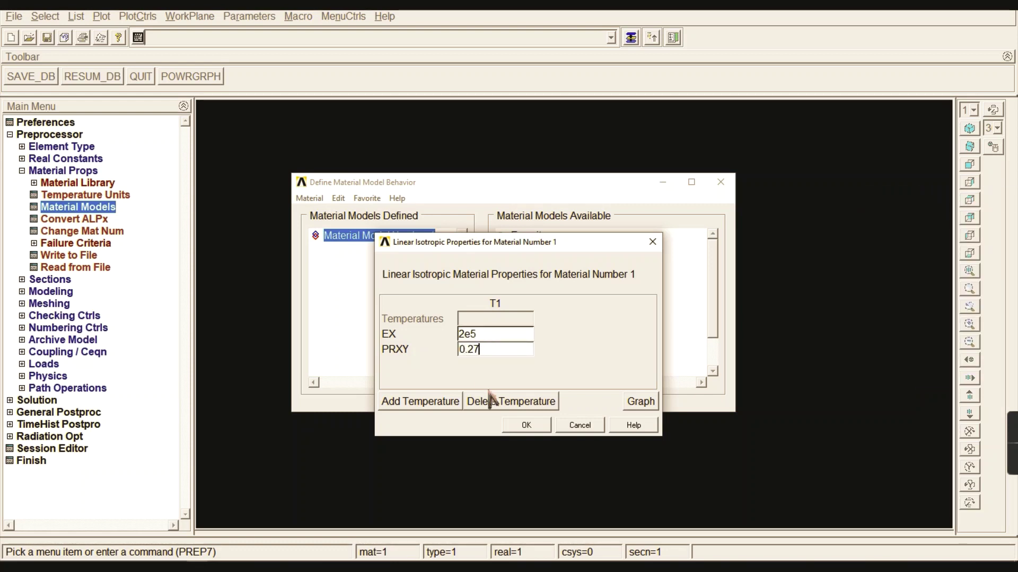
click(527, 426)
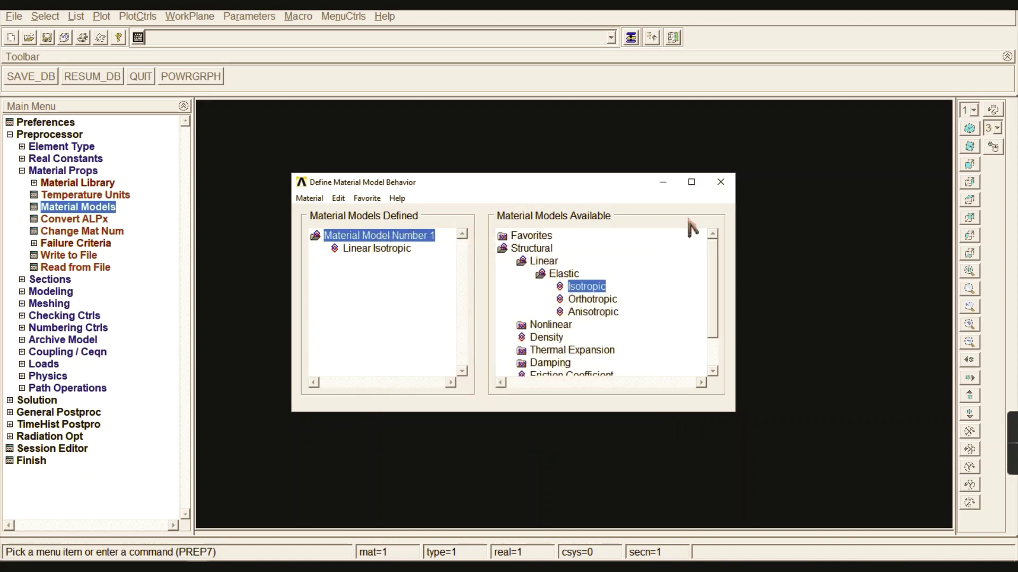
click(720, 182)
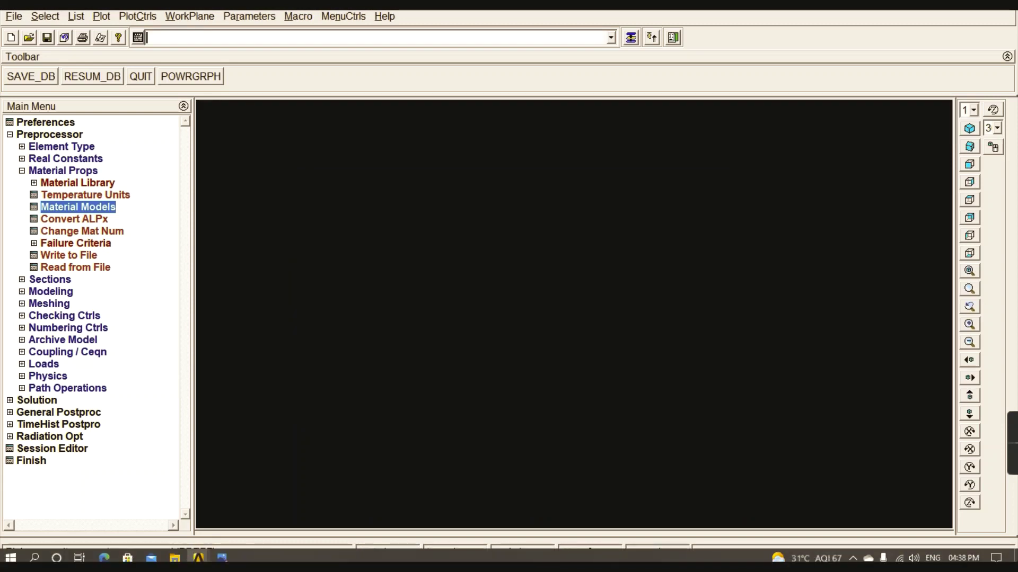
- Consult the column problem slide and start a common beam section with ID 1 and the channel sub-type
click(223, 554)
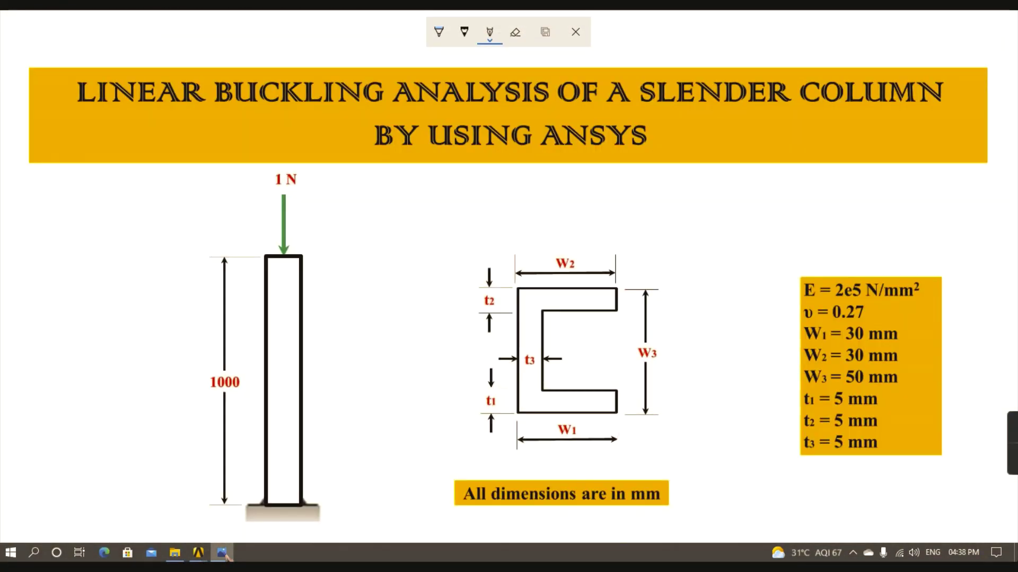
click(223, 554)
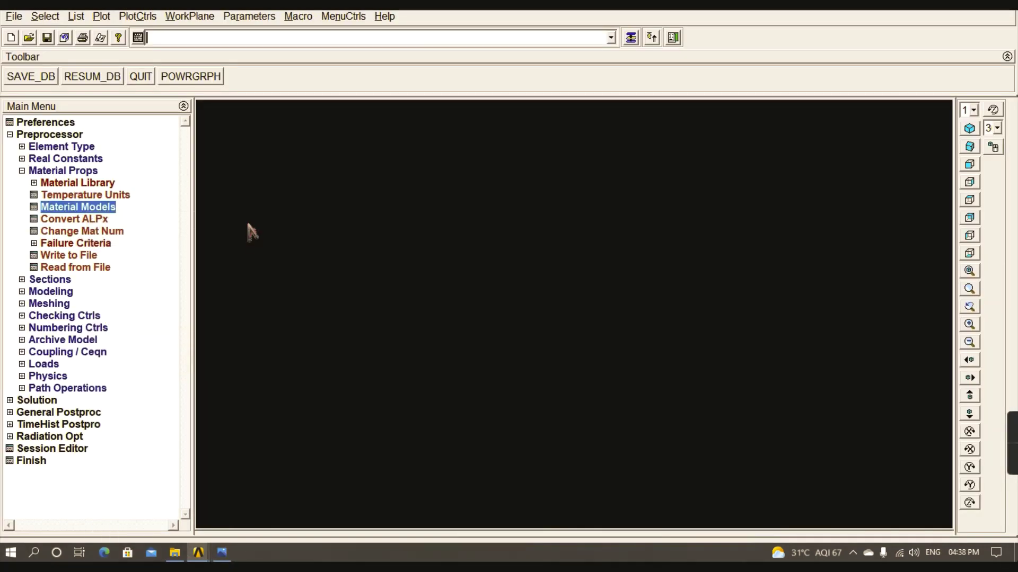
click(51, 184)
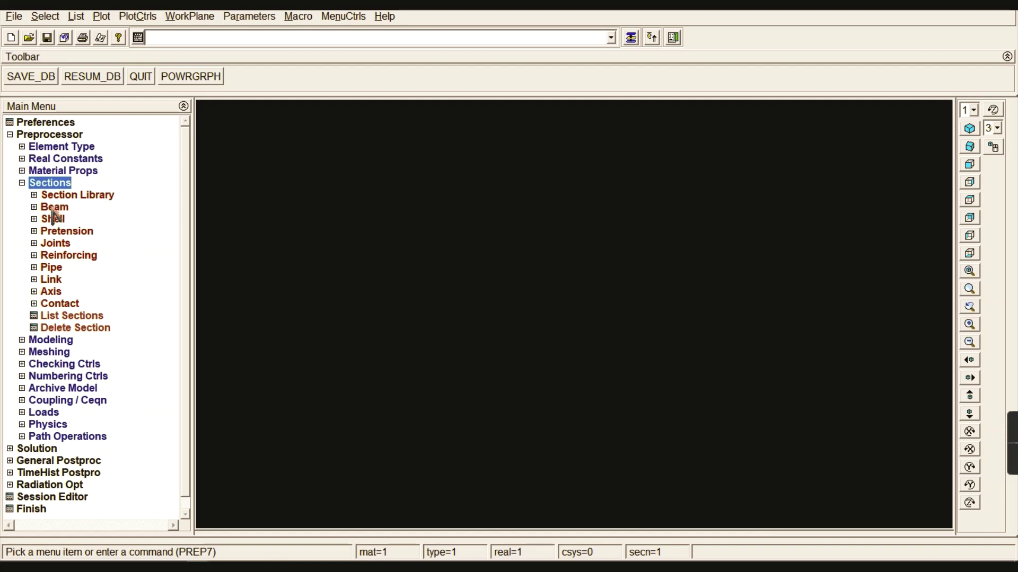
click(55, 207)
click(82, 220)
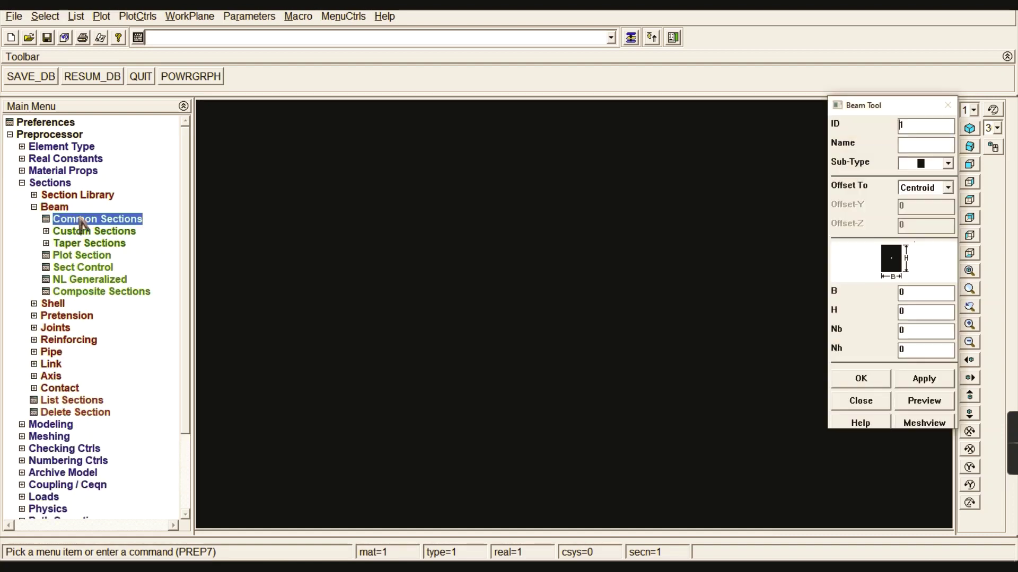
click(947, 164)
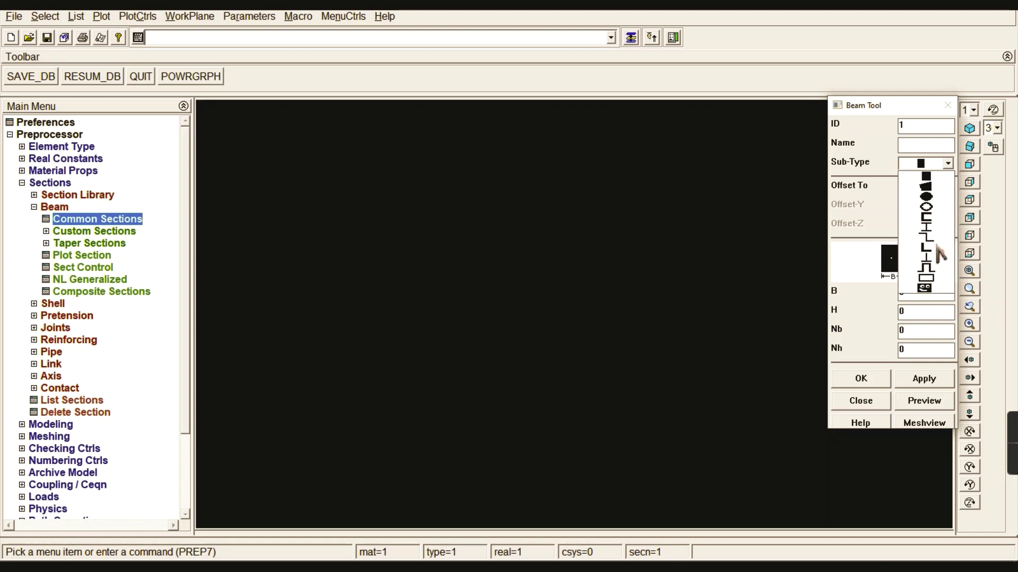
click(929, 217)
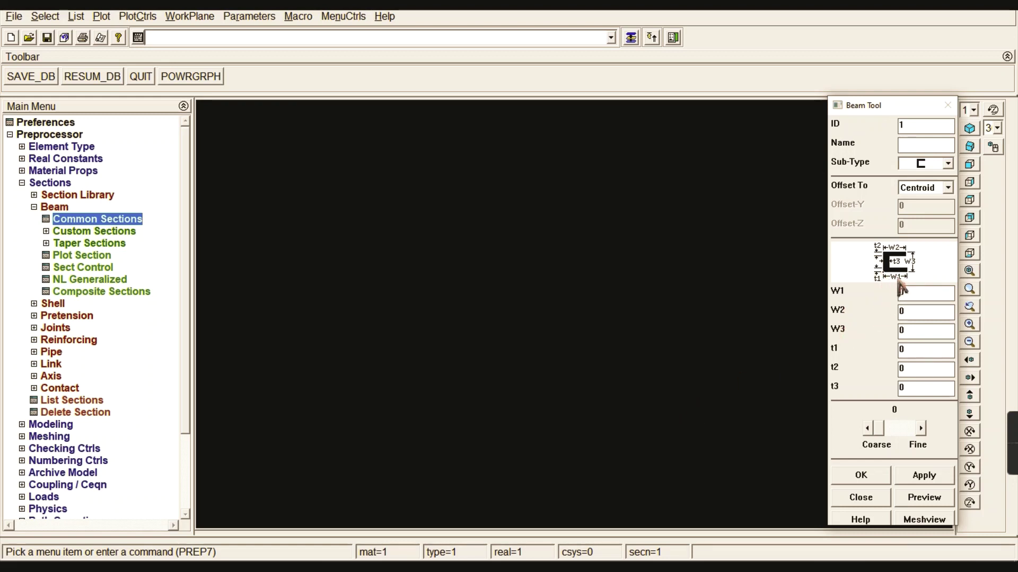
- Dimension the channel section from the problem slide with W1 and W2 30, W3 50, and t1, t2 and t3 5, and preview and accept it
mouse_move(308, 559)
click(221, 558)
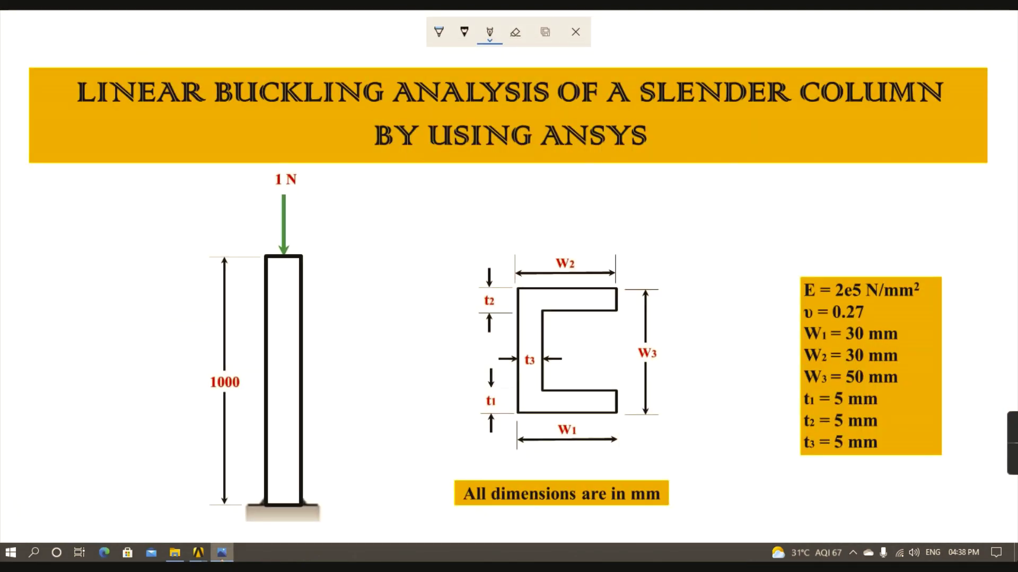
click(221, 553)
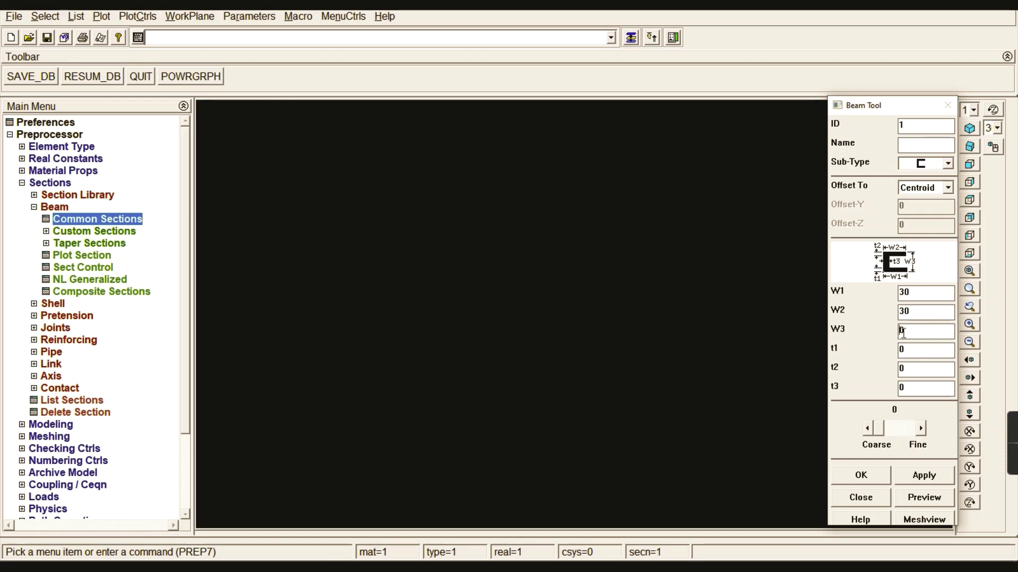
text(505)
key(Tab)
text(5)
click(924, 498)
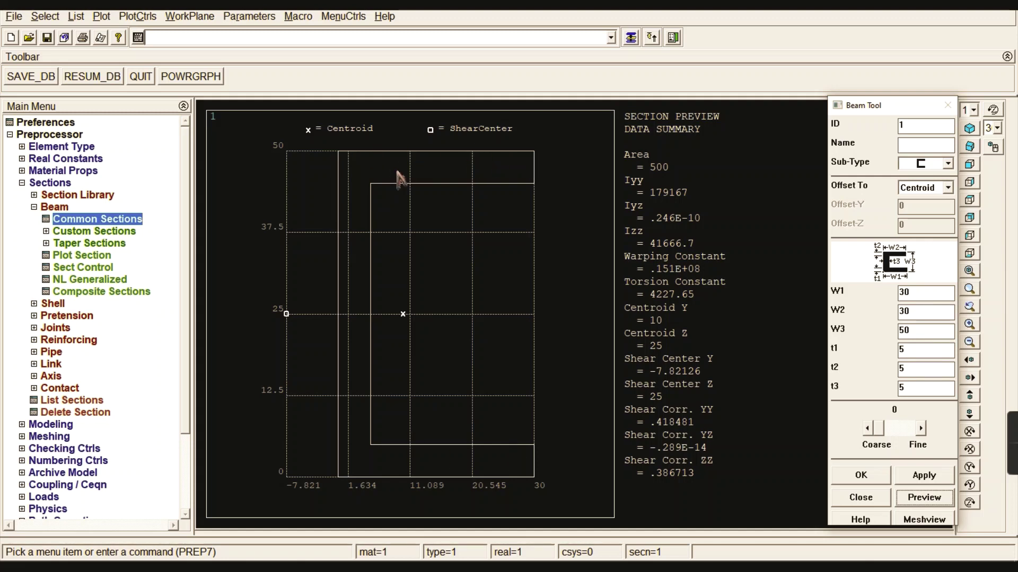
click(878, 480)
- Create keypoint 1 at (0, 0) and keypoint 2 at (0, 1000) in the active coordinate system
click(60, 206)
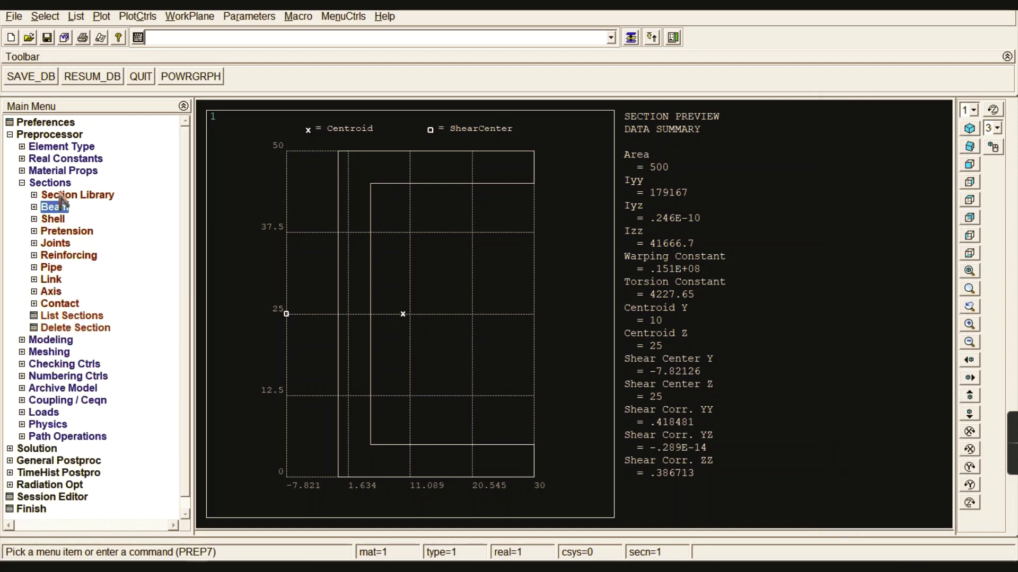
click(61, 184)
click(56, 196)
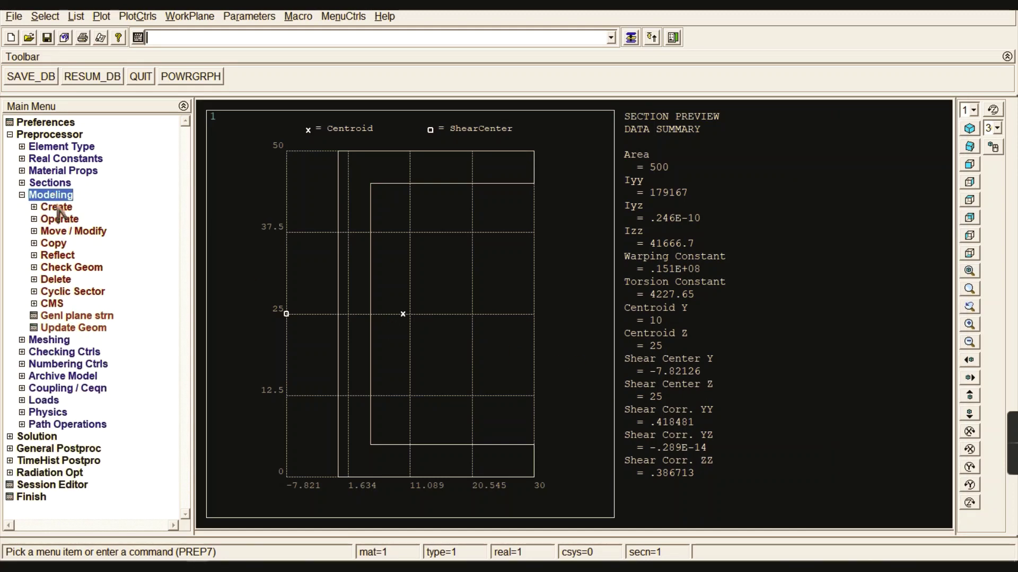
click(56, 208)
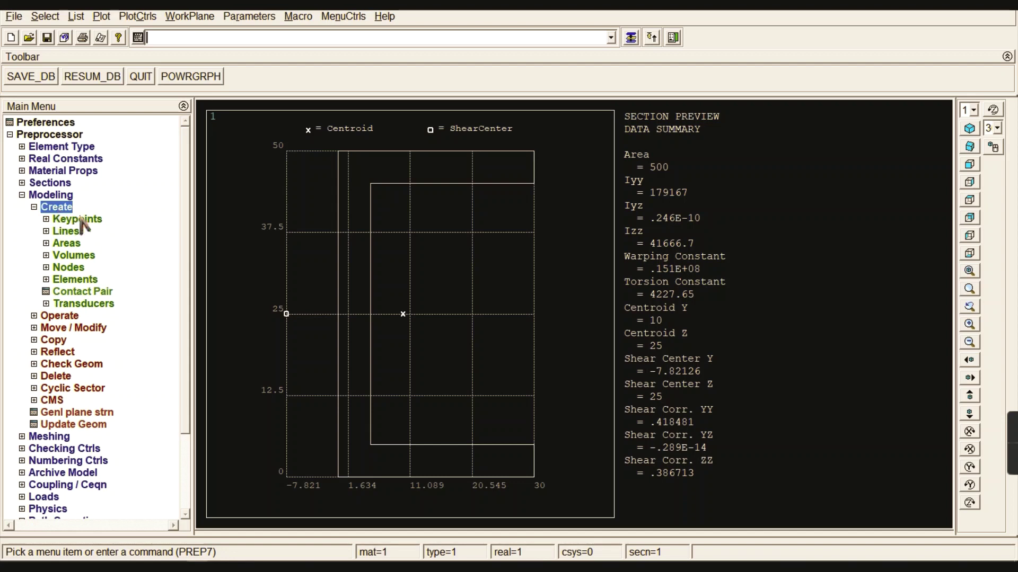
click(78, 219)
click(104, 244)
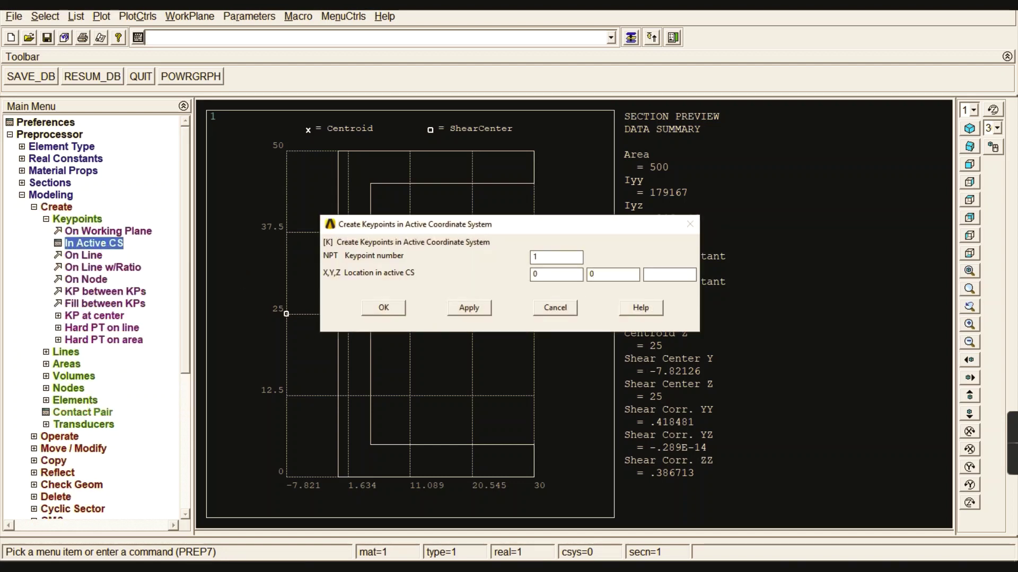
click(471, 312)
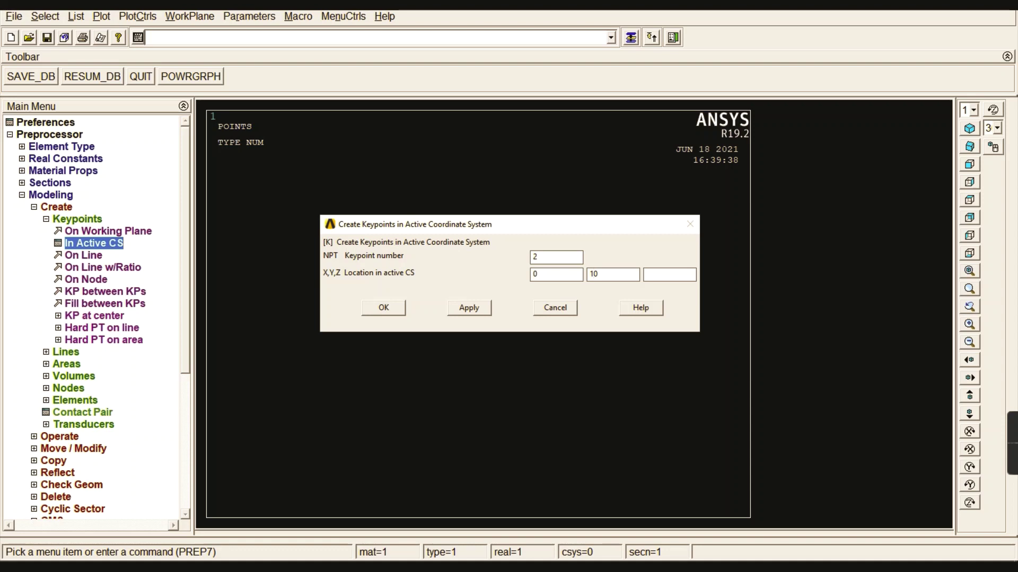
text(00)
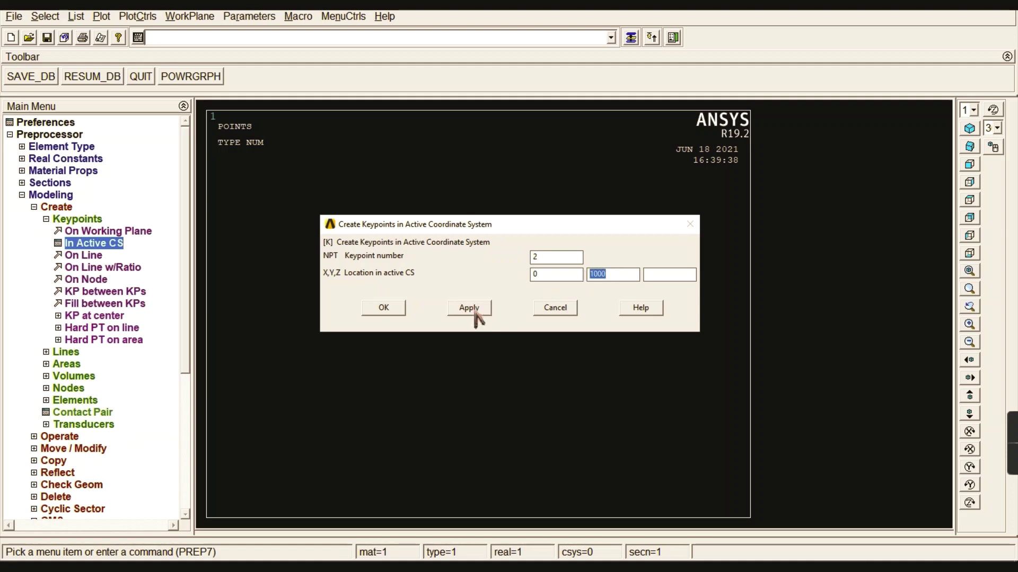
click(391, 312)
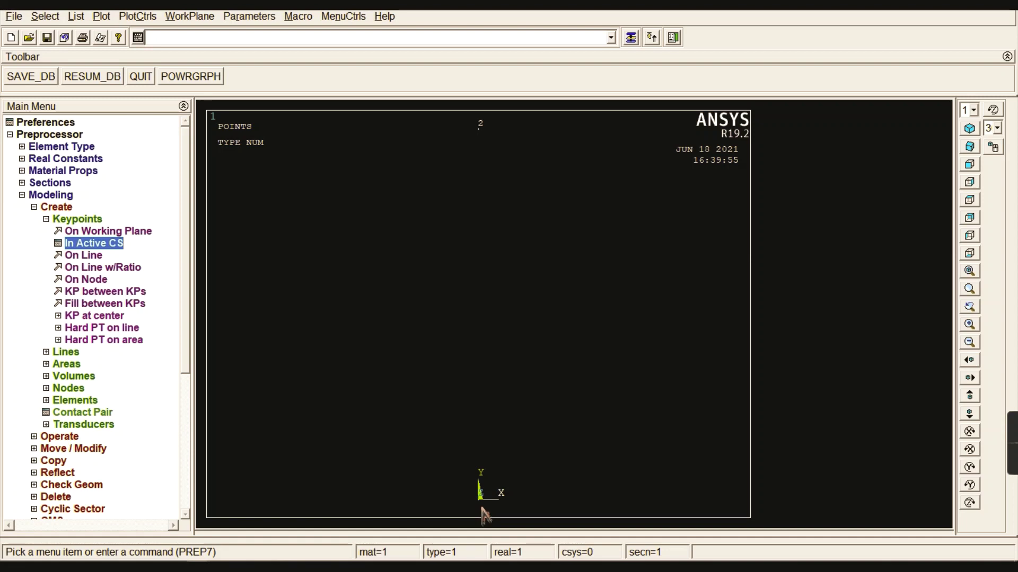
- Create a straight line between keypoints 1 and 2 to represent the column
click(96, 219)
click(66, 232)
click(76, 243)
click(108, 255)
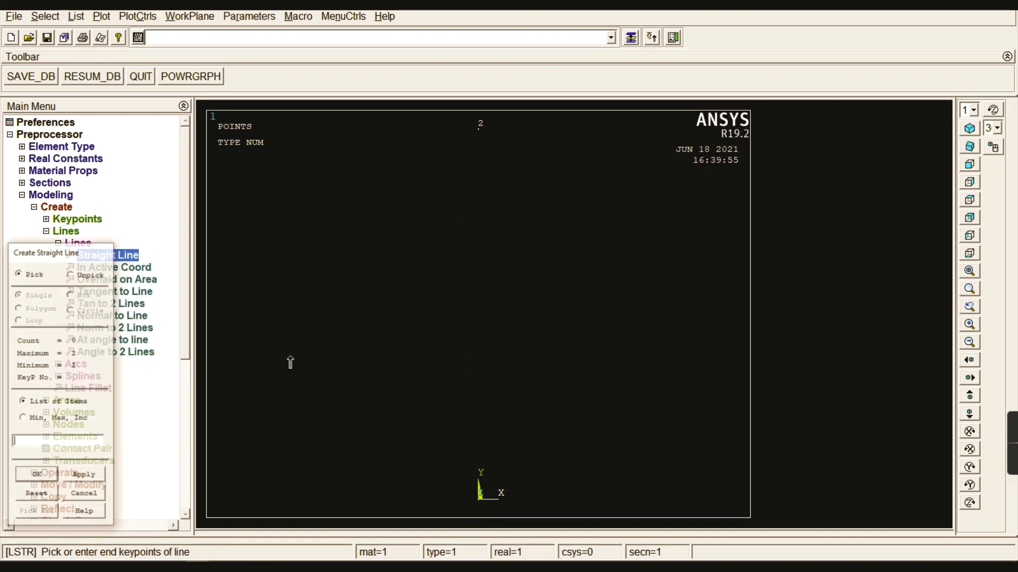
click(482, 211)
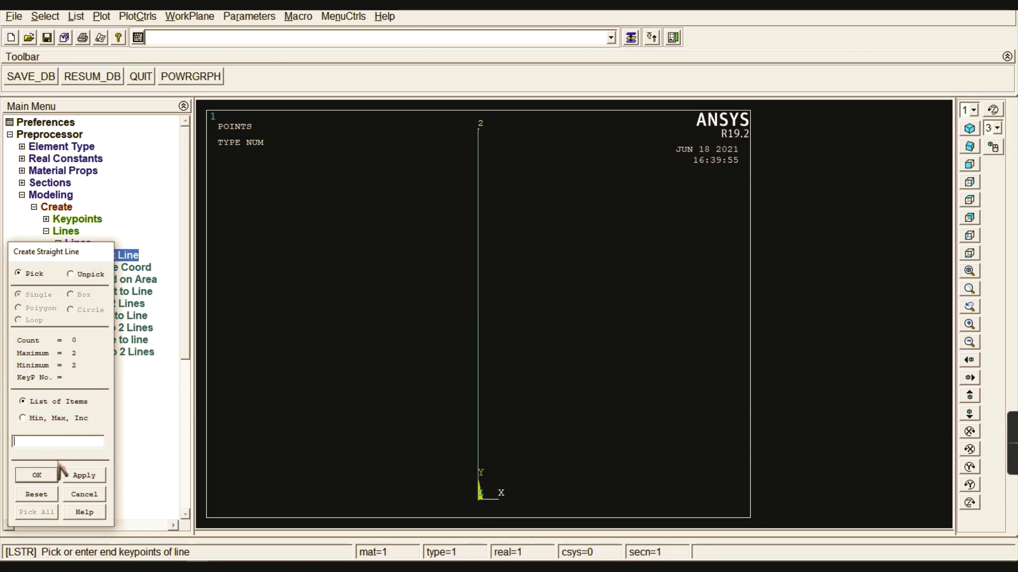
click(37, 474)
- Set the element size on all lines to 100 element divisions
click(78, 243)
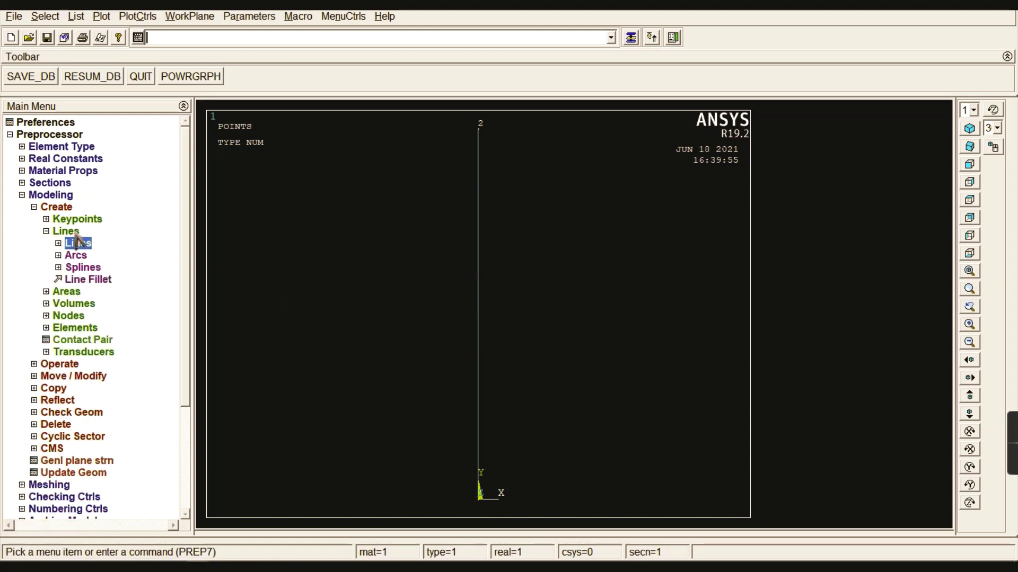
click(68, 231)
click(63, 207)
click(53, 195)
click(51, 206)
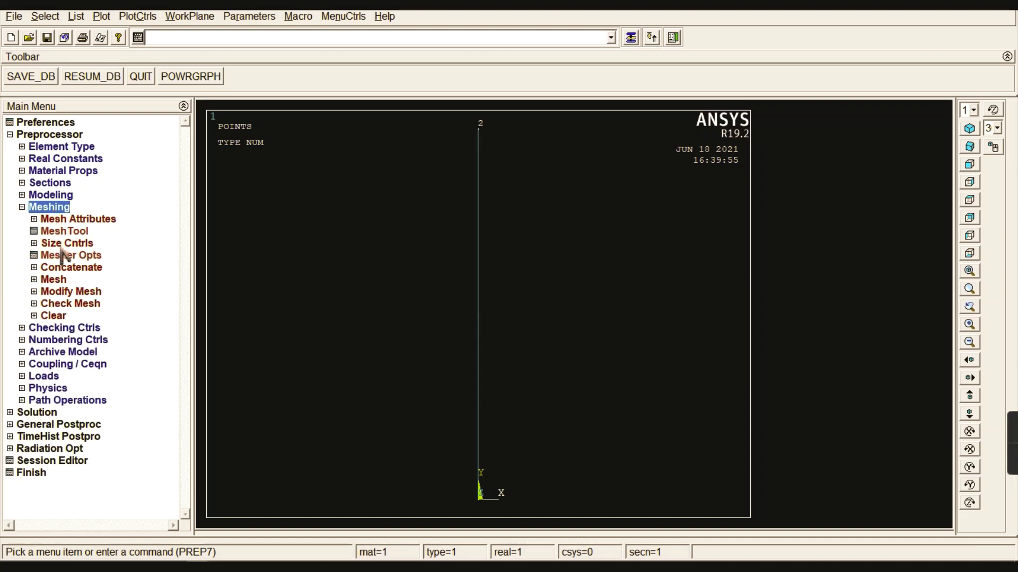
click(71, 244)
click(80, 267)
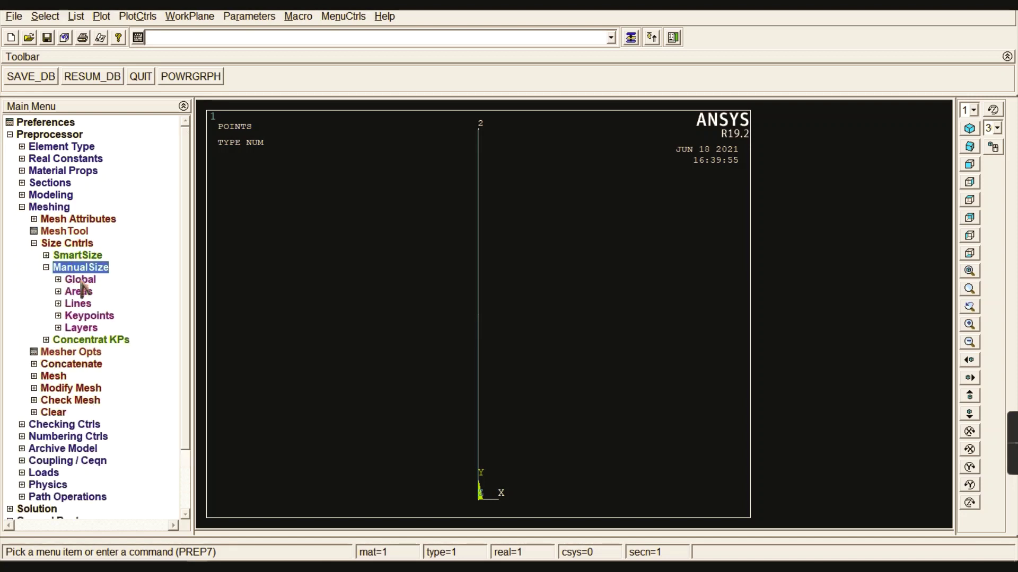
click(79, 292)
click(79, 292)
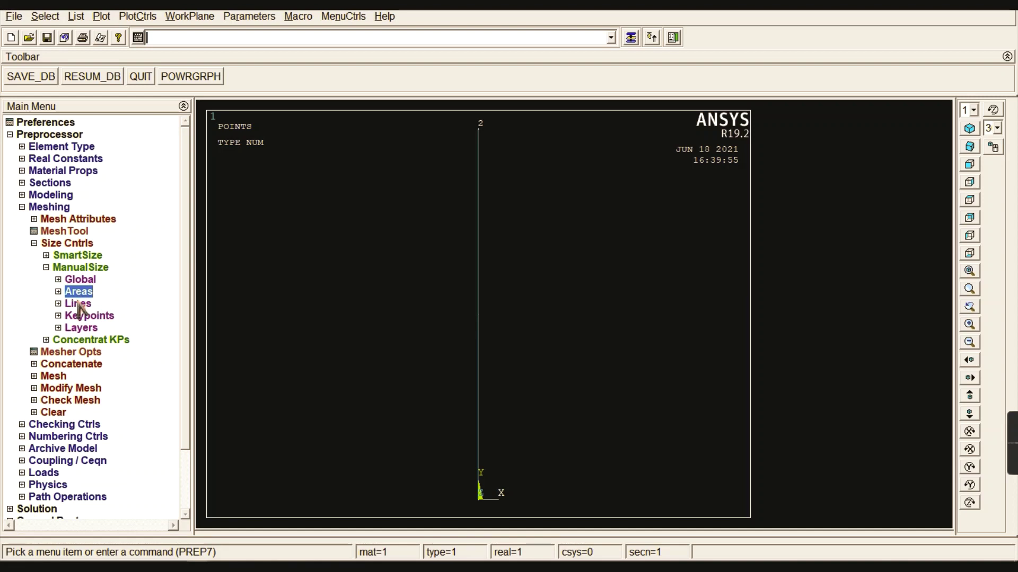
click(78, 303)
click(97, 315)
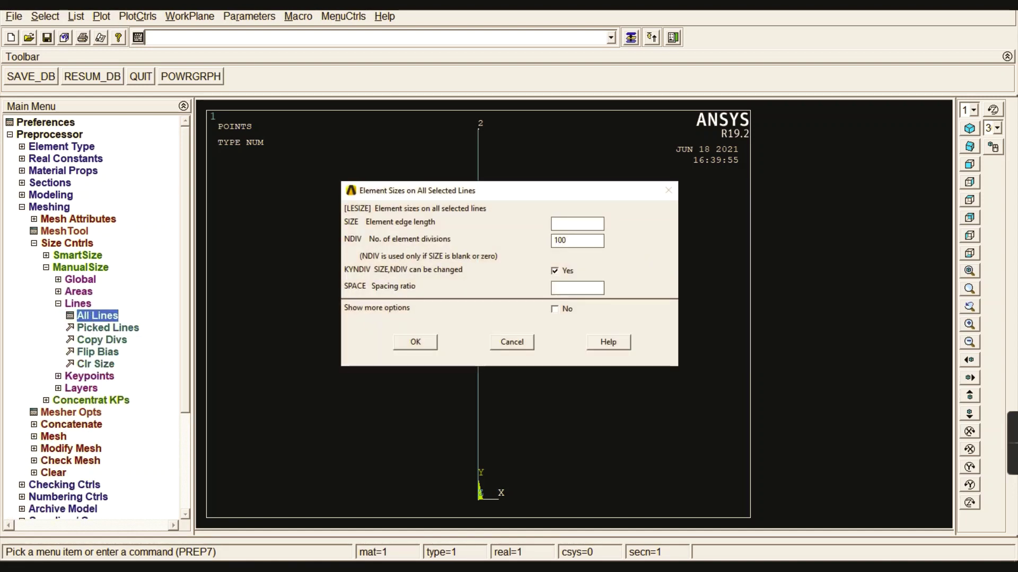
click(415, 343)
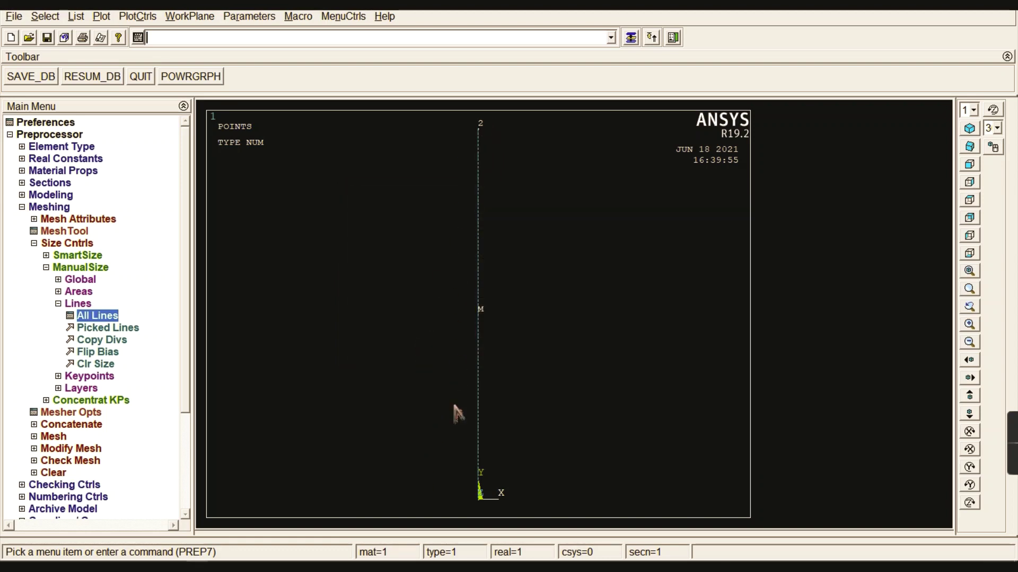
- Mesh the column line with beam elements, picking all lines
click(77, 305)
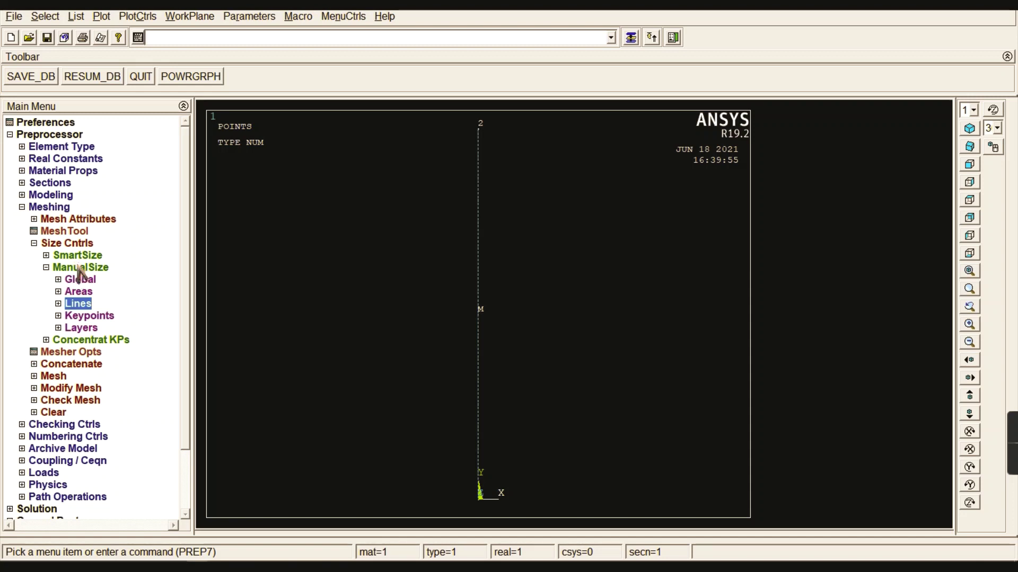
click(79, 267)
click(80, 244)
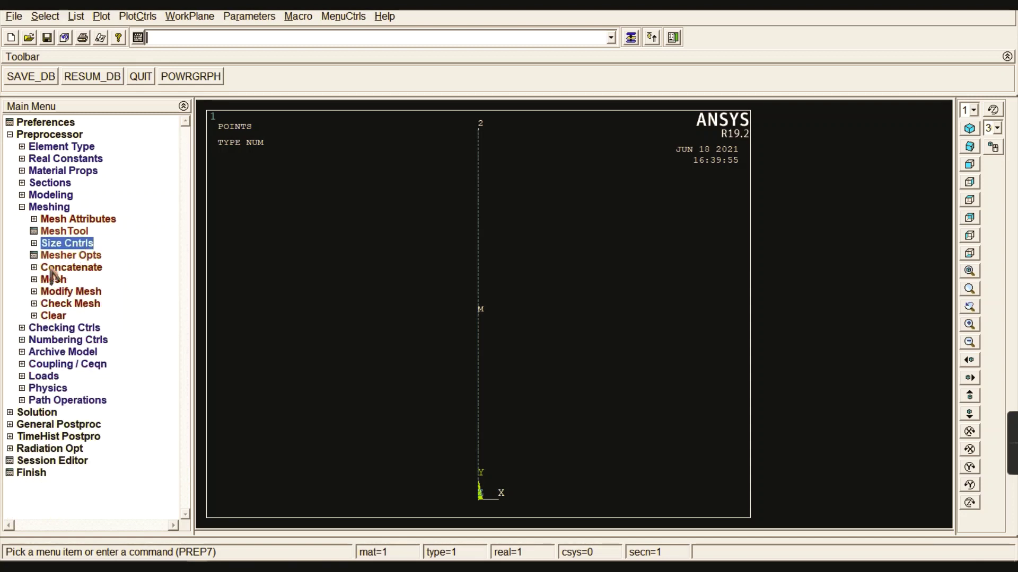
click(59, 280)
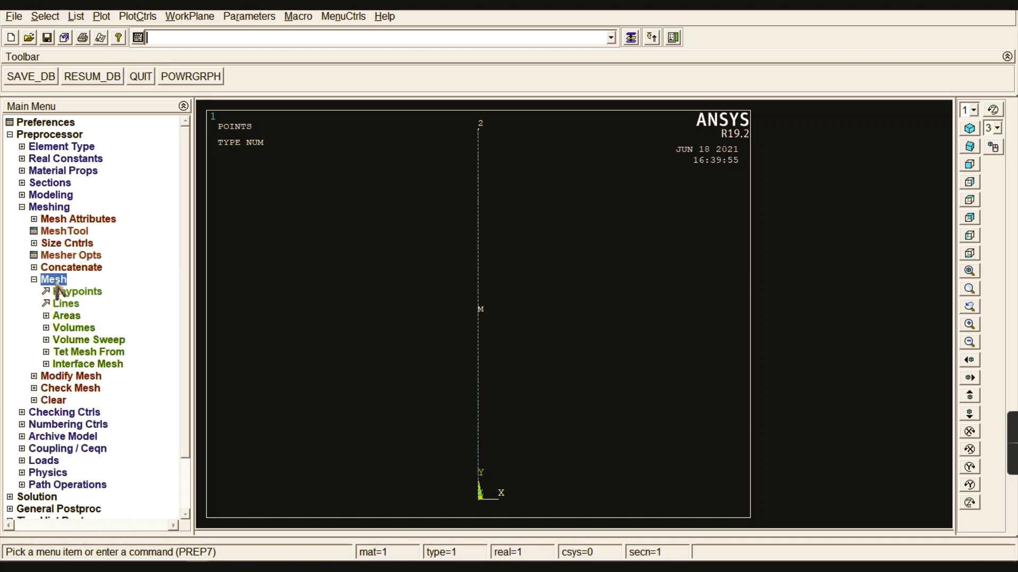
click(66, 306)
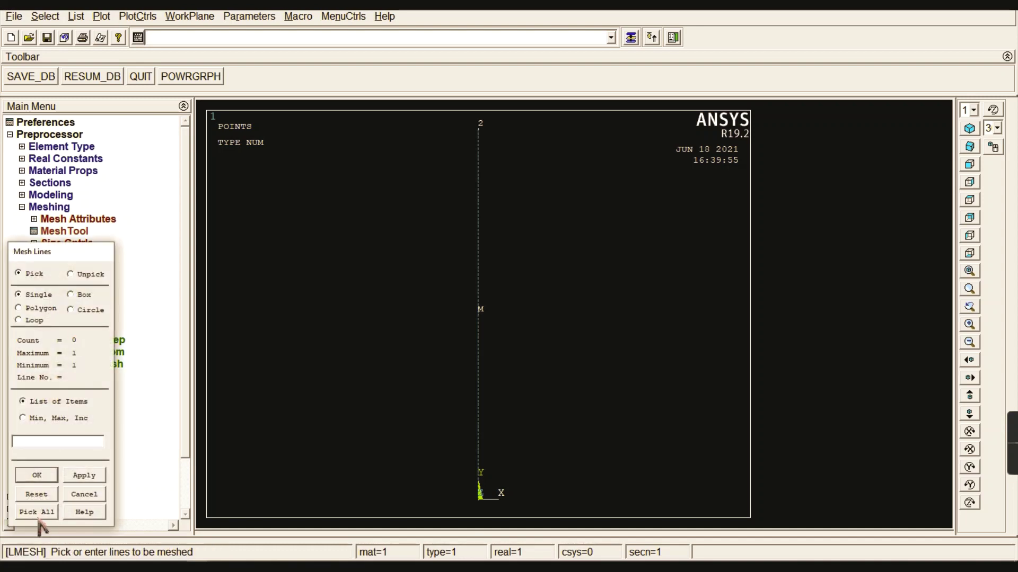
click(35, 513)
click(54, 280)
click(49, 208)
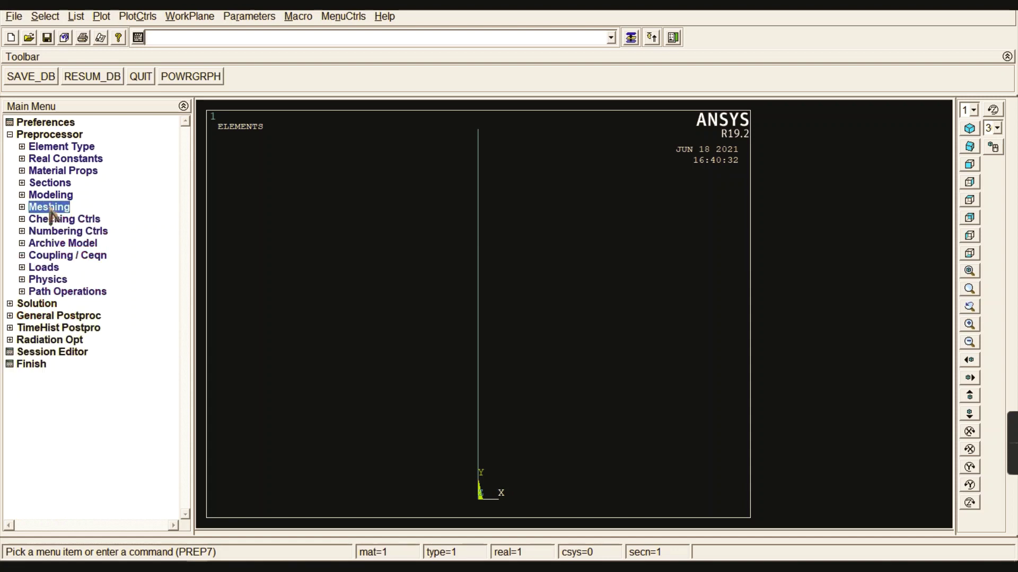
click(49, 136)
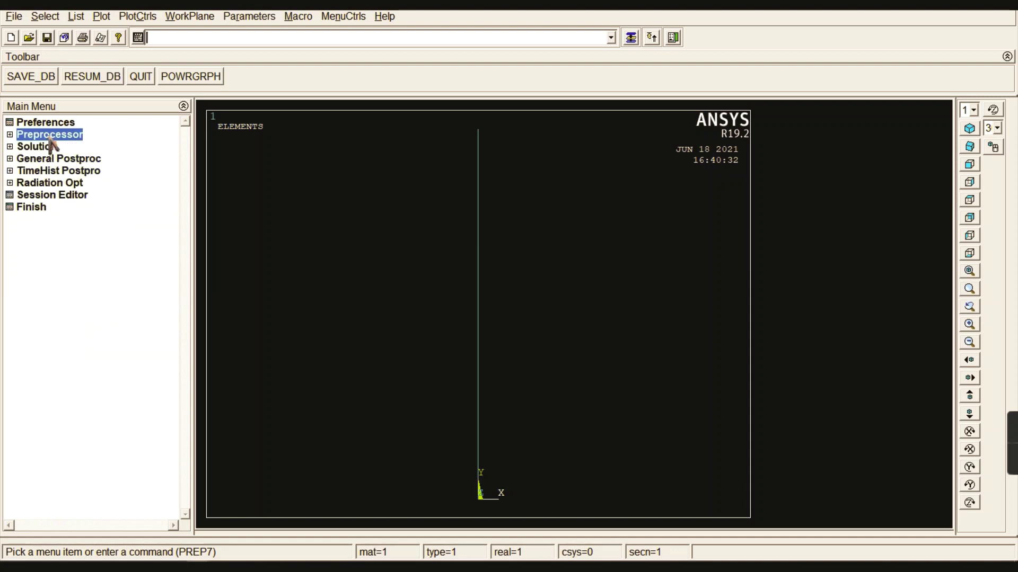
- Enter the solution phase and check the selected analysis type without changing it
click(45, 147)
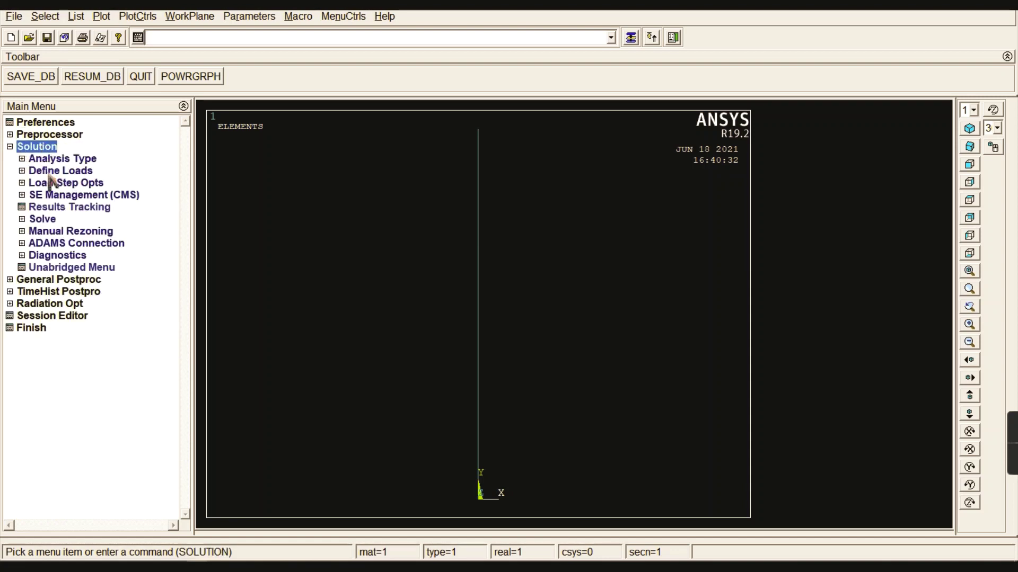
click(53, 160)
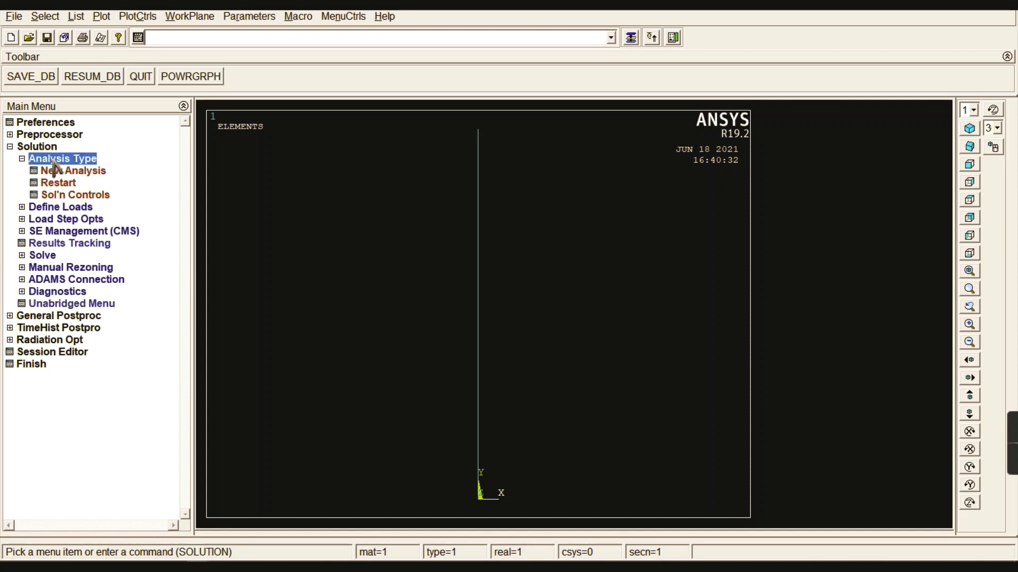
click(65, 170)
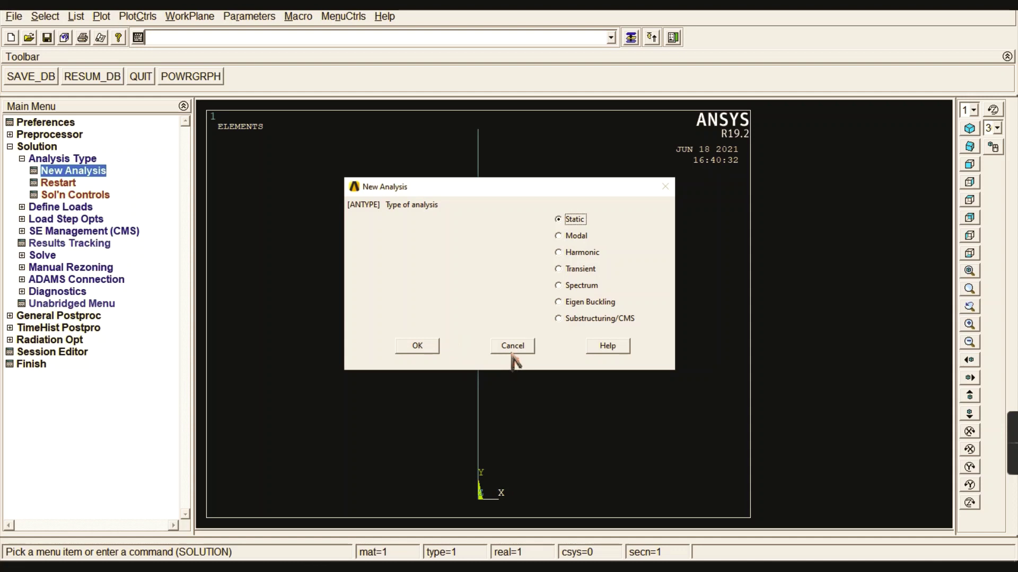
click(513, 350)
click(78, 159)
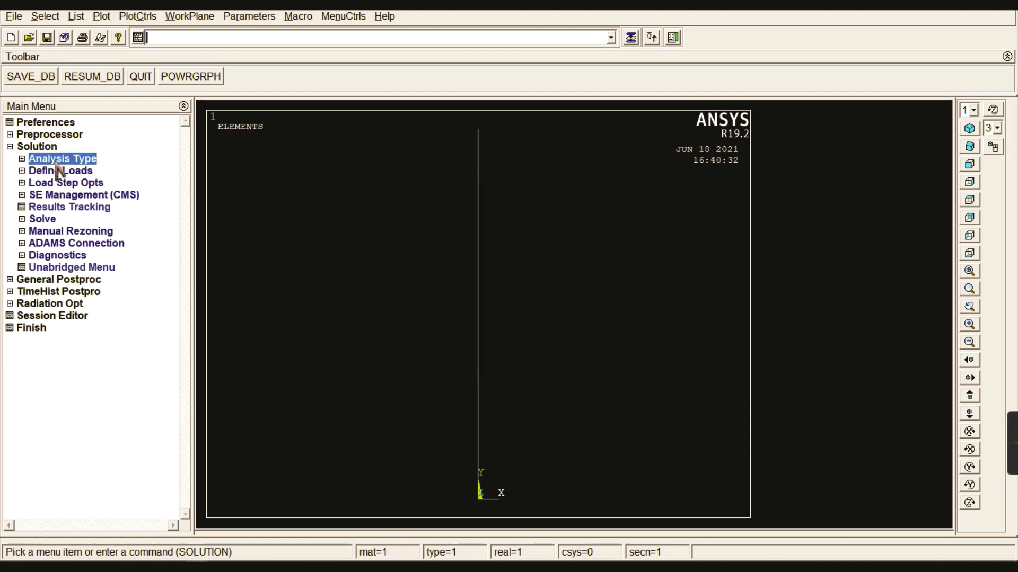
- Enable calculation of prestress effects in the basic solution controls for the small displacement static analysis
click(64, 159)
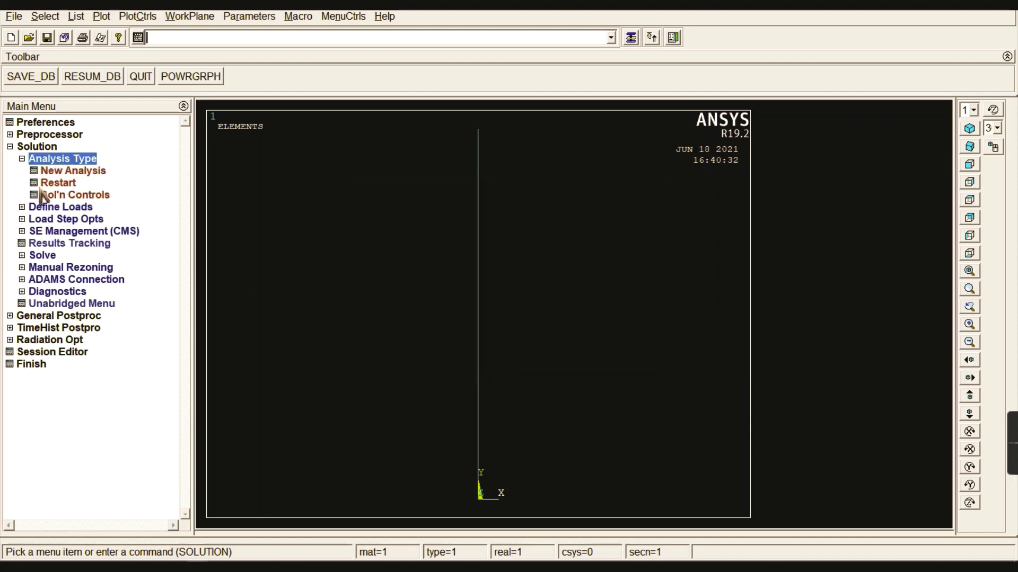
click(72, 195)
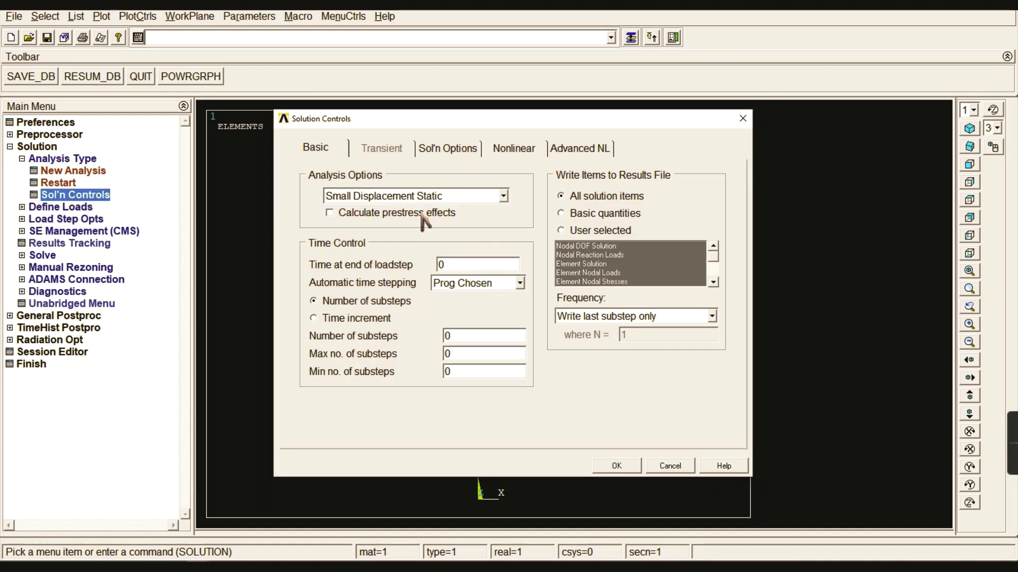
click(330, 213)
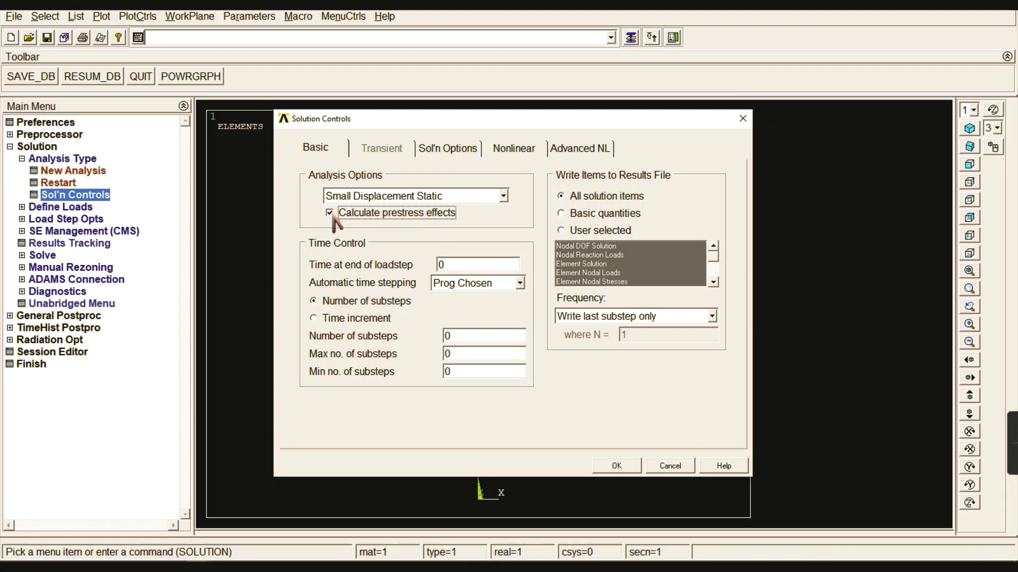
click(618, 466)
click(60, 160)
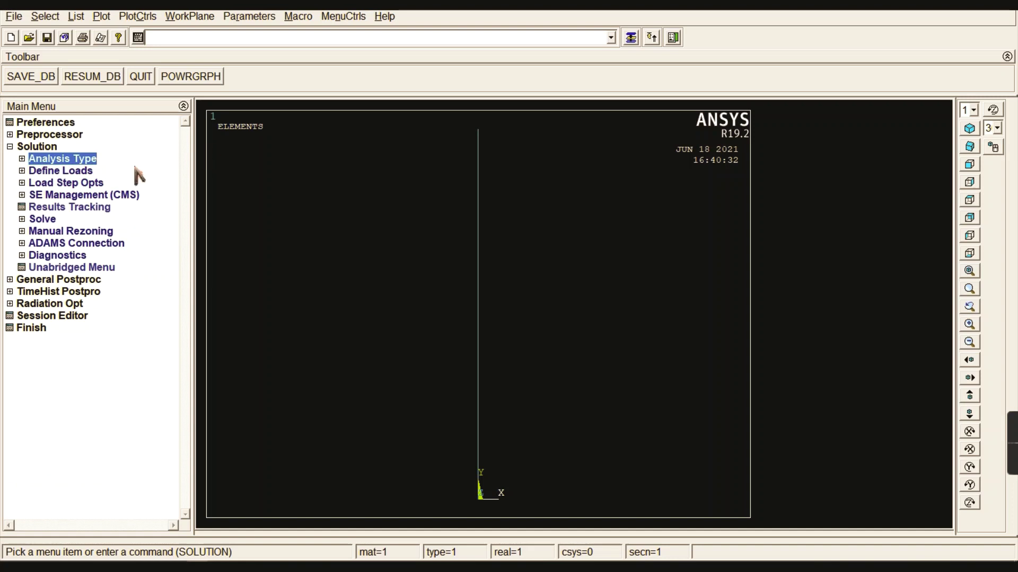
- Constrain all degrees of freedom at the keypoint at the base of the column
click(40, 172)
click(53, 196)
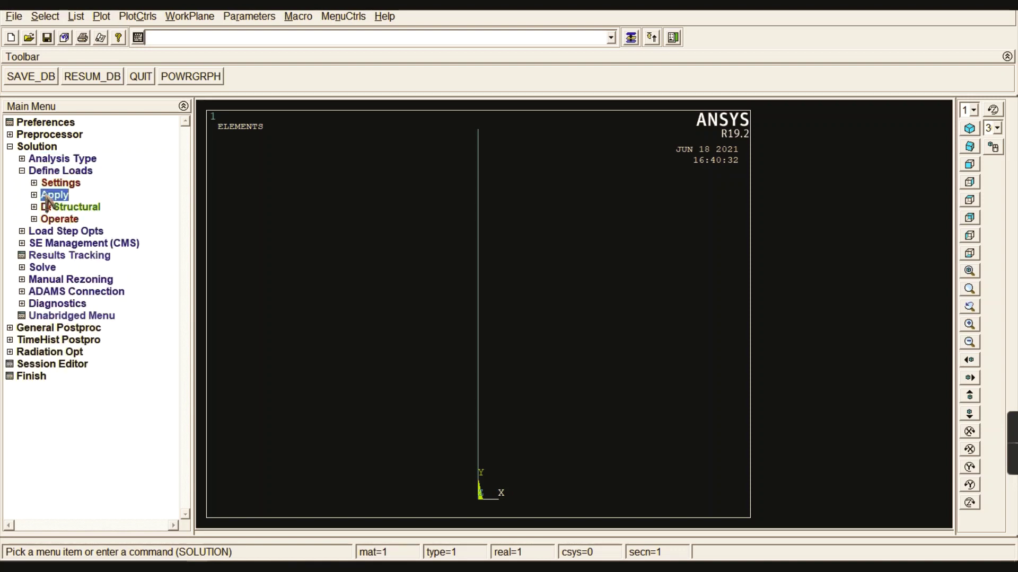
click(78, 208)
click(91, 220)
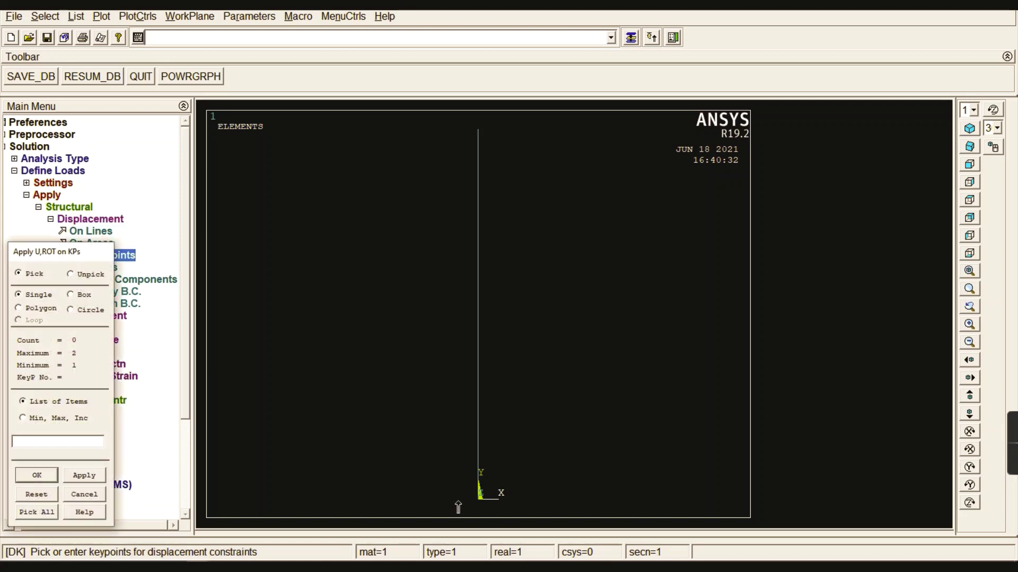
click(37, 474)
click(583, 212)
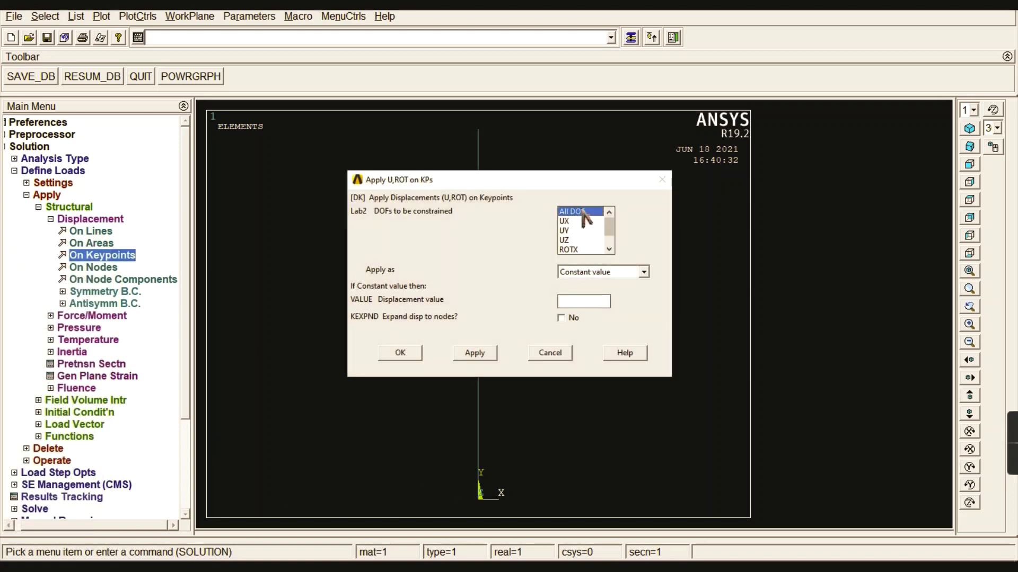
click(400, 353)
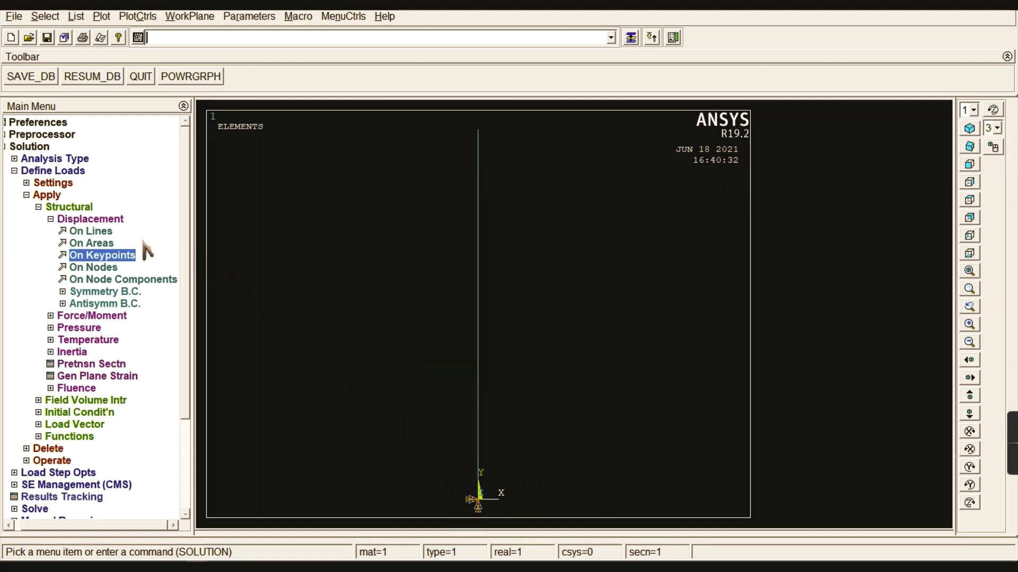
click(104, 220)
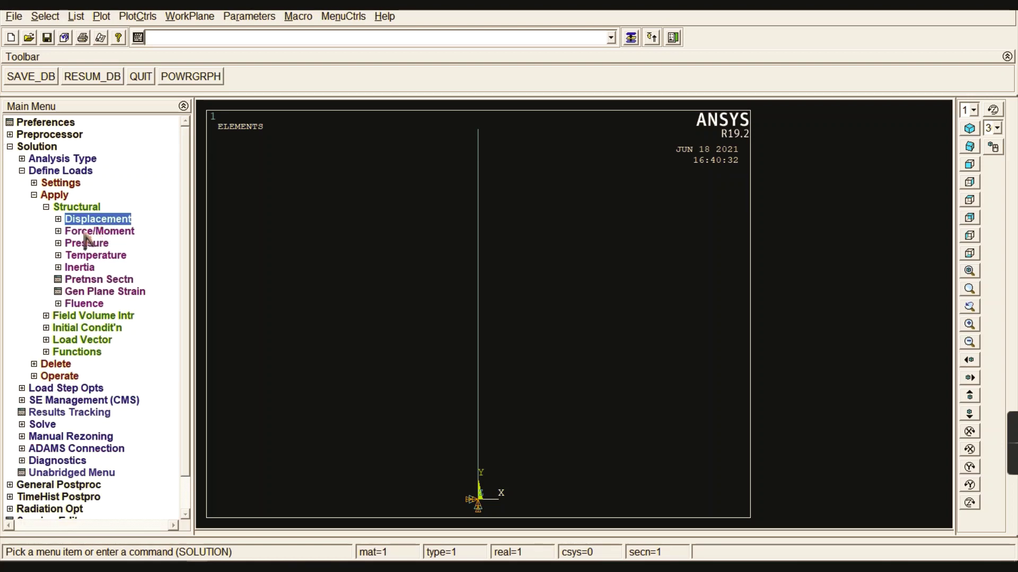
- Apply a constant force of -1 in the FY direction on keypoint 2 at the column's top end
click(100, 232)
click(103, 244)
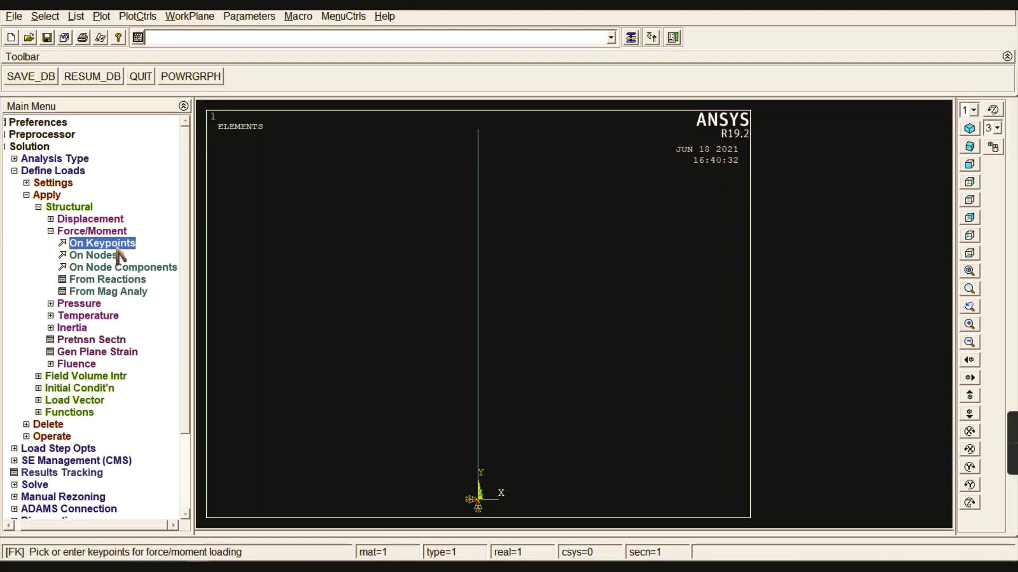
click(37, 476)
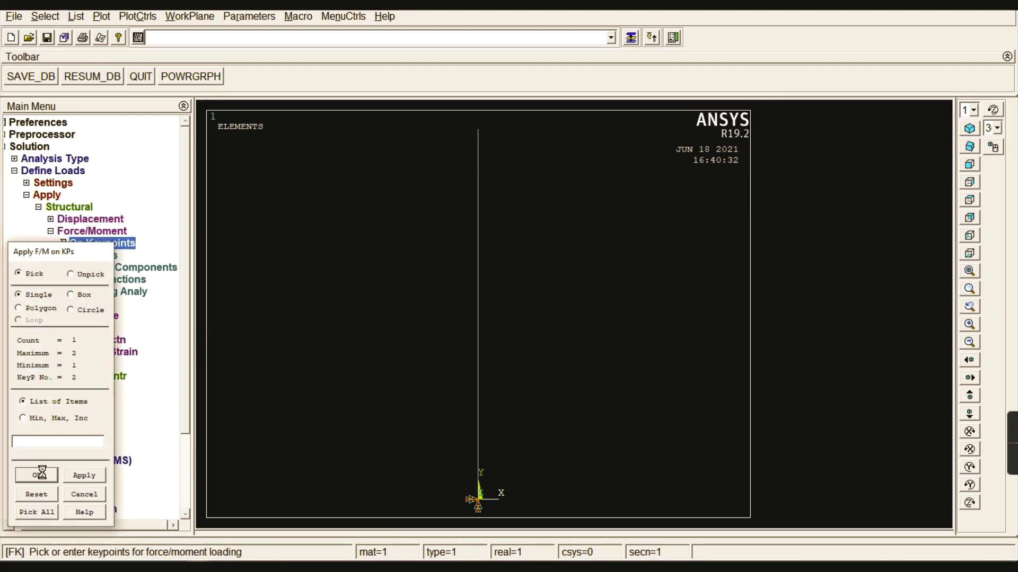
click(599, 244)
click(583, 266)
click(601, 285)
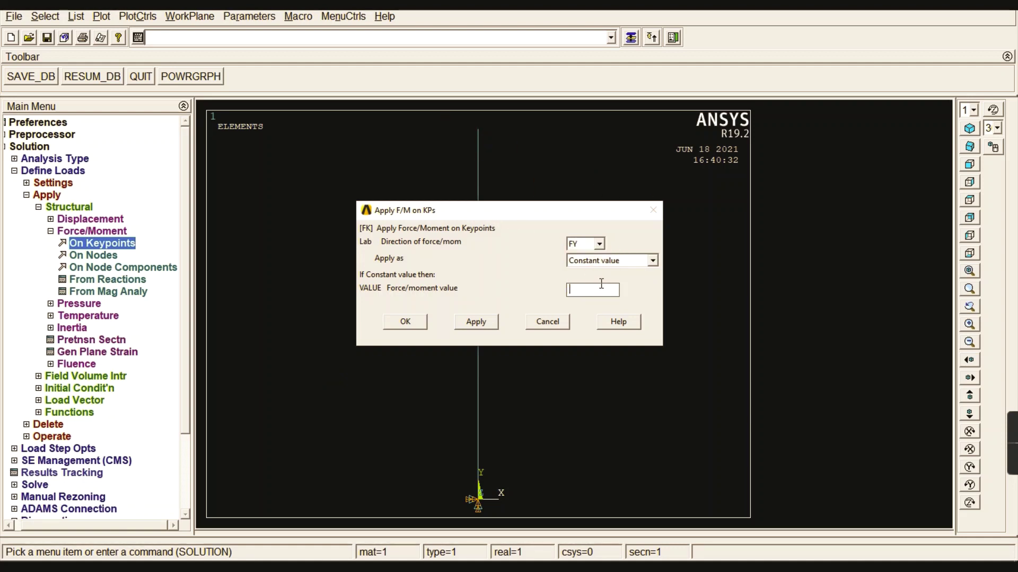
click(426, 320)
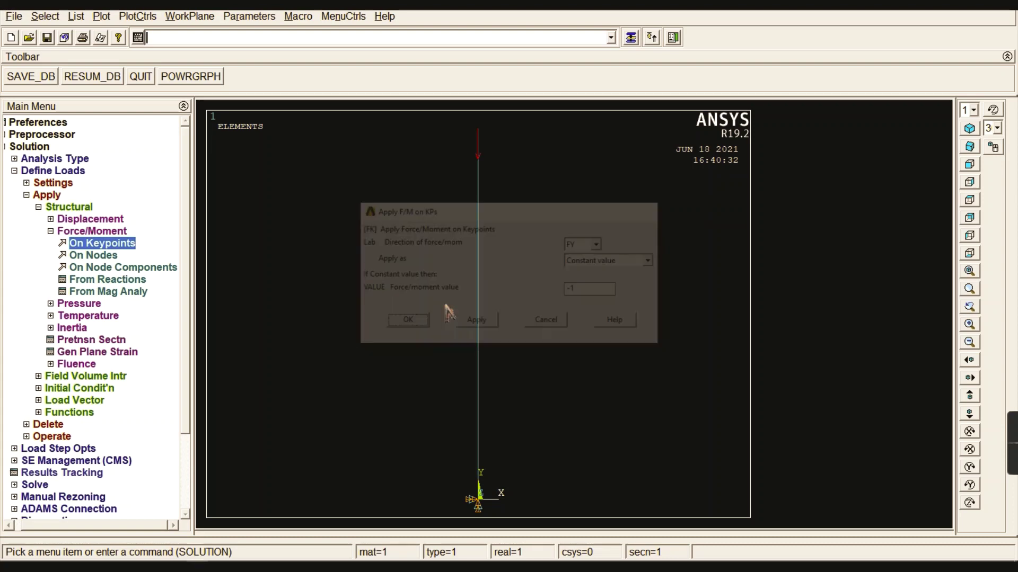
- Solve the current load step of the static prestress analysis and leave the solution phase
double_click(82, 231)
double_click(78, 208)
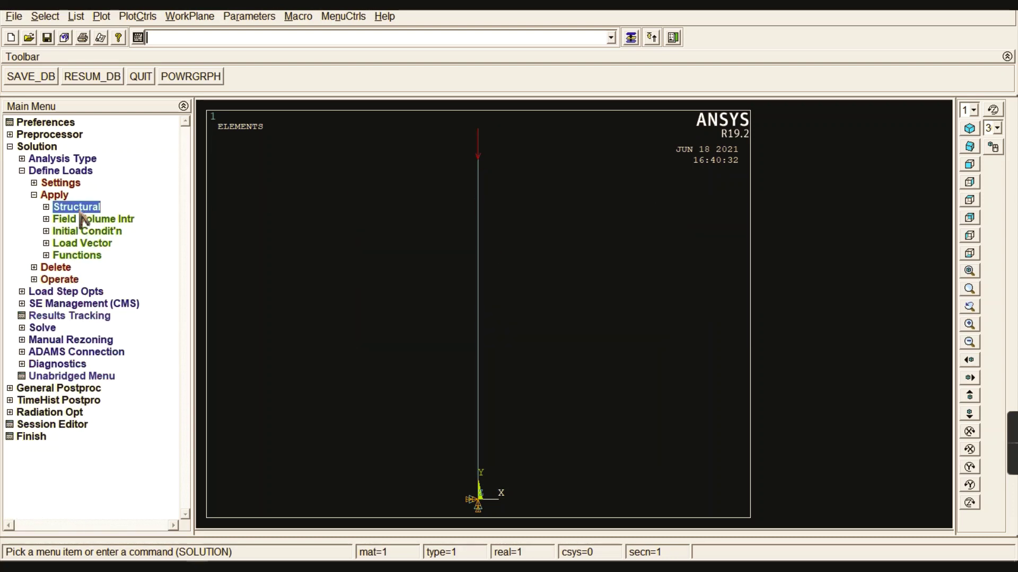
double_click(57, 195)
double_click(63, 171)
double_click(41, 220)
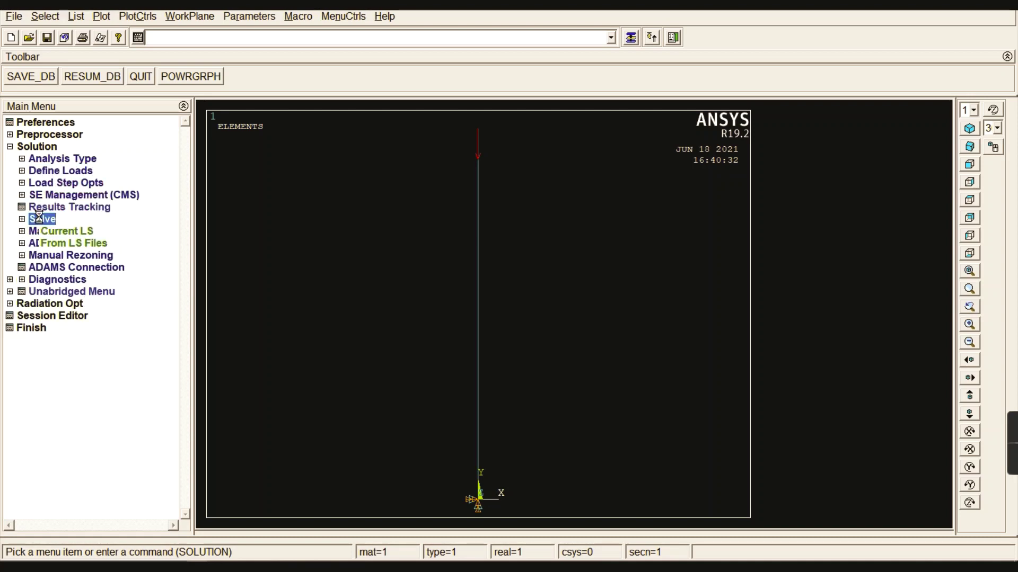
click(73, 231)
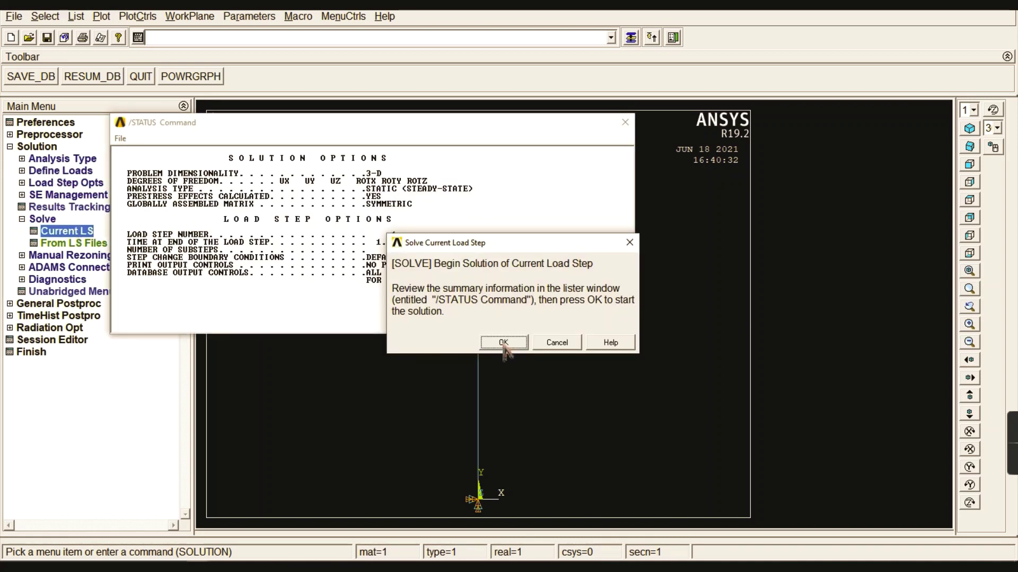
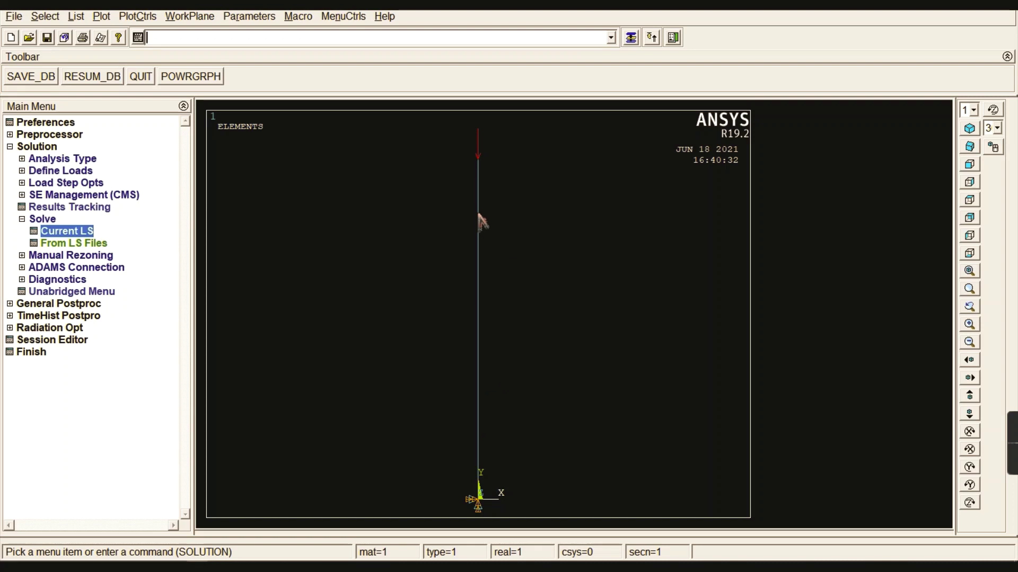
click(52, 222)
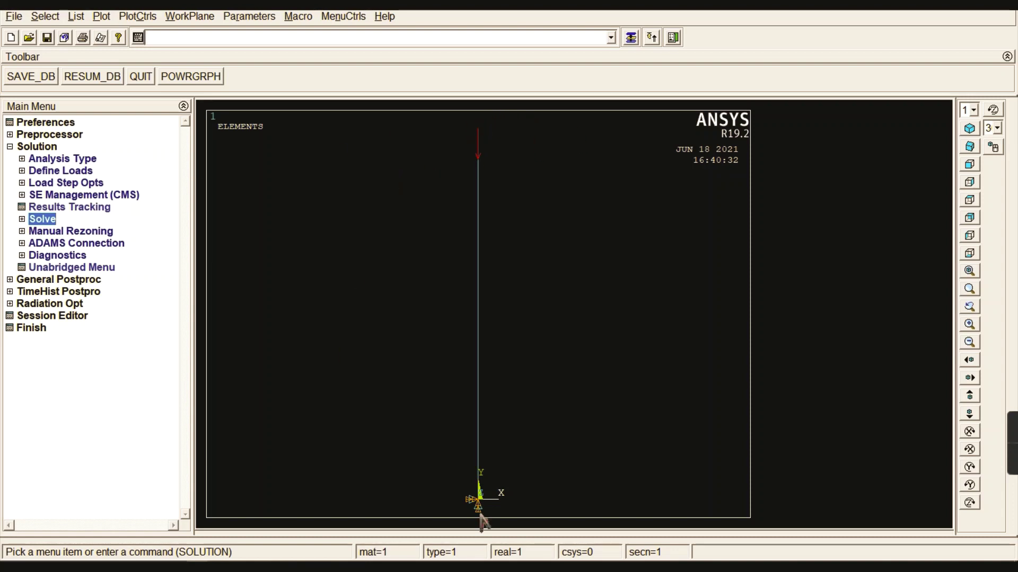
click(38, 147)
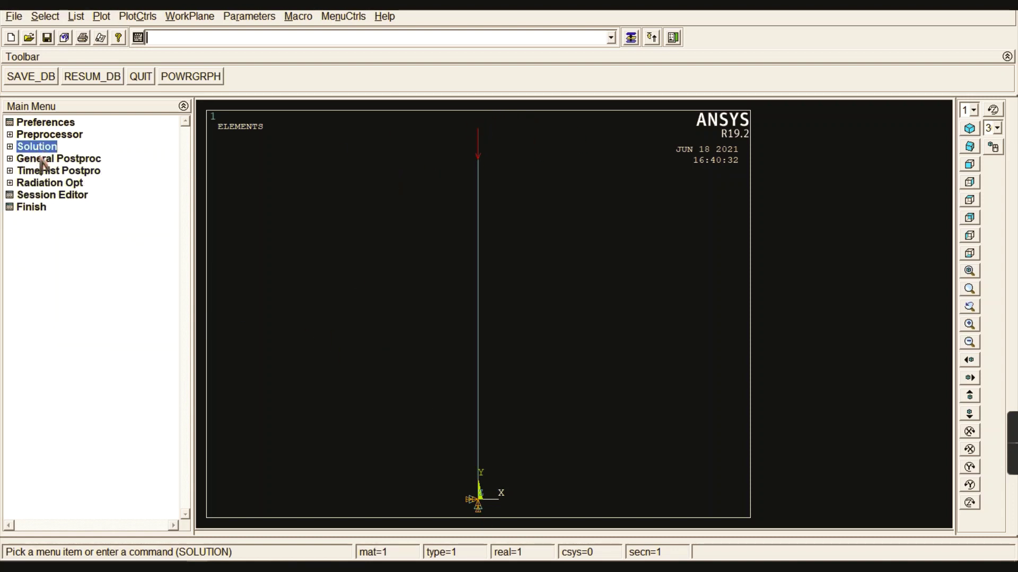
- Plot the static solution's deformed shape together with the undeformed shape of the column
click(42, 159)
click(57, 219)
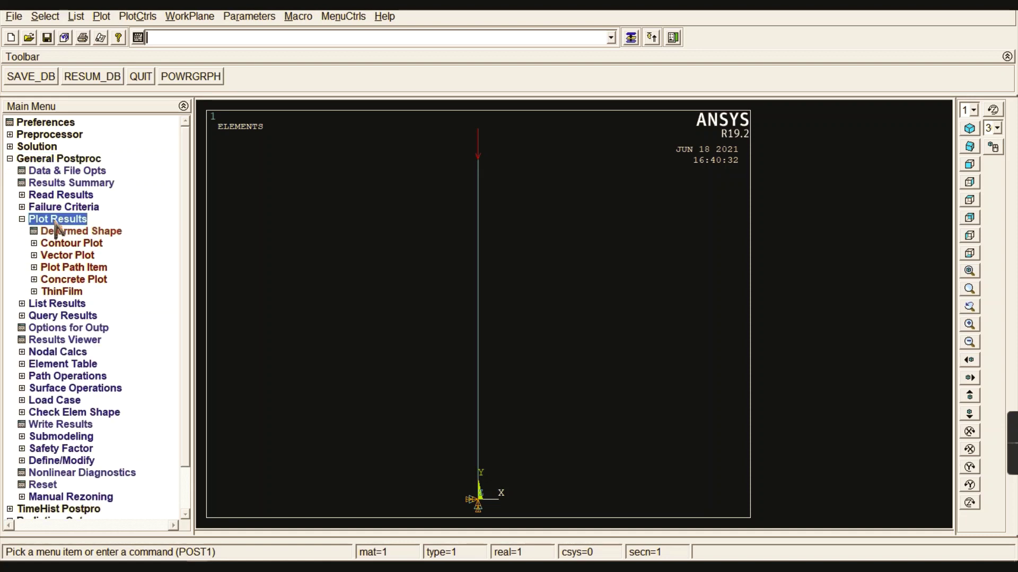
click(64, 232)
click(612, 269)
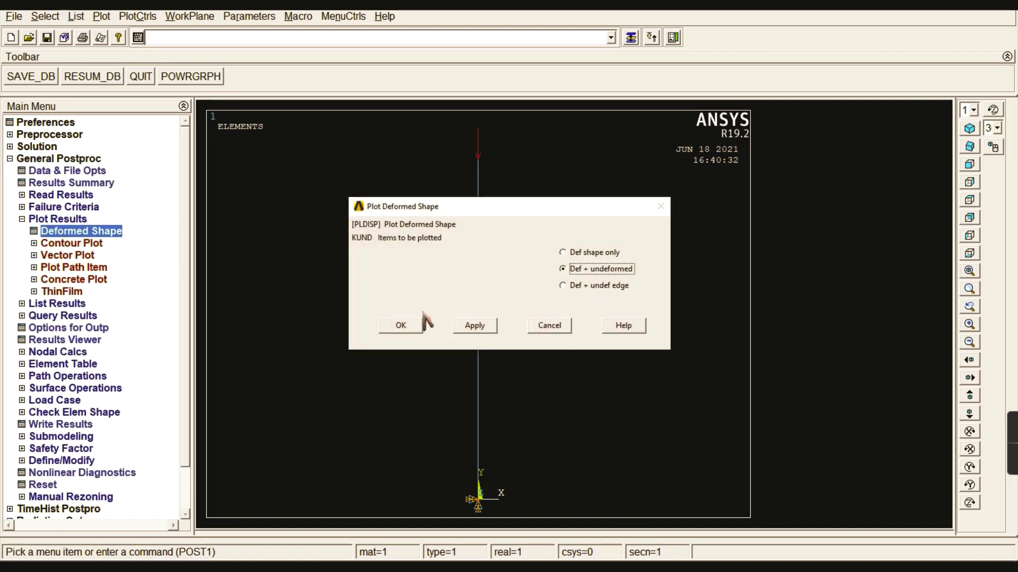
click(402, 325)
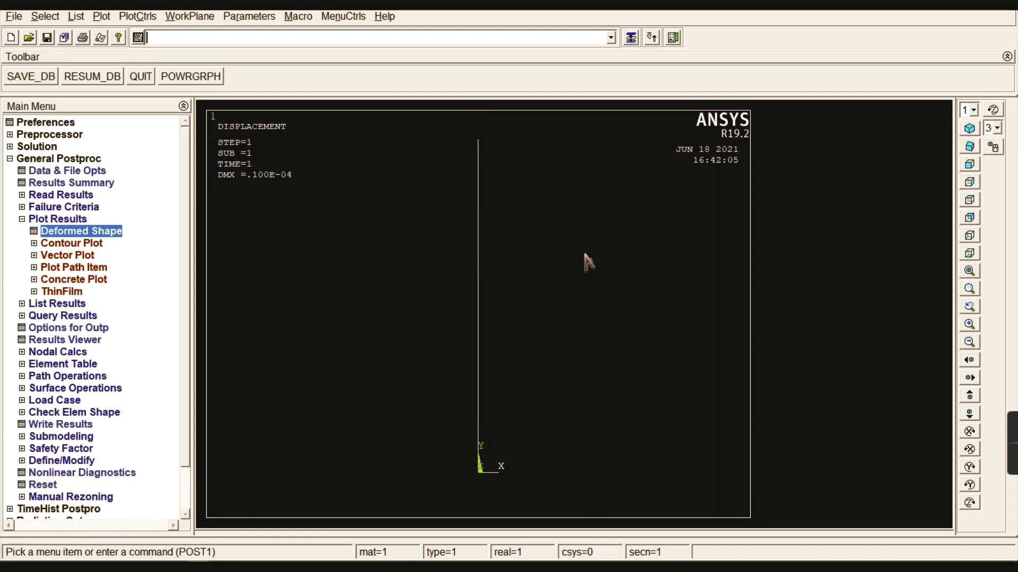
- Turn on the display of element shapes based on real constant descriptions, and inspect the column in oblique and front views
click(130, 21)
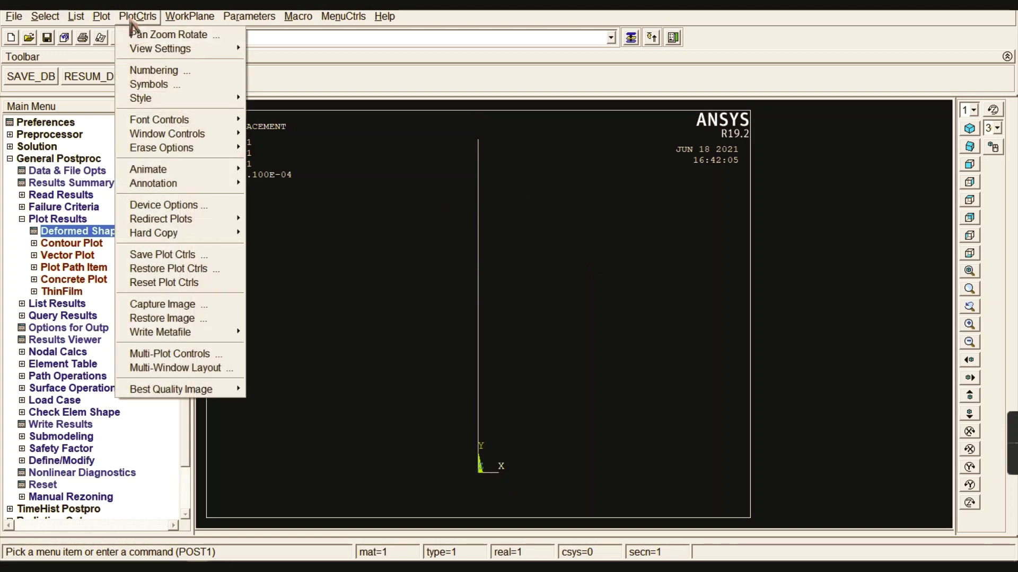
mouse_move(158, 100)
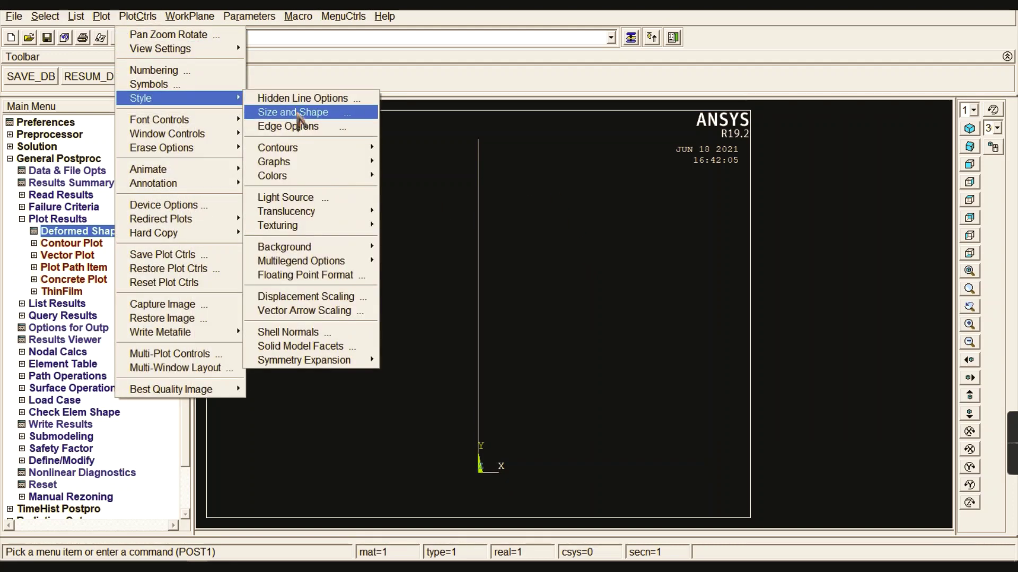
click(287, 112)
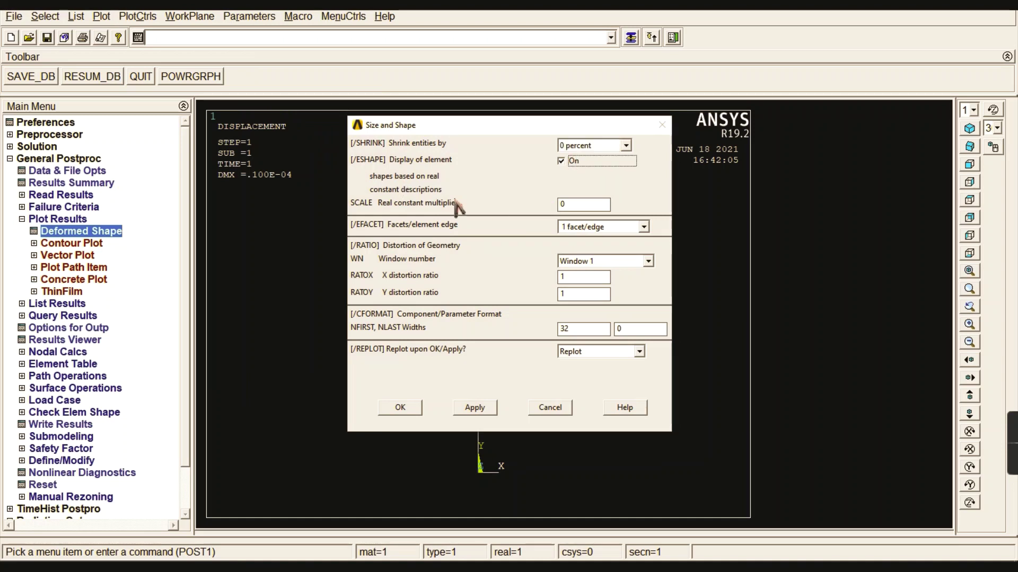
click(401, 408)
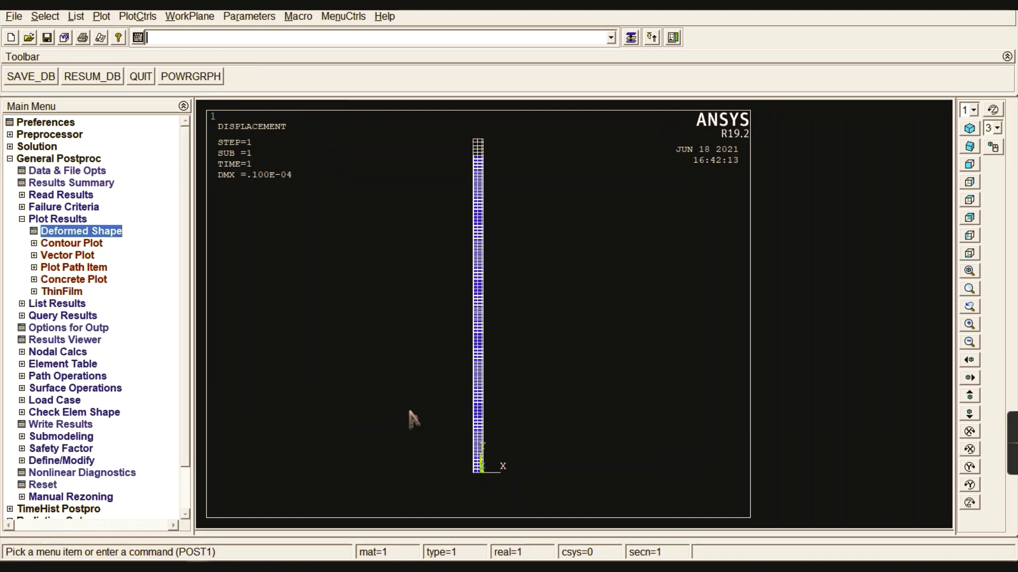
click(971, 152)
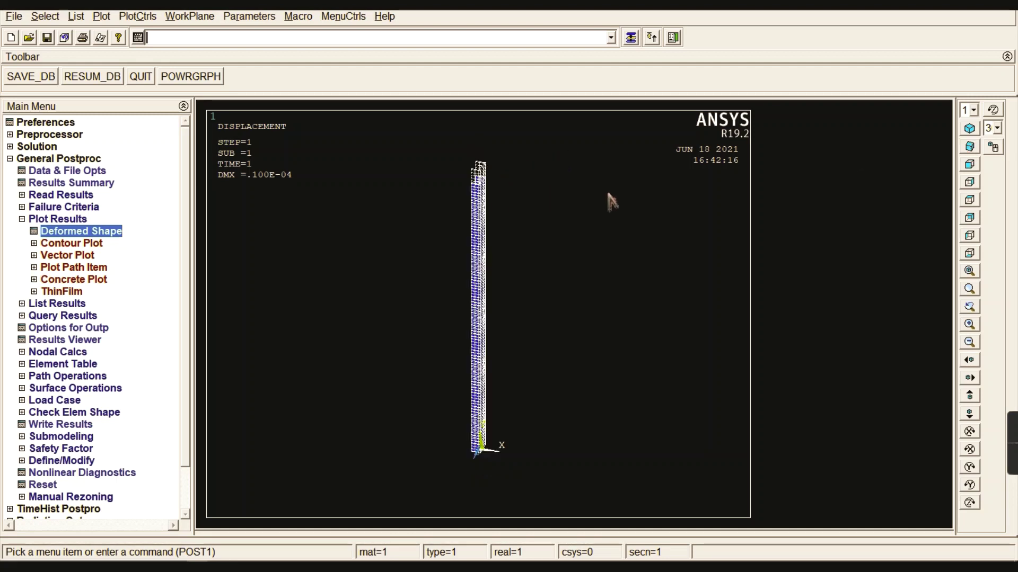
scroll(491, 183, up, 1)
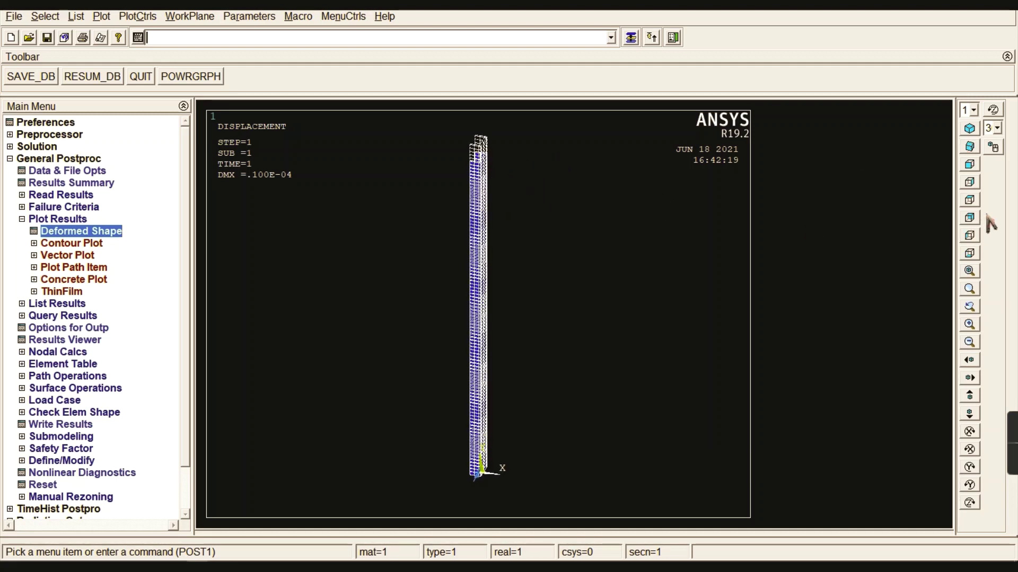
scroll(500, 150, down, 1)
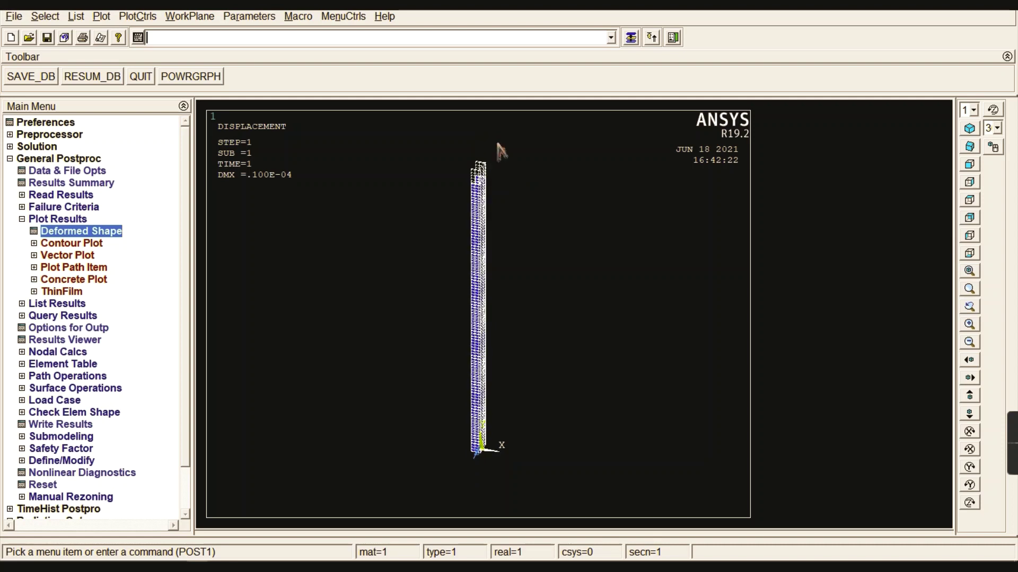
click(968, 166)
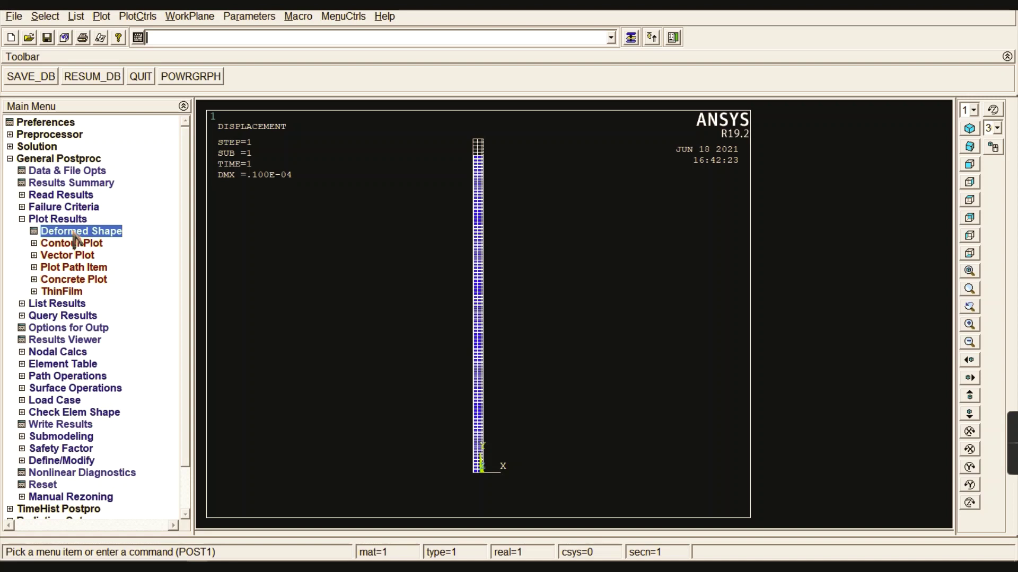
- Plot the nodal solution contours of the displacement vector sum on the deformed shape only, shown in an oblique view
click(73, 219)
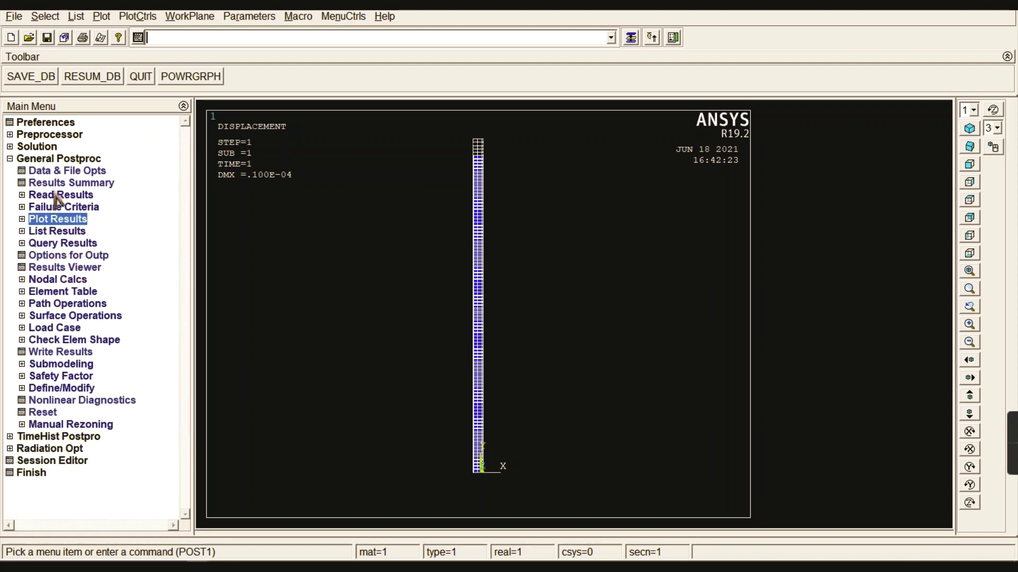
click(38, 160)
click(38, 160)
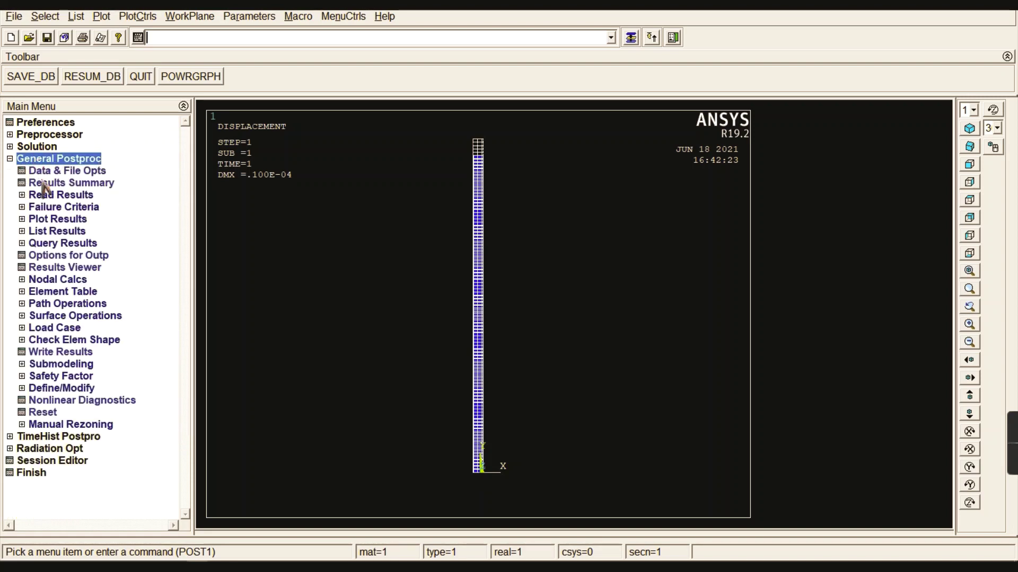
click(53, 219)
click(79, 244)
click(79, 256)
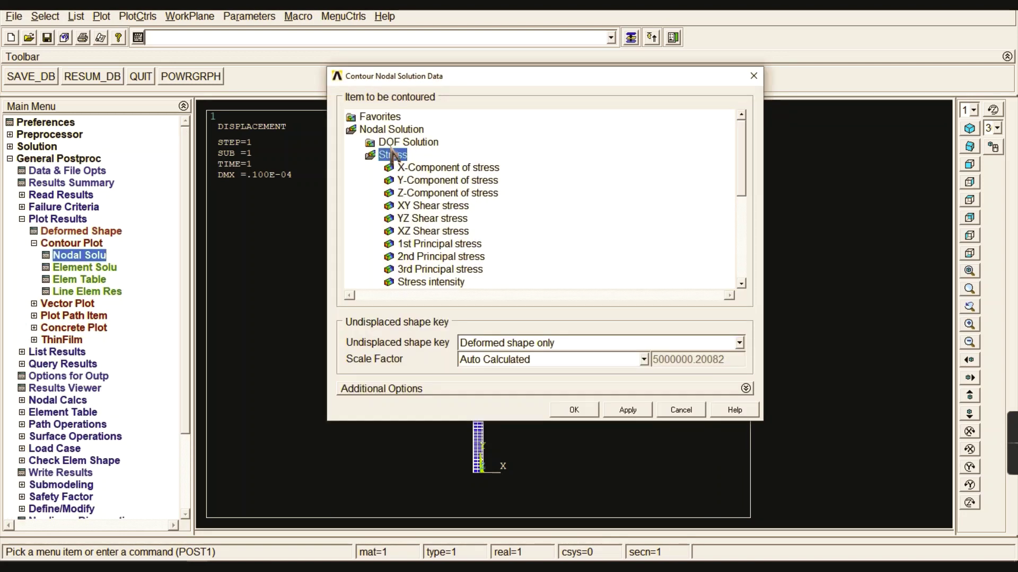
click(403, 143)
click(435, 193)
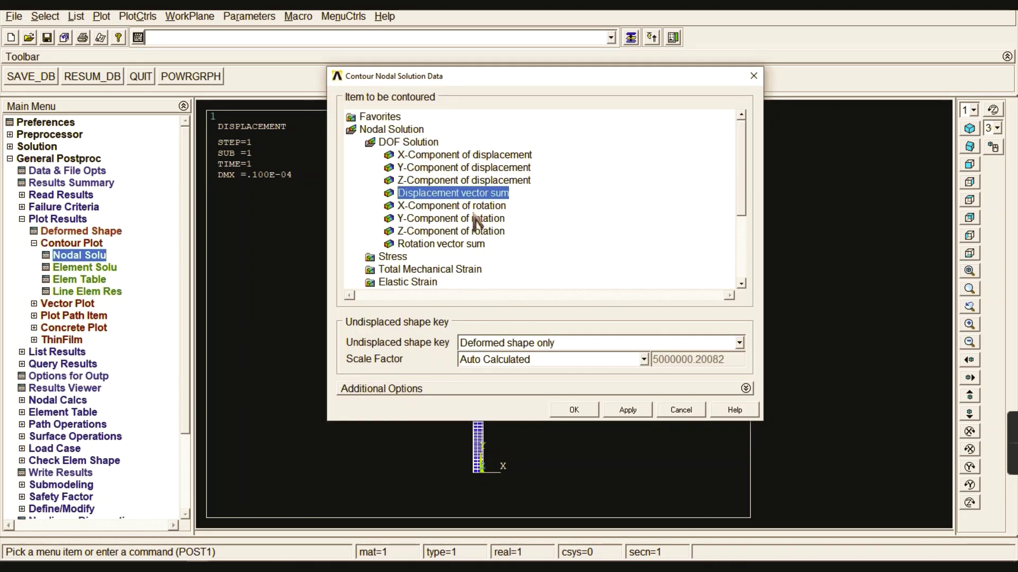
click(574, 410)
click(971, 147)
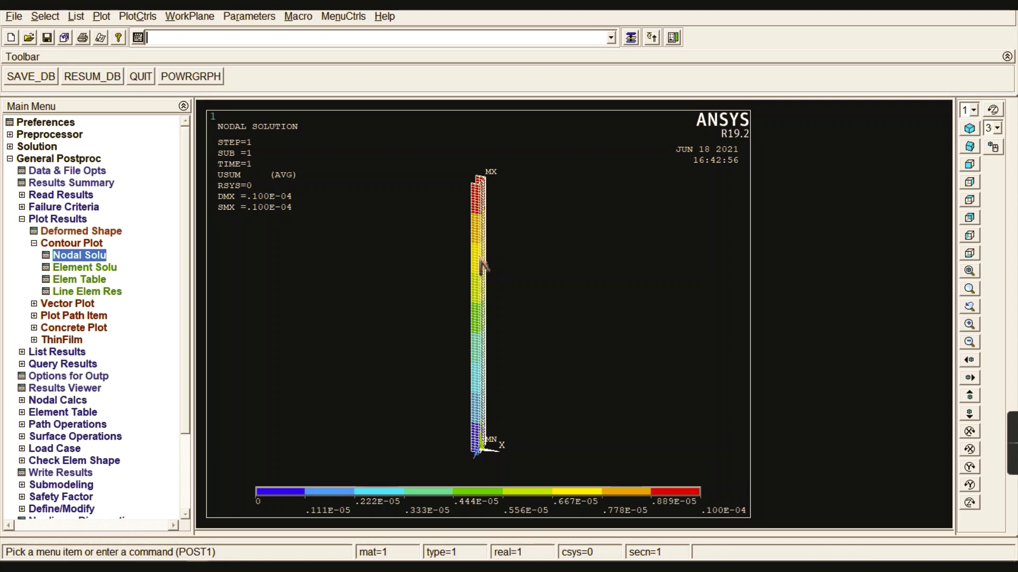
- Return to the solution phase and set the new analysis type to Eigen Buckling
click(68, 244)
click(61, 218)
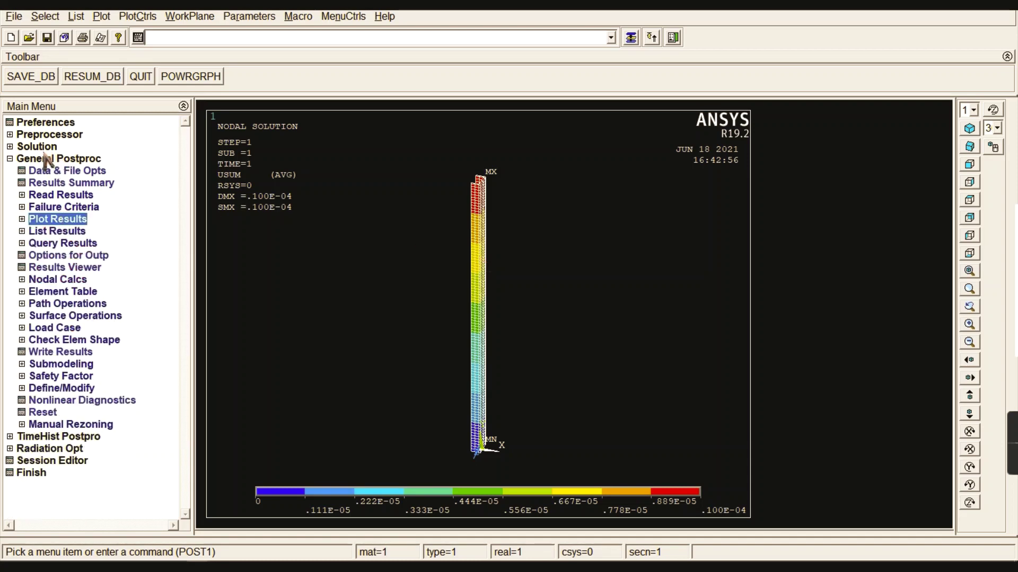
click(59, 159)
click(37, 146)
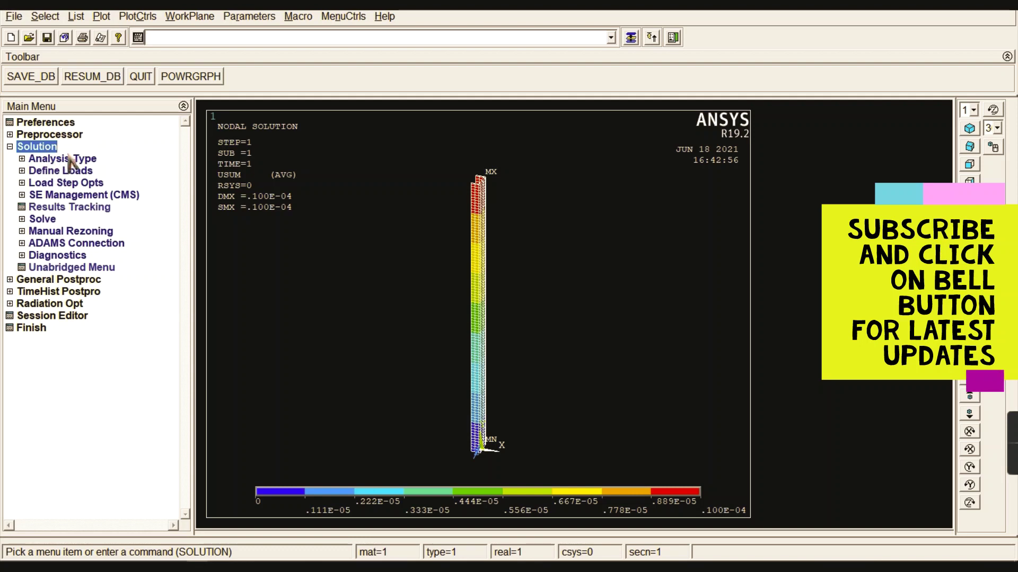
click(66, 159)
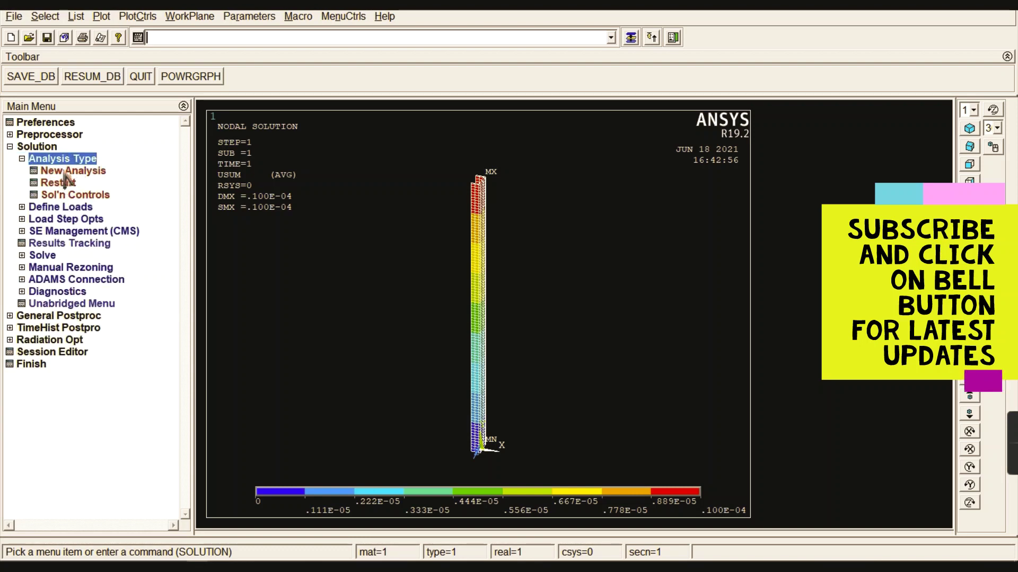
click(66, 171)
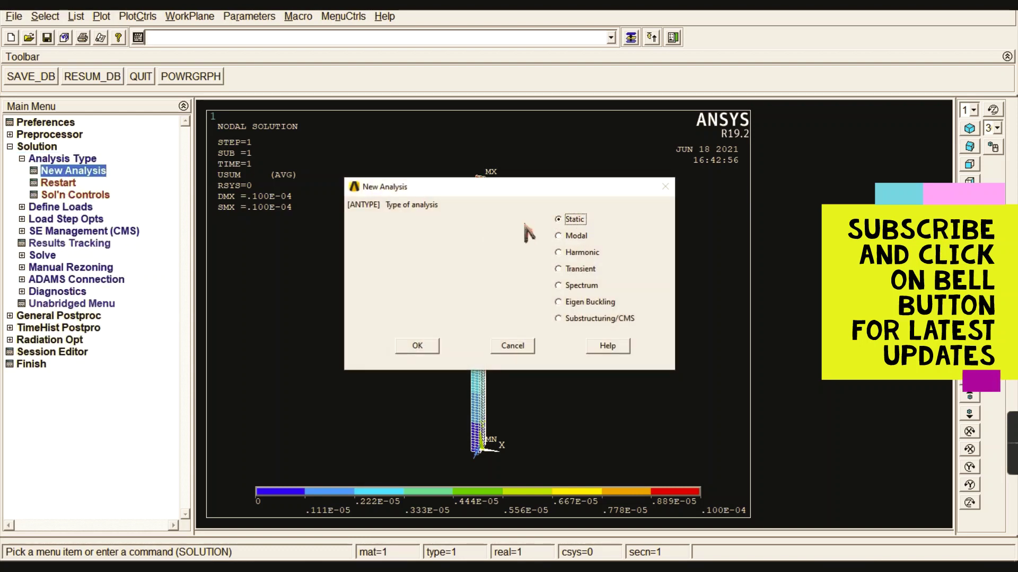
click(574, 304)
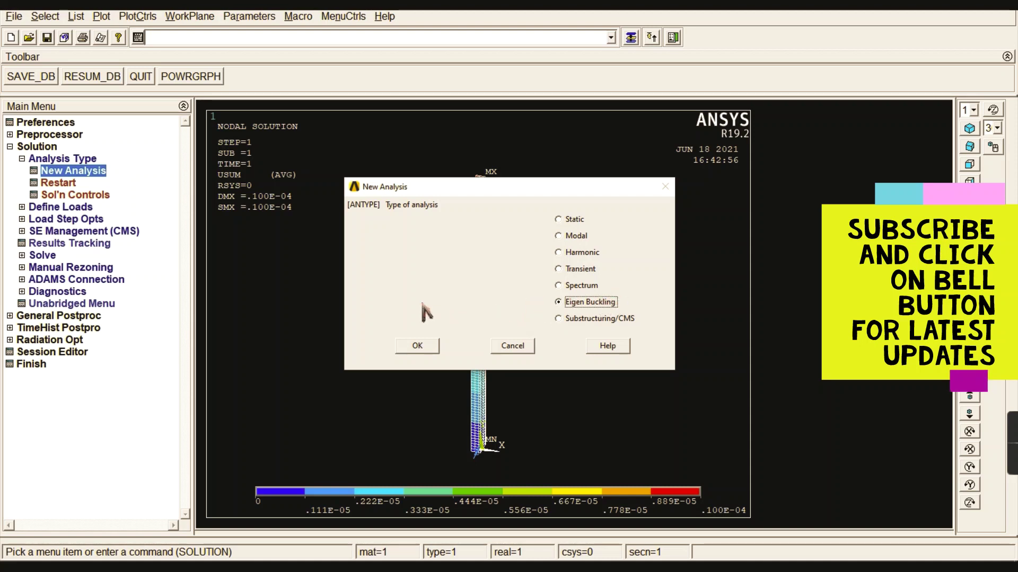
click(417, 346)
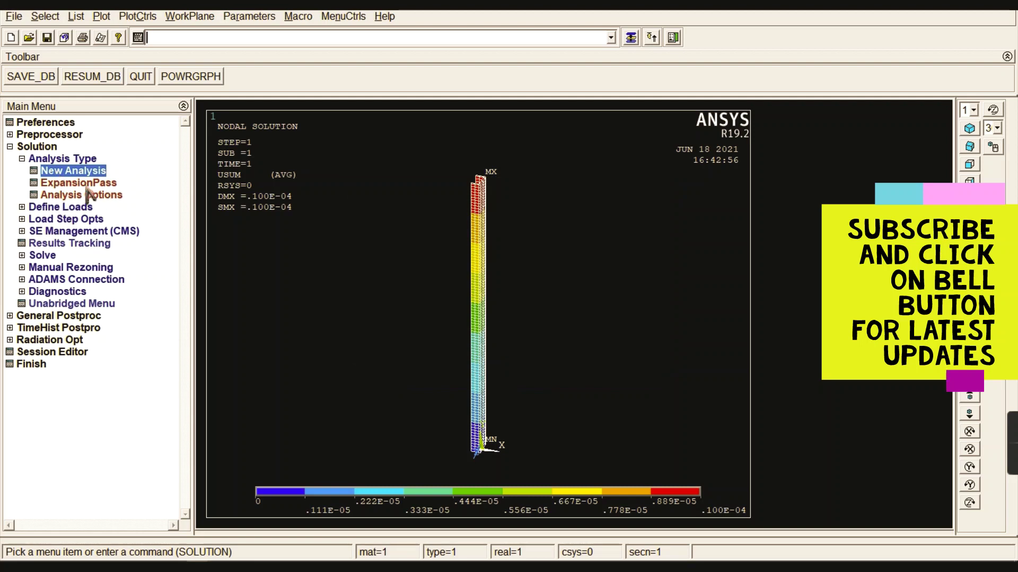
- Set the eigenvalue buckling options to extract 3 modes with the Block Lanczos method
click(60, 196)
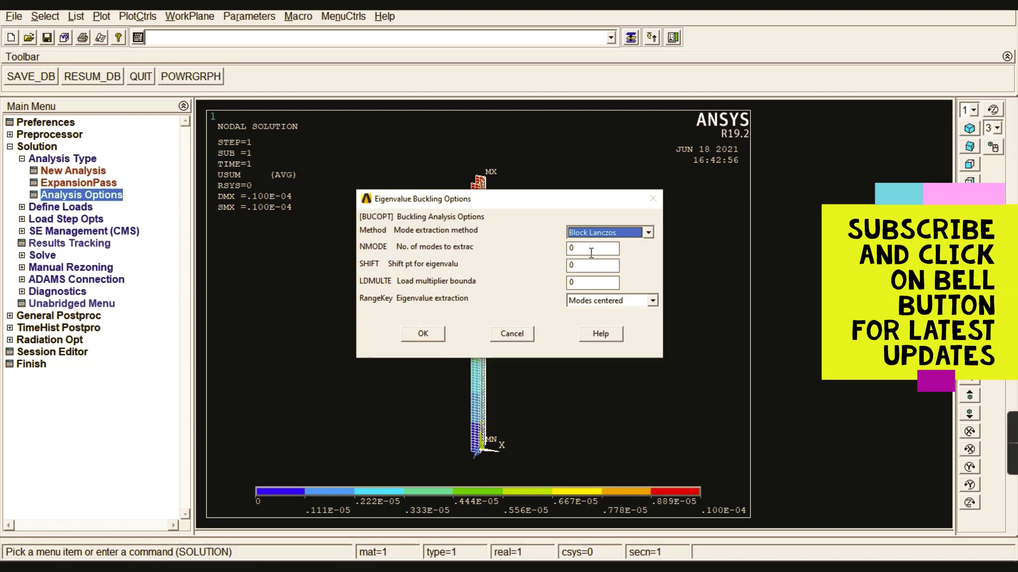
key(Tab)
text(2)
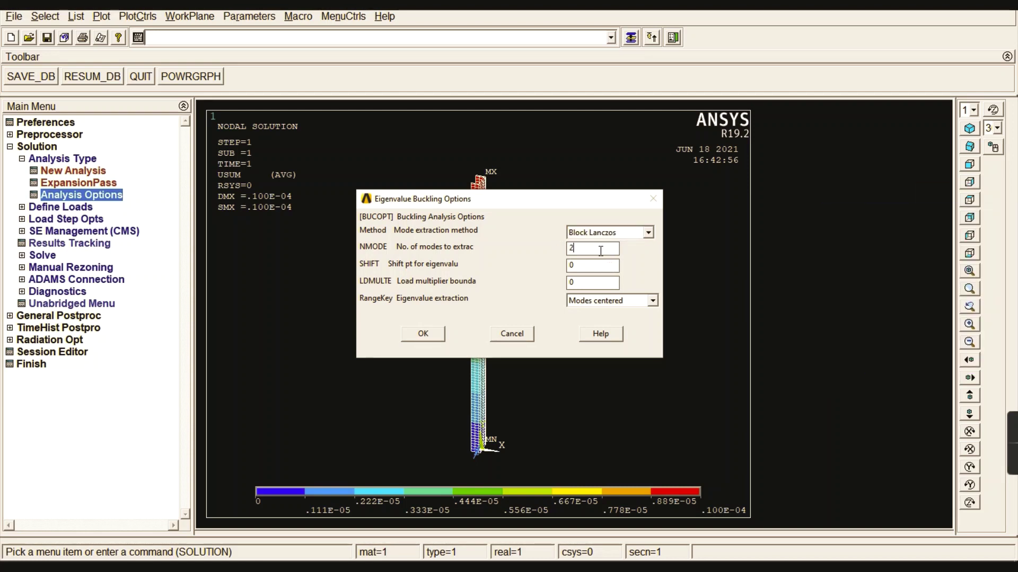
double_click(572, 248)
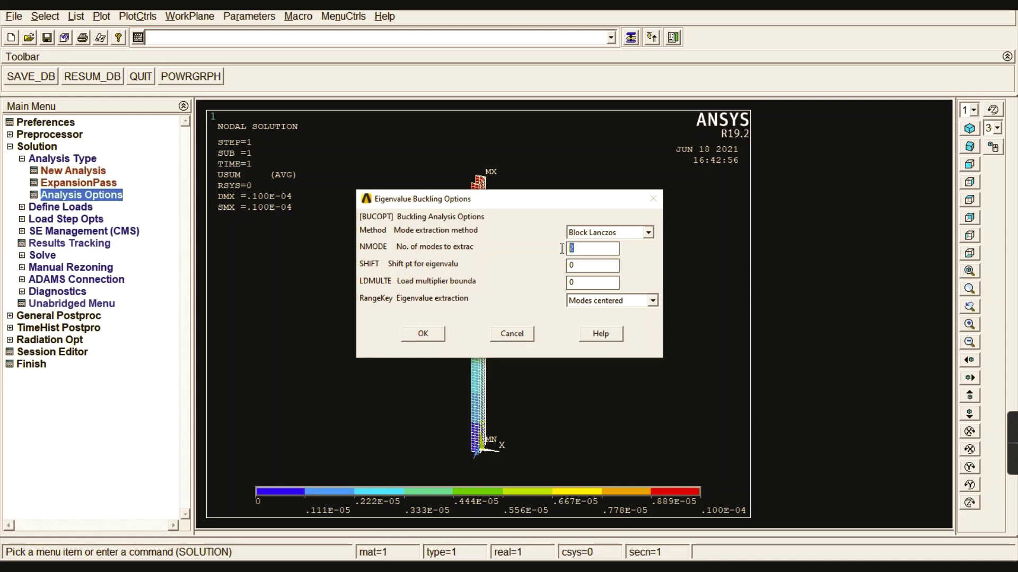
text(10)
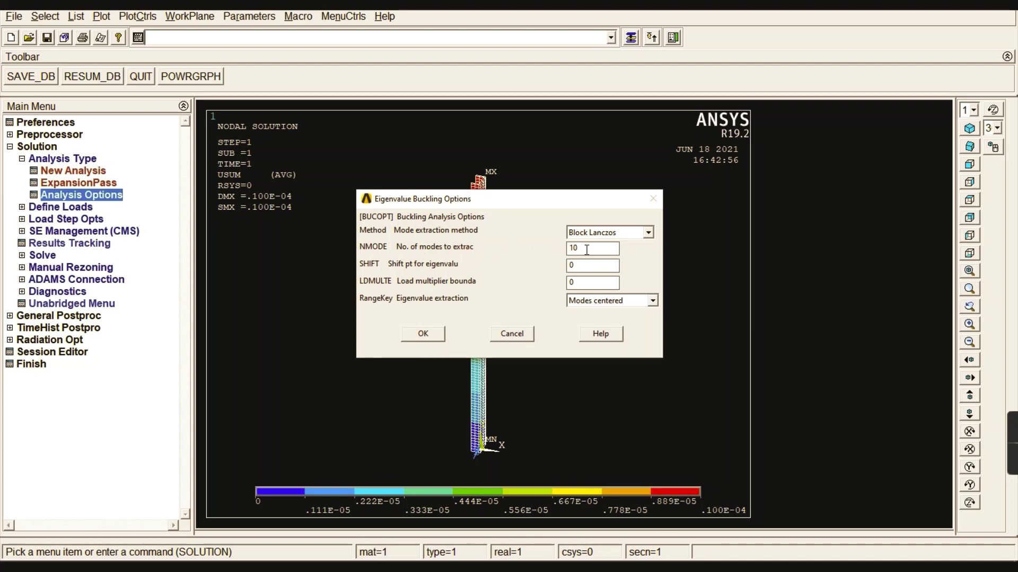
double_click(576, 250)
text(3)
click(429, 335)
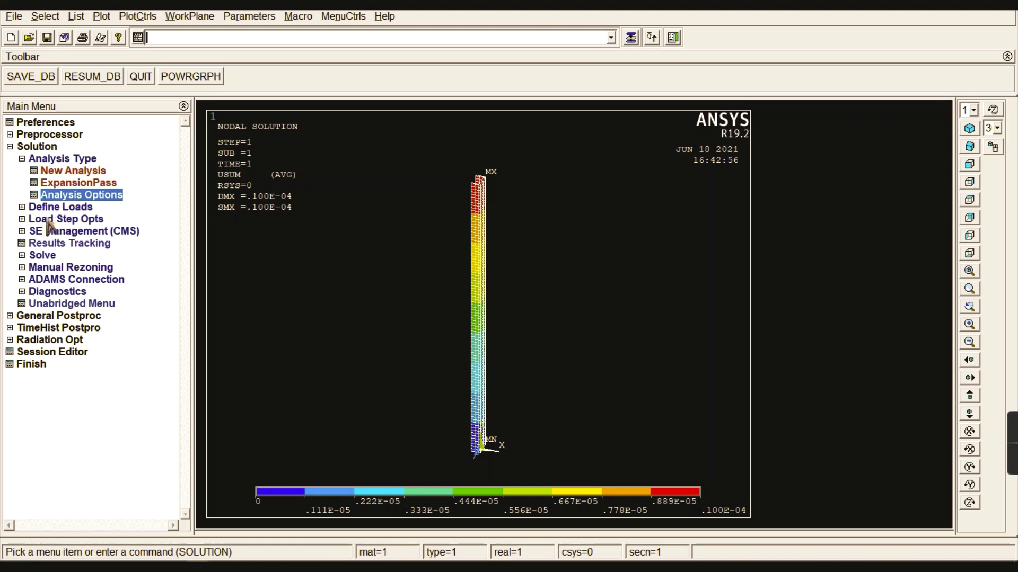
- Set the solution printout controls to print basic quantities for all entities at every substep, with a value of N of 3
click(46, 220)
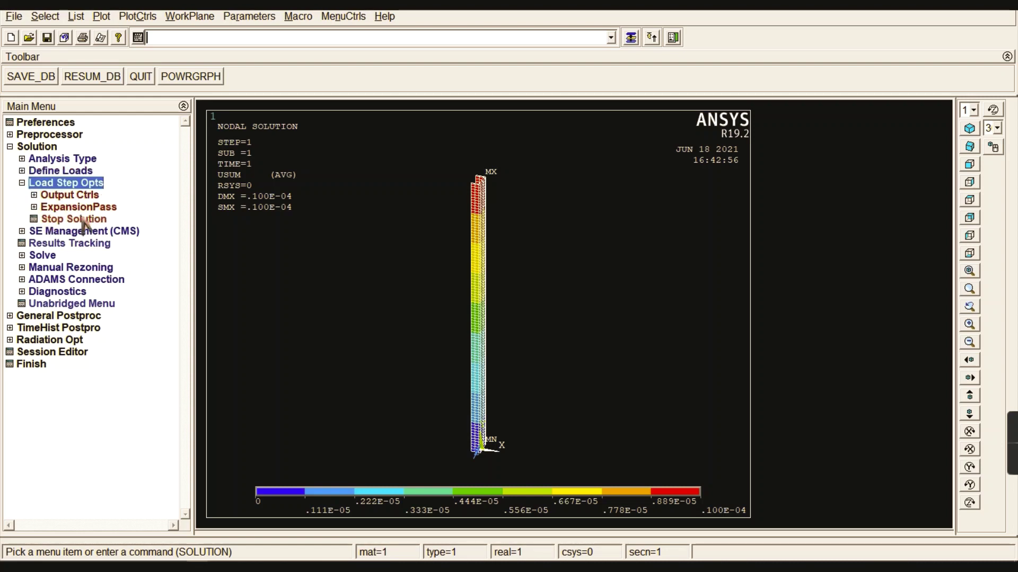
click(68, 196)
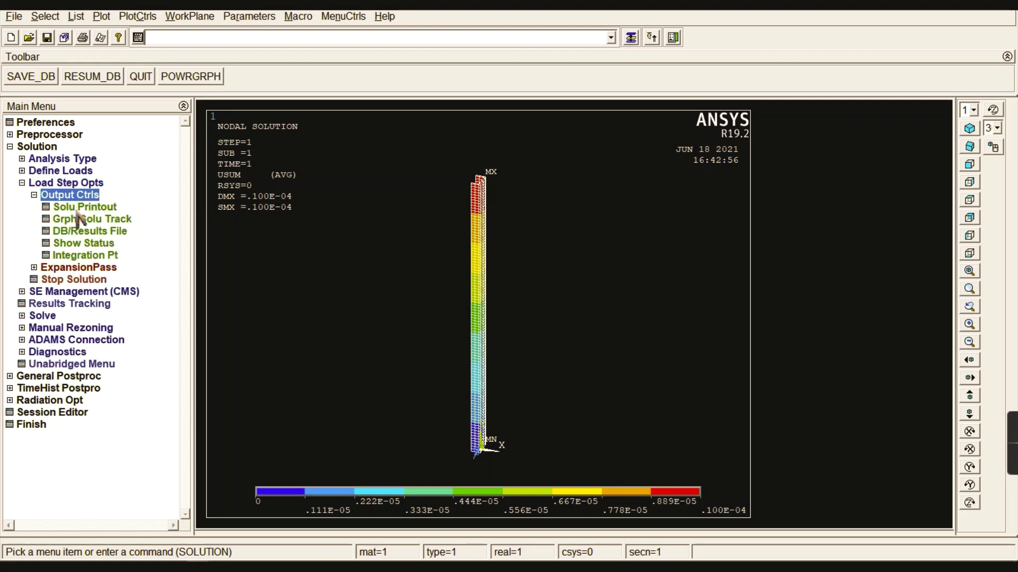
double_click(78, 210)
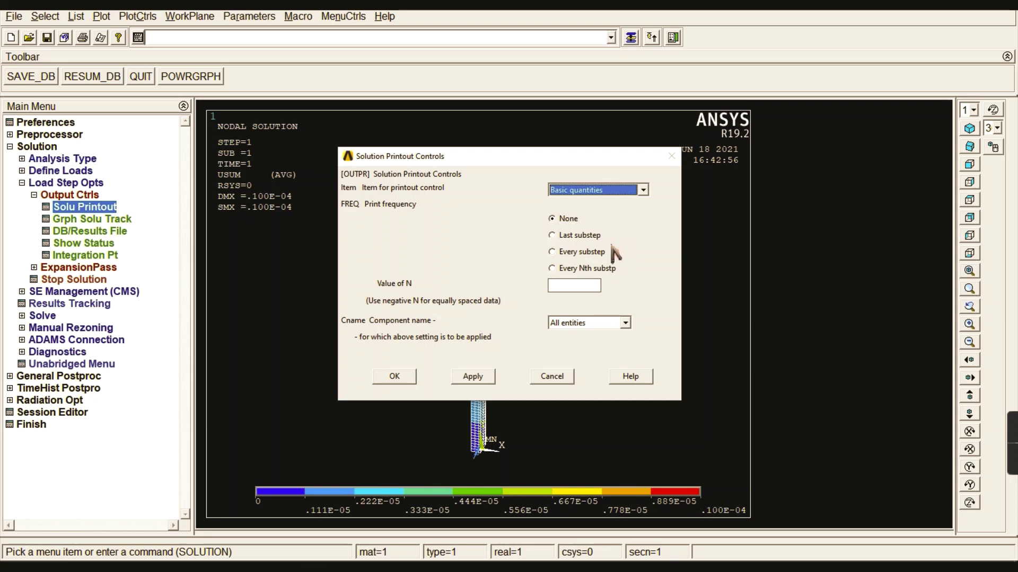
click(569, 254)
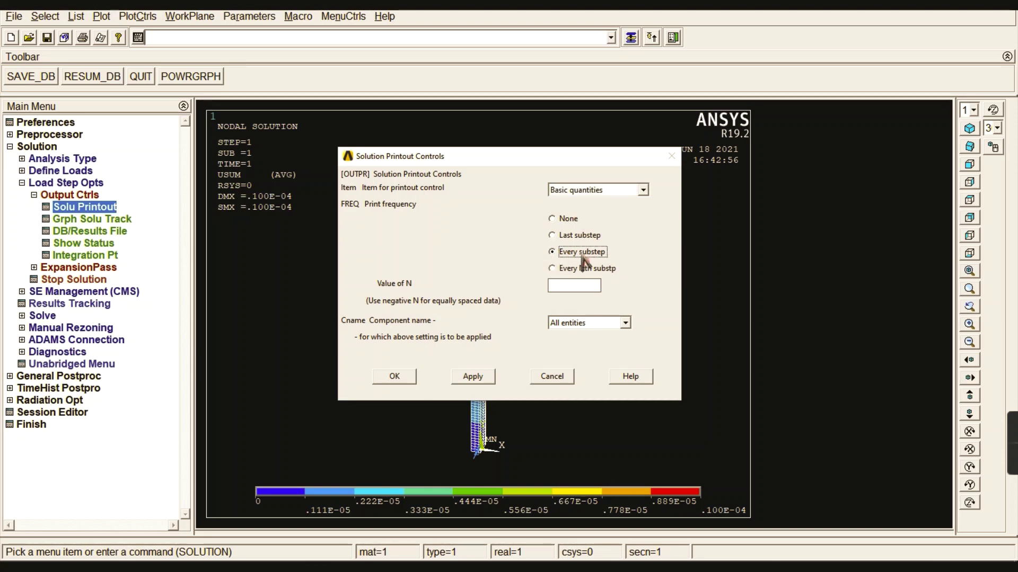
click(578, 285)
click(627, 191)
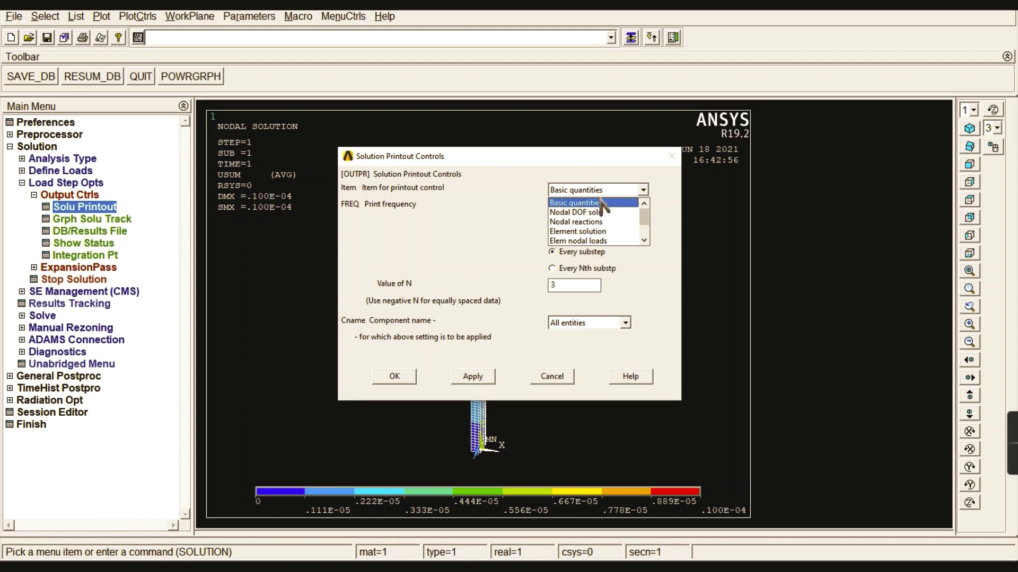
click(617, 192)
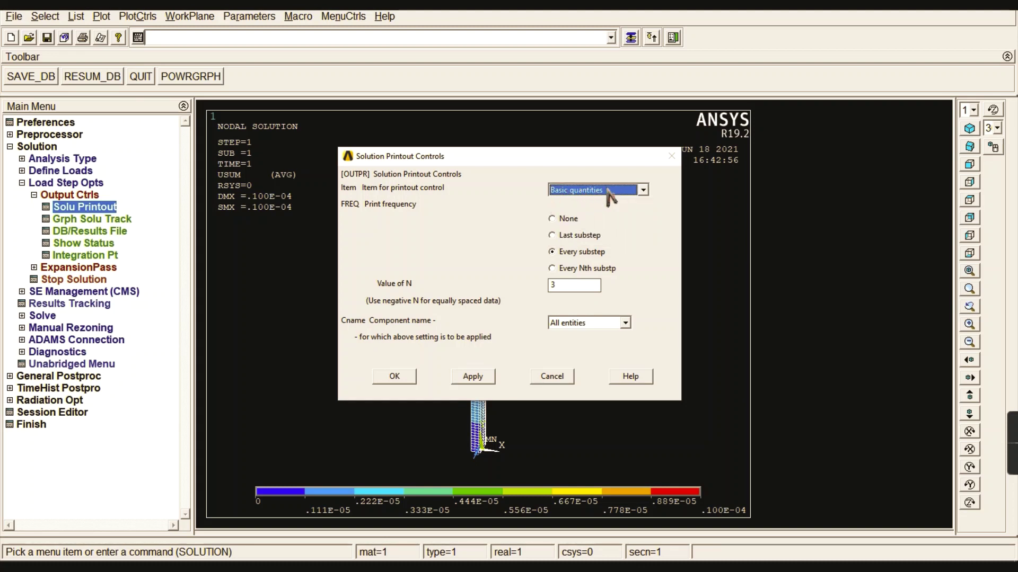
click(396, 378)
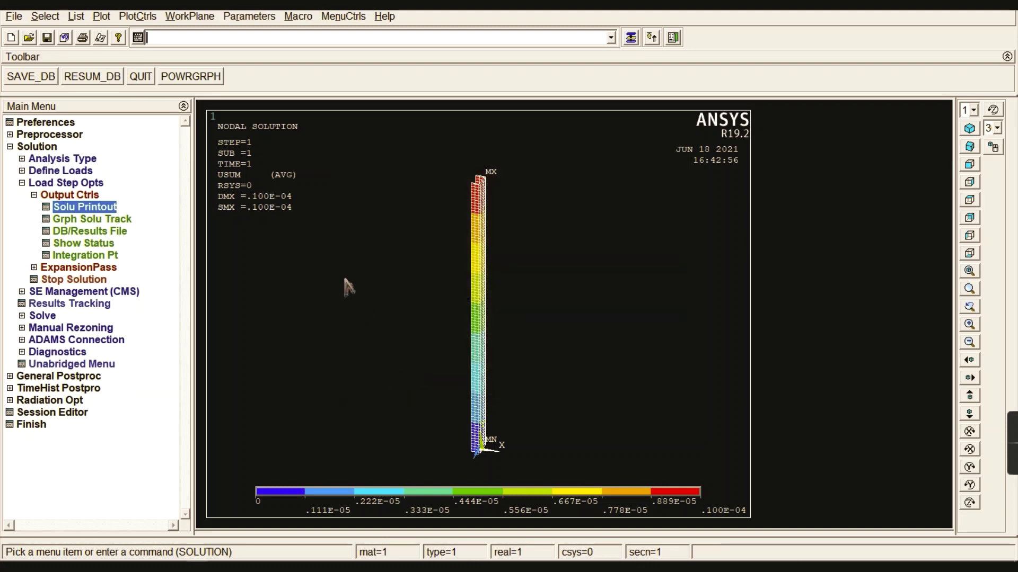
double_click(51, 194)
double_click(51, 182)
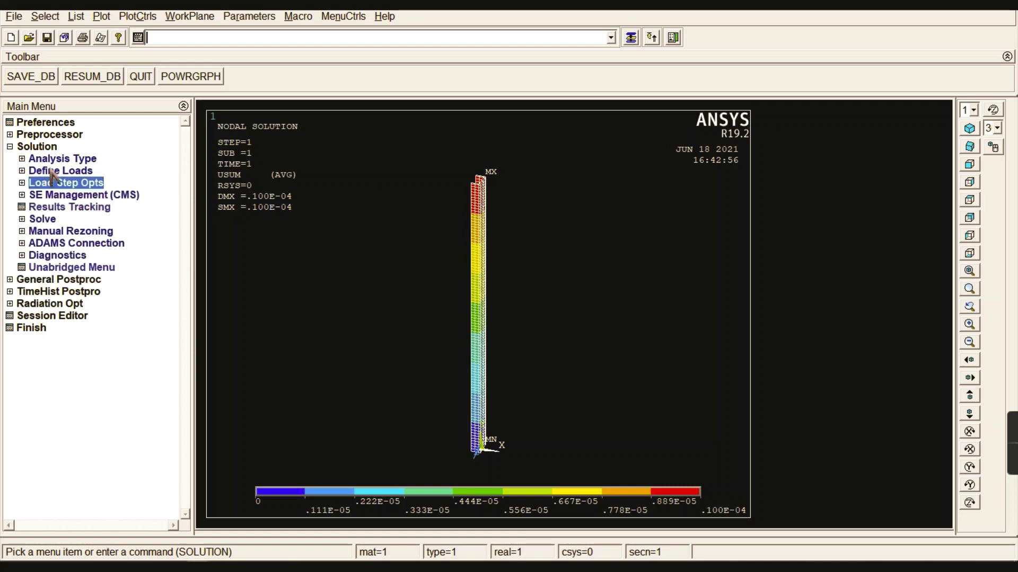
- Solve the current load step of the eigenvalue buckling analysis and close the completion note and status listing
double_click(45, 219)
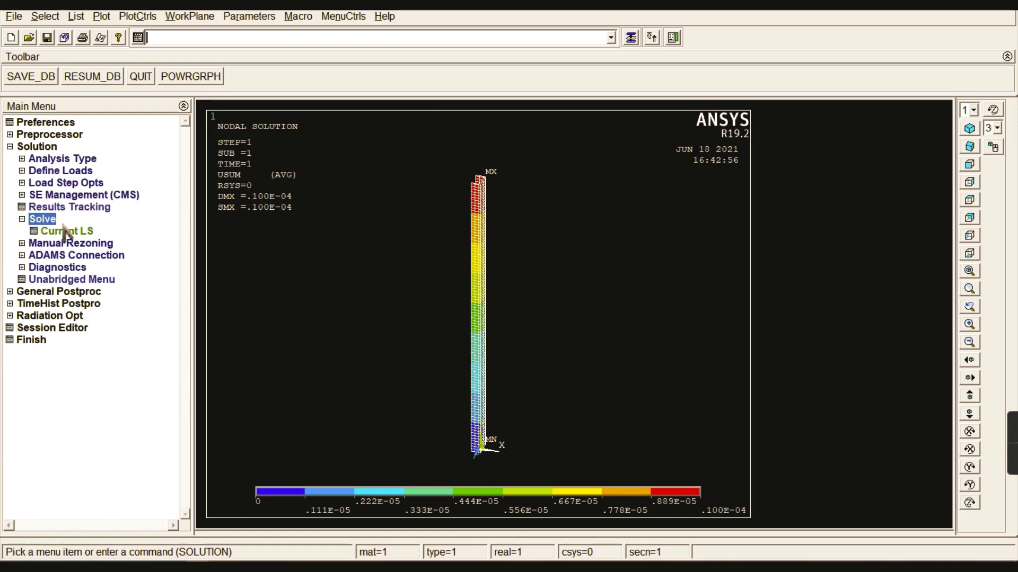
click(66, 231)
click(504, 342)
click(181, 83)
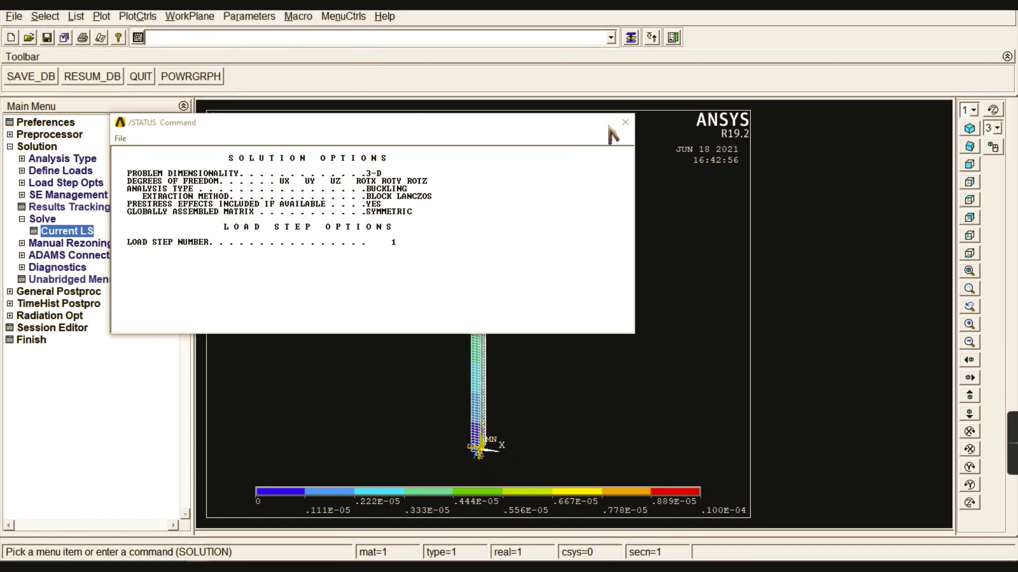
click(625, 122)
click(54, 221)
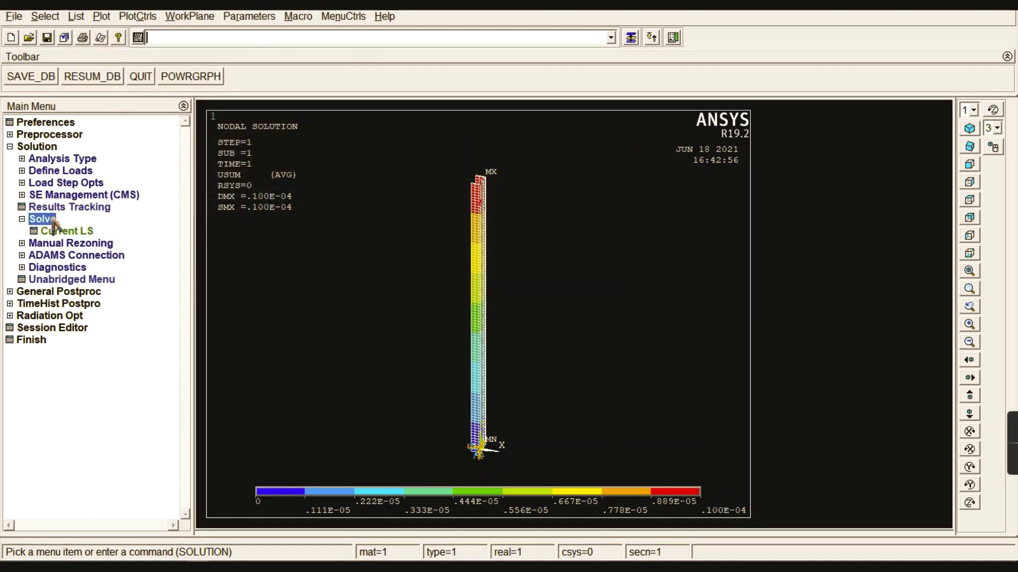
click(54, 220)
- In the general postprocessor, read the first results set and plot its deformed shape with the undeformed shape
click(52, 148)
click(47, 159)
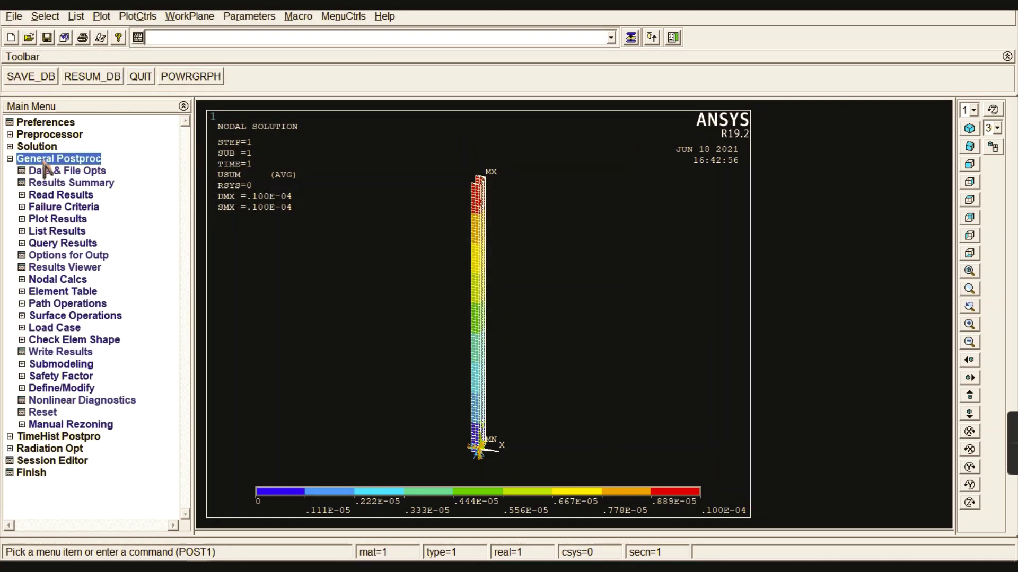
click(59, 196)
click(63, 207)
click(60, 195)
click(56, 219)
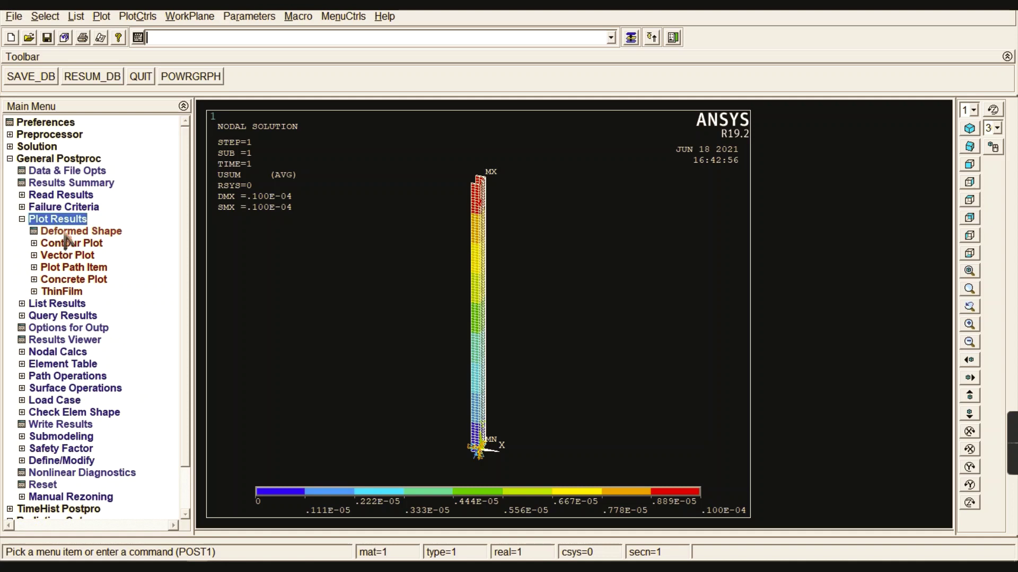
click(64, 234)
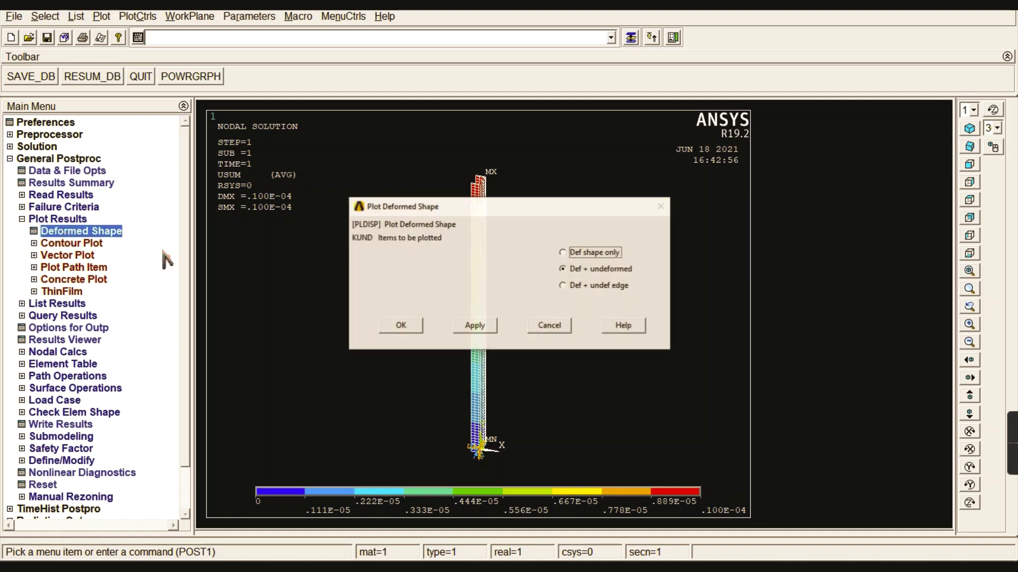
click(398, 325)
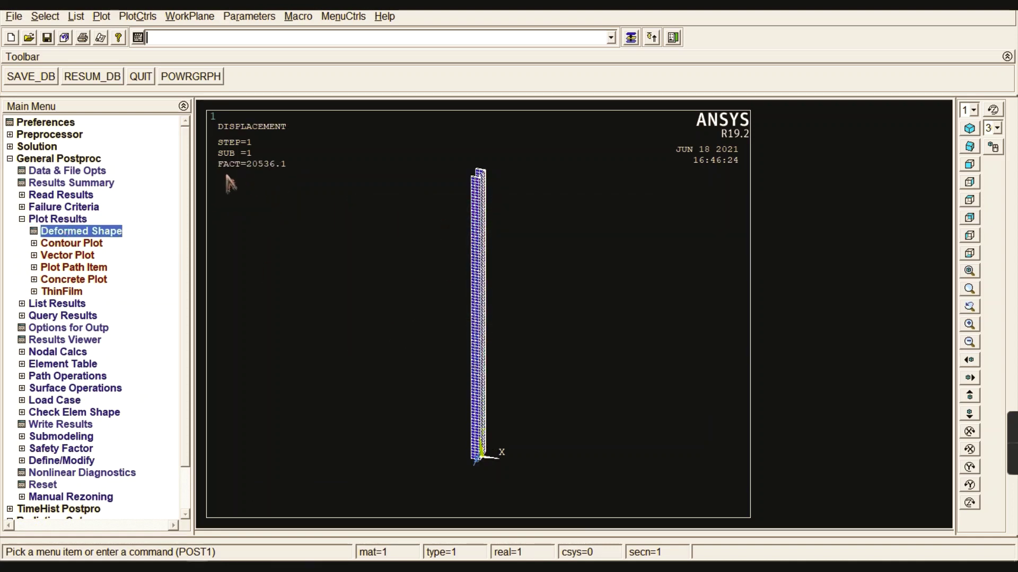
- Read the next results set and plot its deformed shape together with the undeformed shape
click(62, 196)
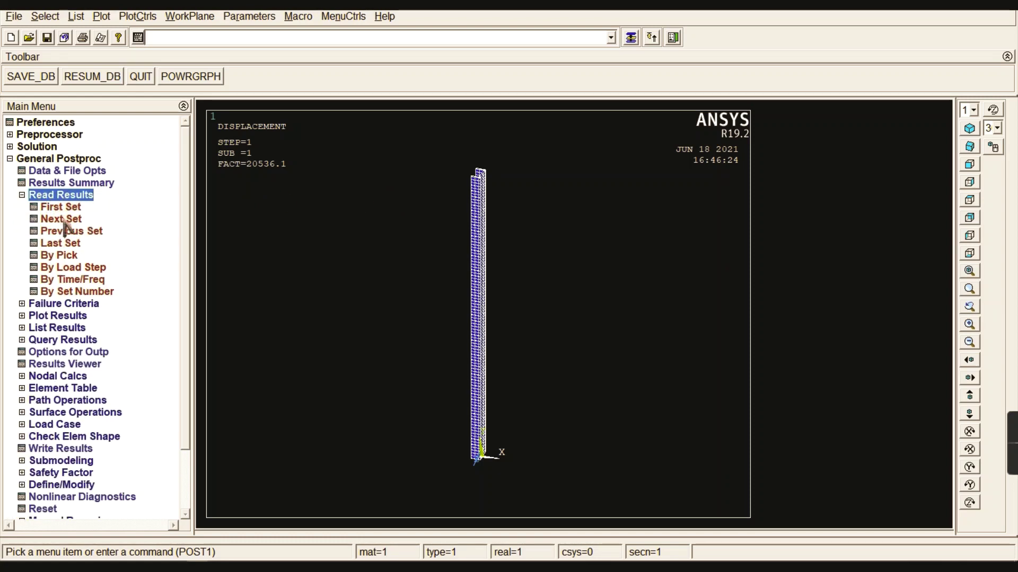
click(63, 219)
click(72, 196)
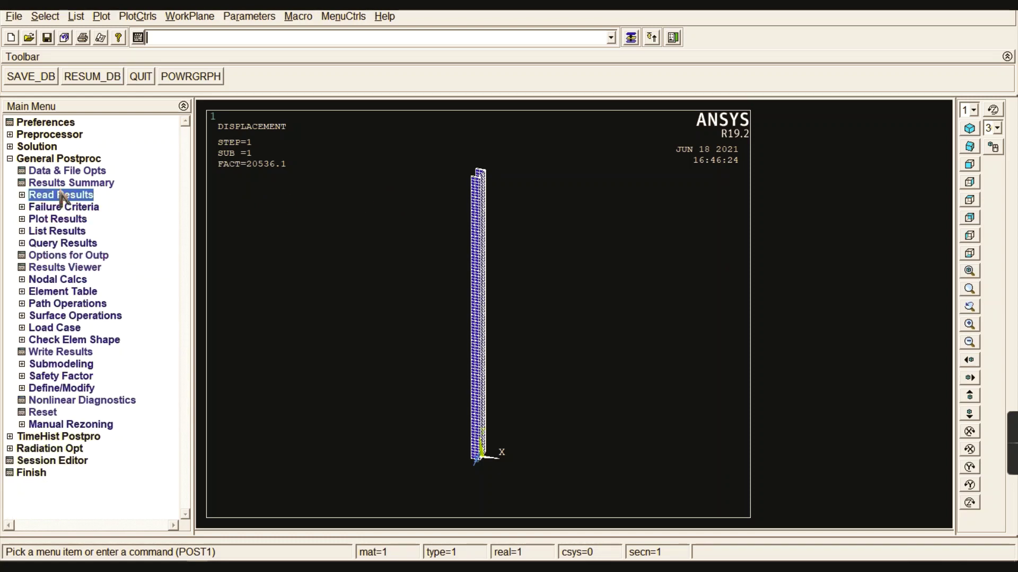
click(60, 220)
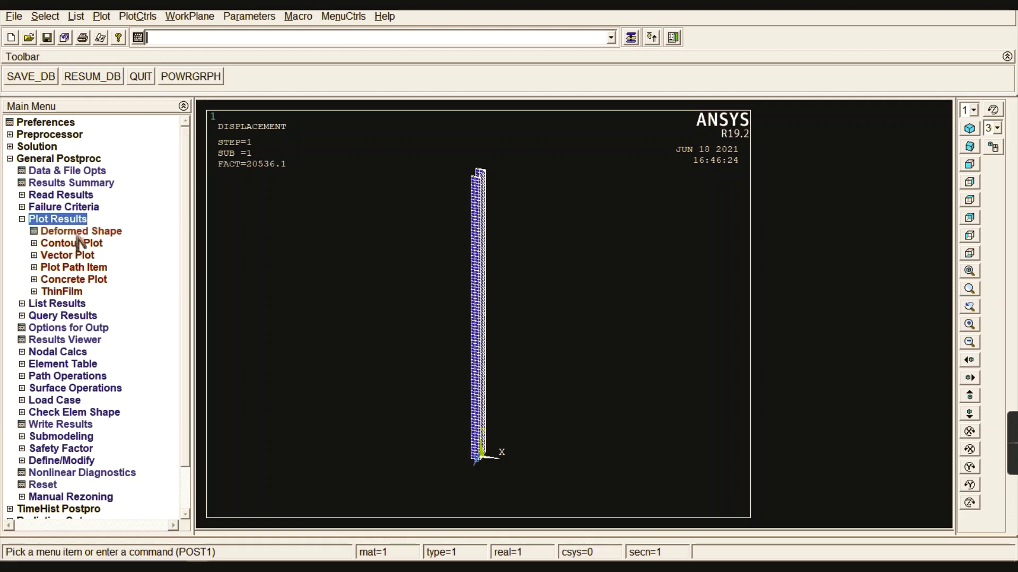
click(112, 233)
click(402, 326)
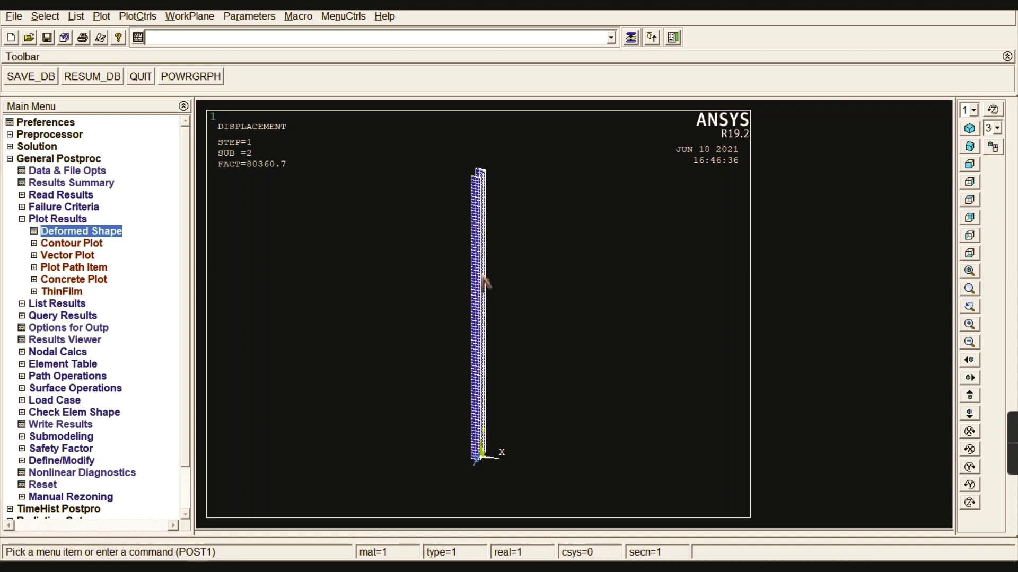
click(59, 219)
click(53, 159)
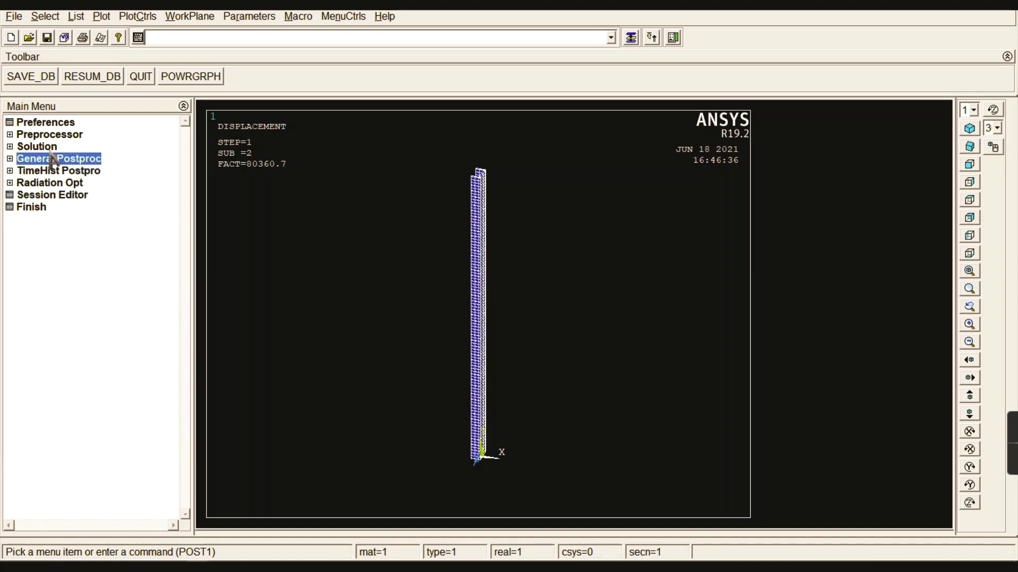
- Return to the solution phase, start a new Eigen Buckling analysis and turn the expansion pass on
click(37, 146)
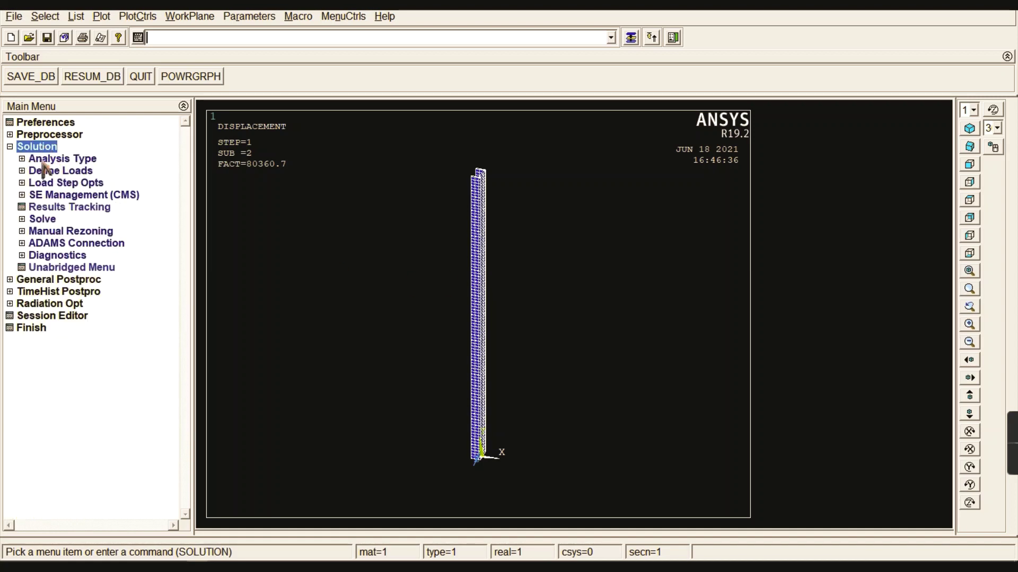
click(58, 159)
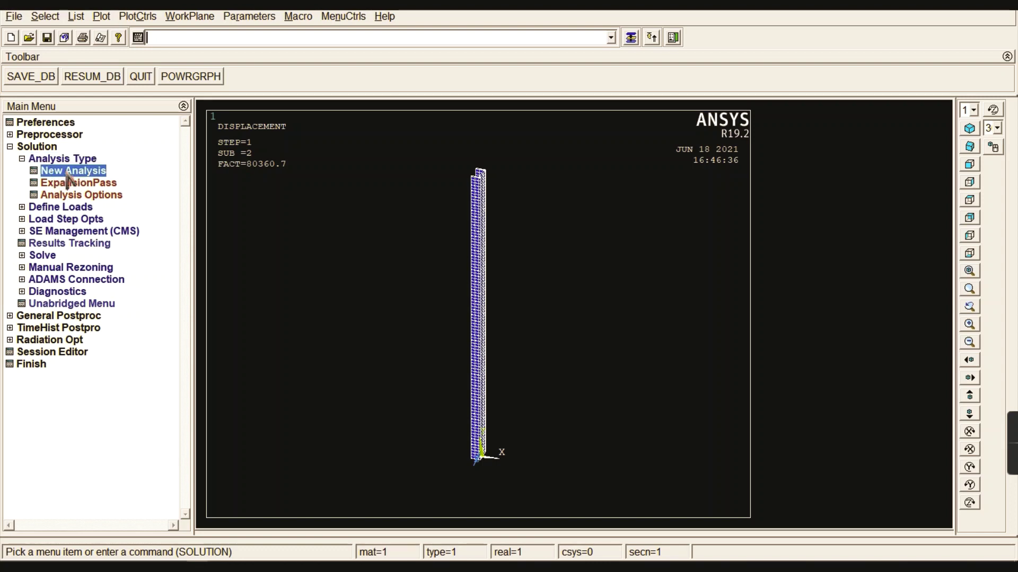
click(70, 171)
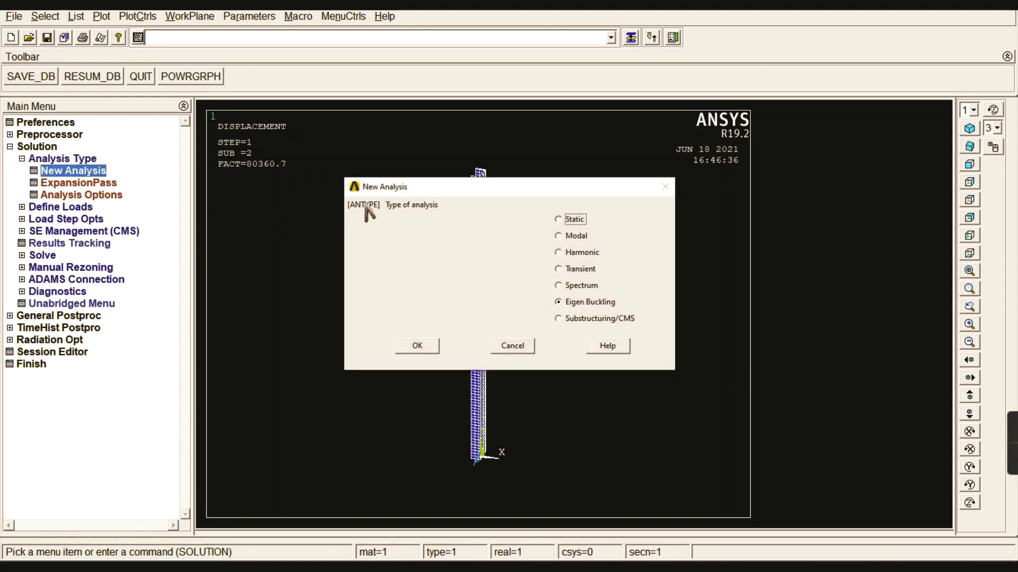
click(428, 347)
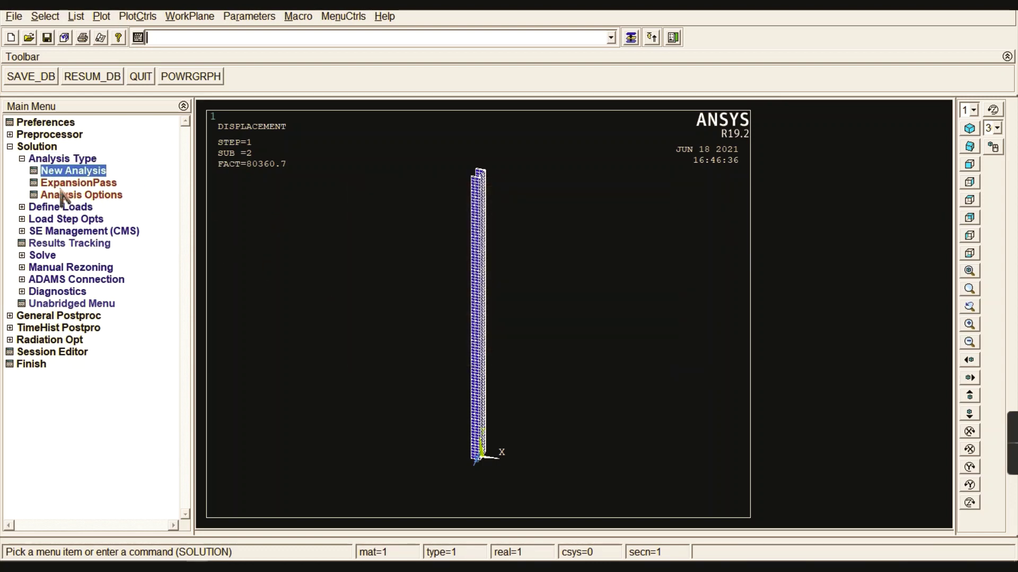
click(74, 184)
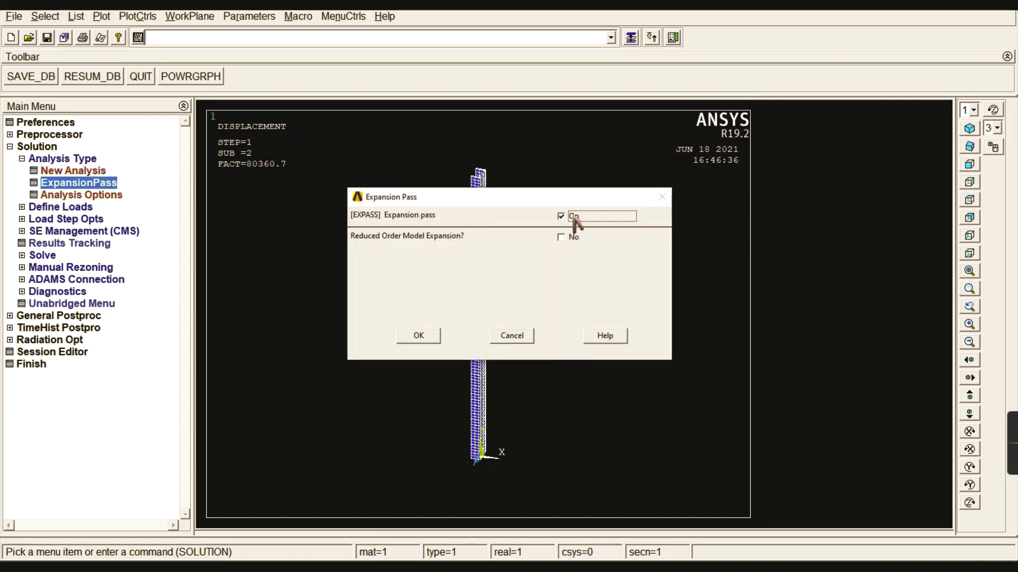
click(418, 336)
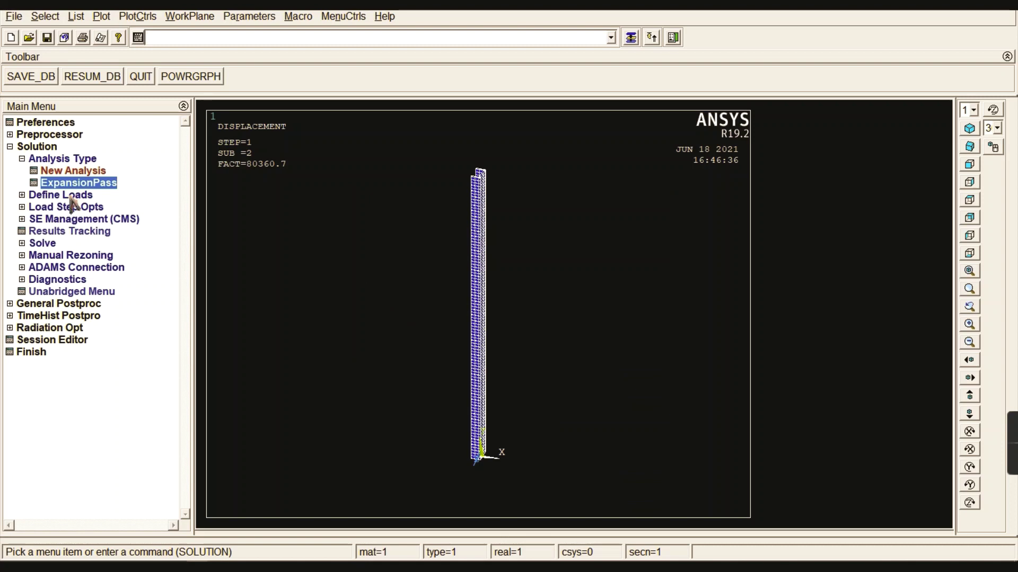
- Set the single expansion to expand 3 modes and calculate element results
click(48, 206)
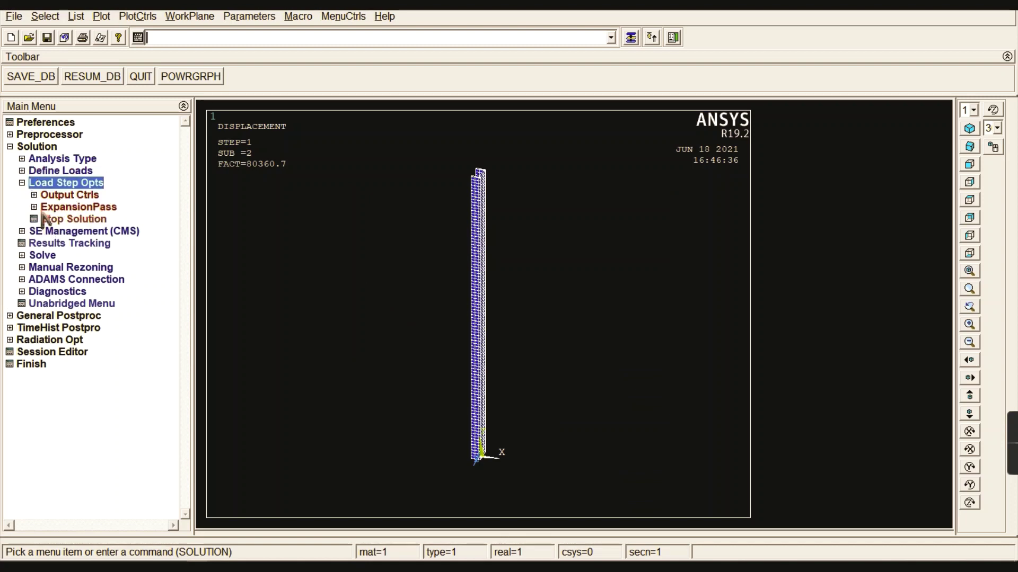
click(79, 208)
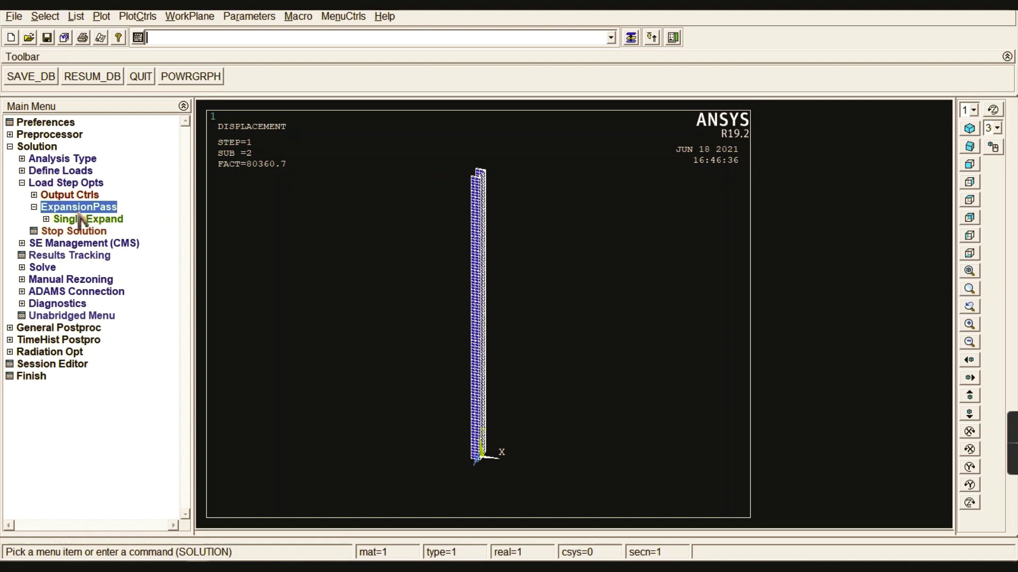
click(72, 221)
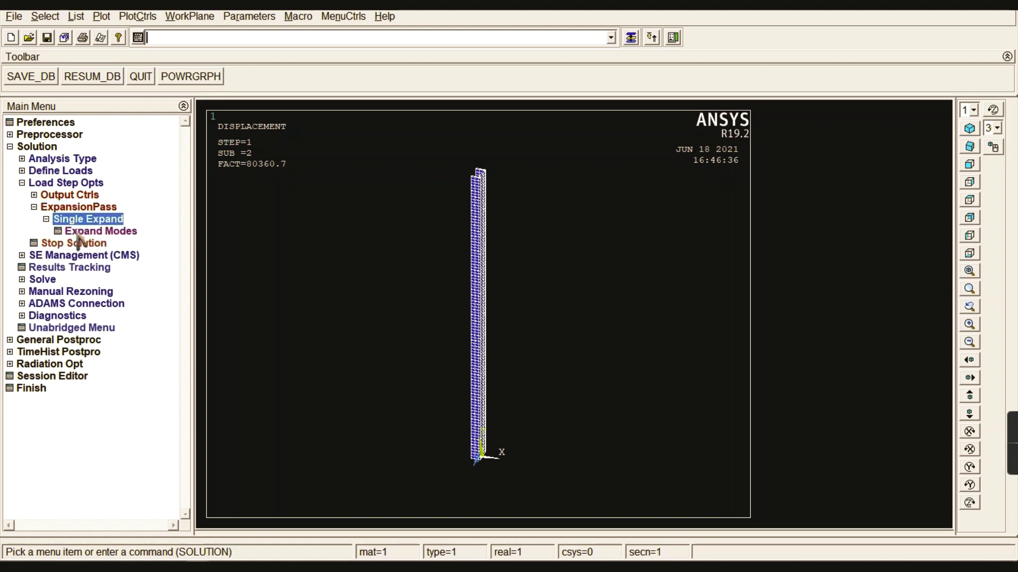
click(80, 232)
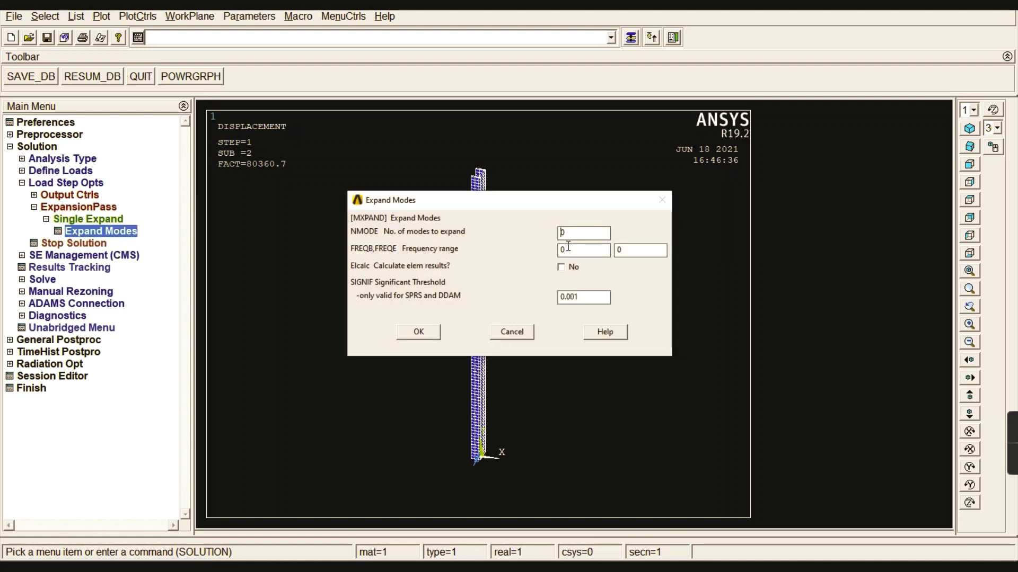
text(3)
click(561, 268)
click(427, 331)
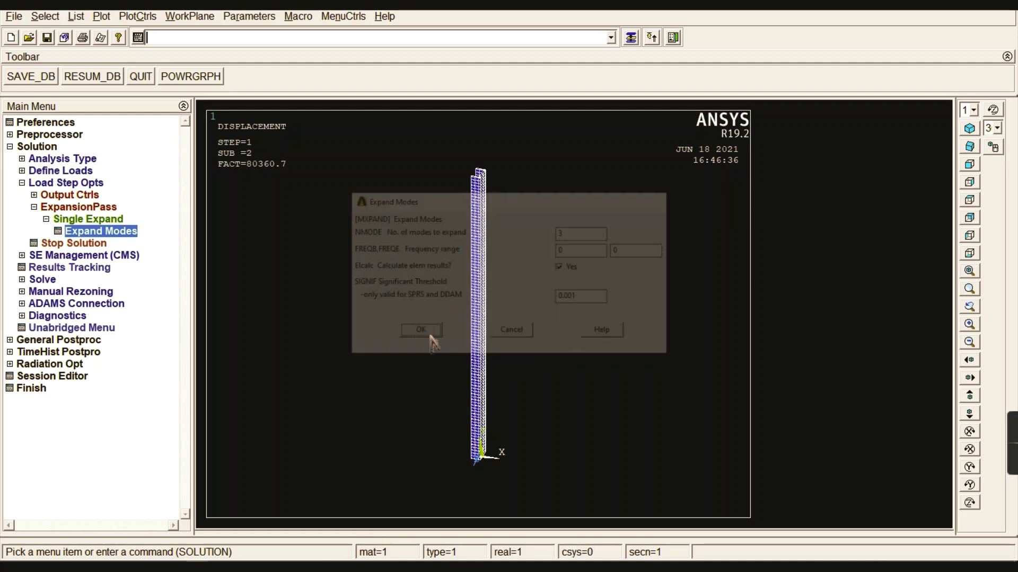
click(95, 207)
click(66, 183)
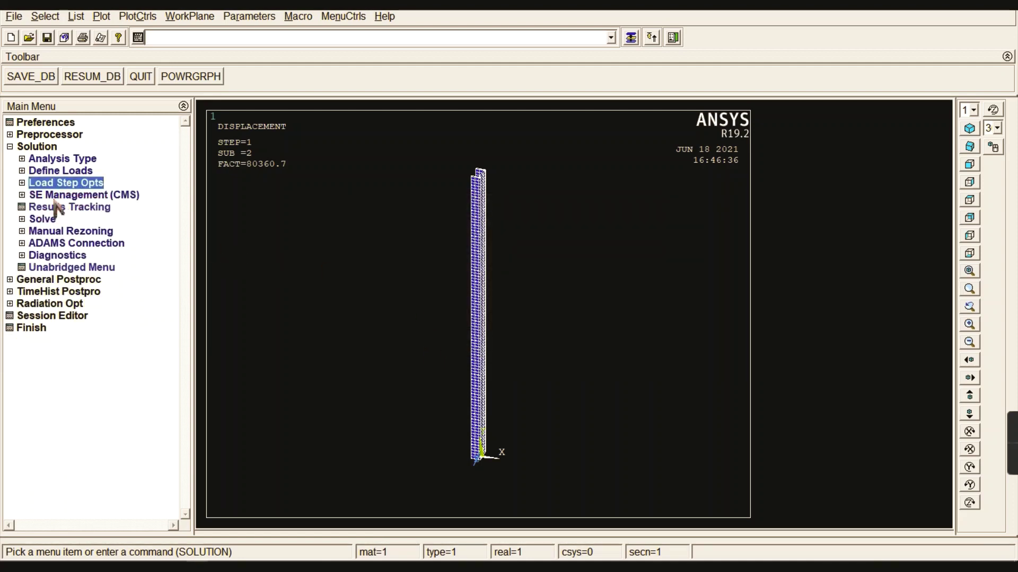
- Solve the current load step with the expansion pass and close the solution windows
click(49, 222)
click(66, 232)
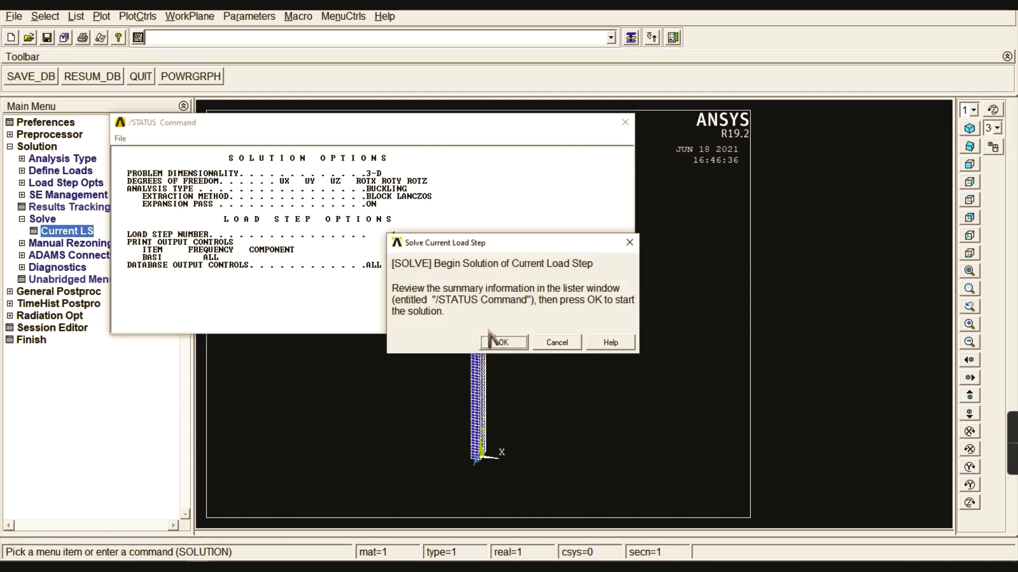
click(181, 81)
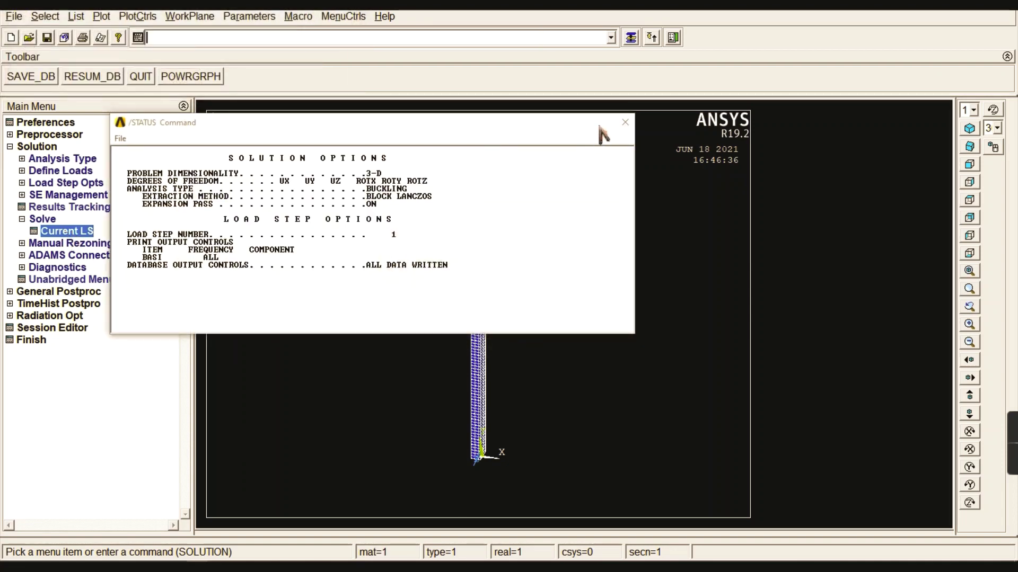
click(42, 219)
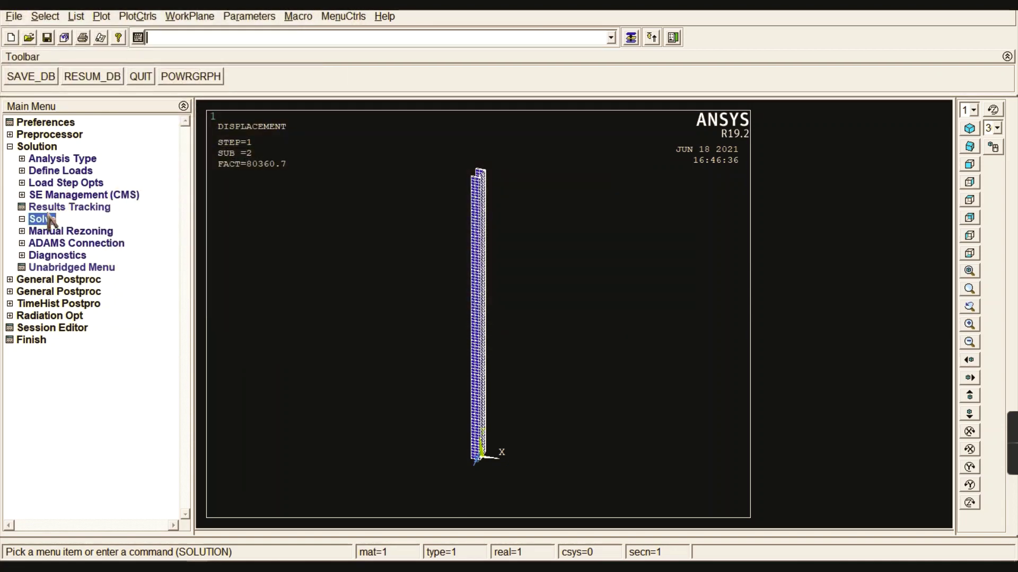
- In the general postprocessor, read the first expanded buckling mode and plot its deformed shape over the undeformed shape
click(38, 147)
click(44, 159)
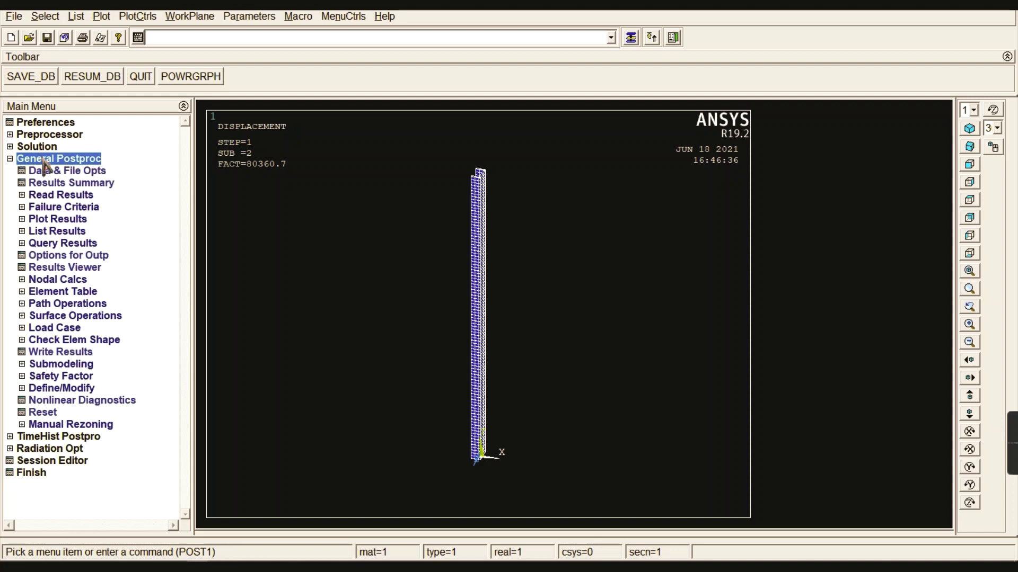
click(60, 196)
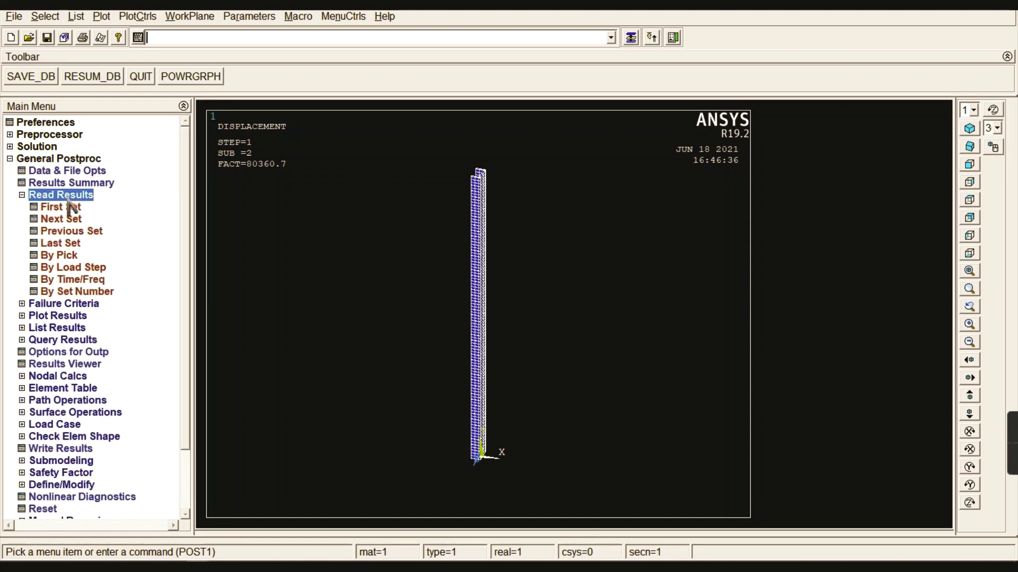
click(60, 195)
click(58, 219)
click(67, 233)
click(585, 281)
click(412, 325)
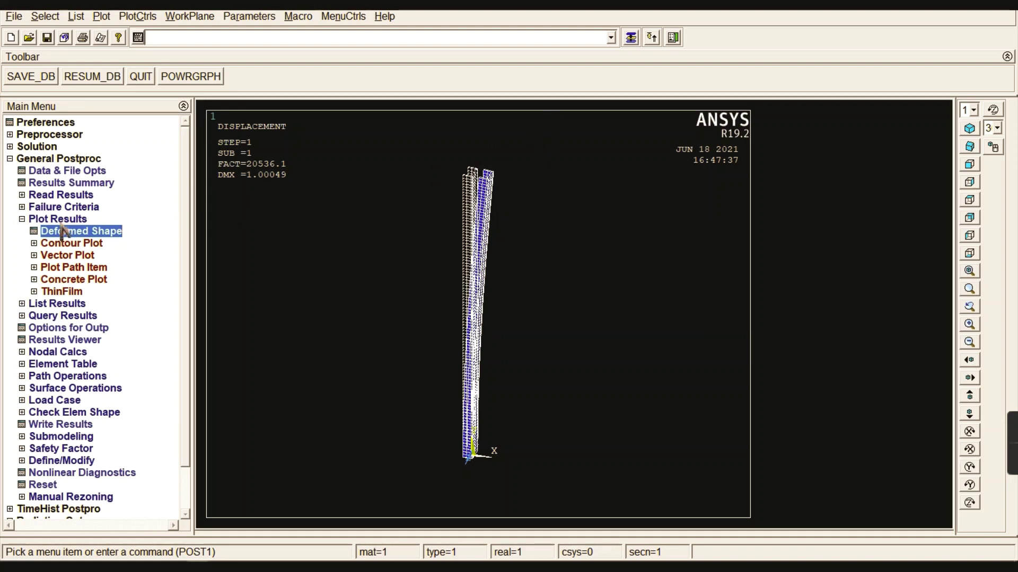
- Read the next results set and plot the second buckling mode's deformed shape with the undeformed shape
click(60, 195)
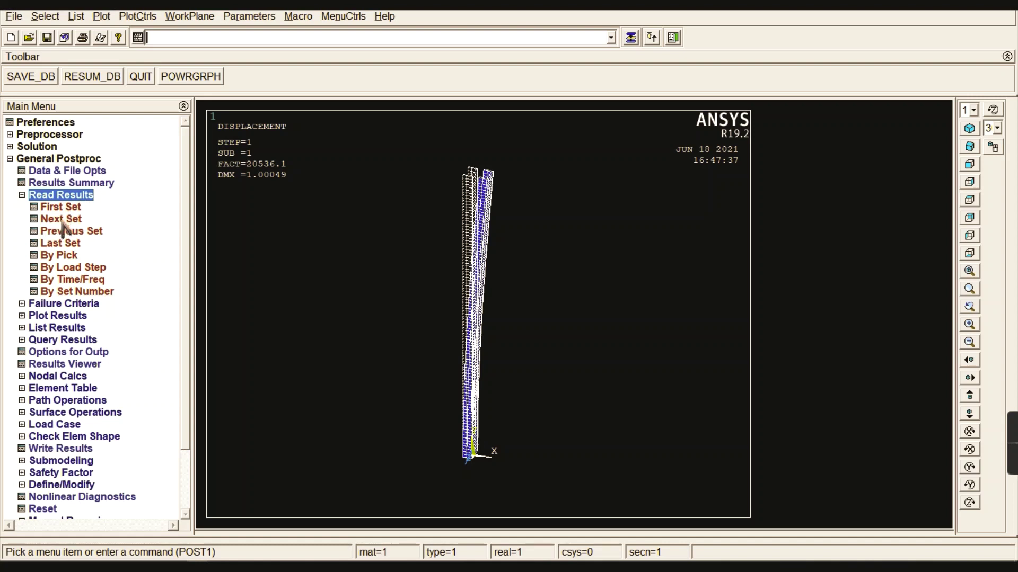
click(62, 218)
click(66, 196)
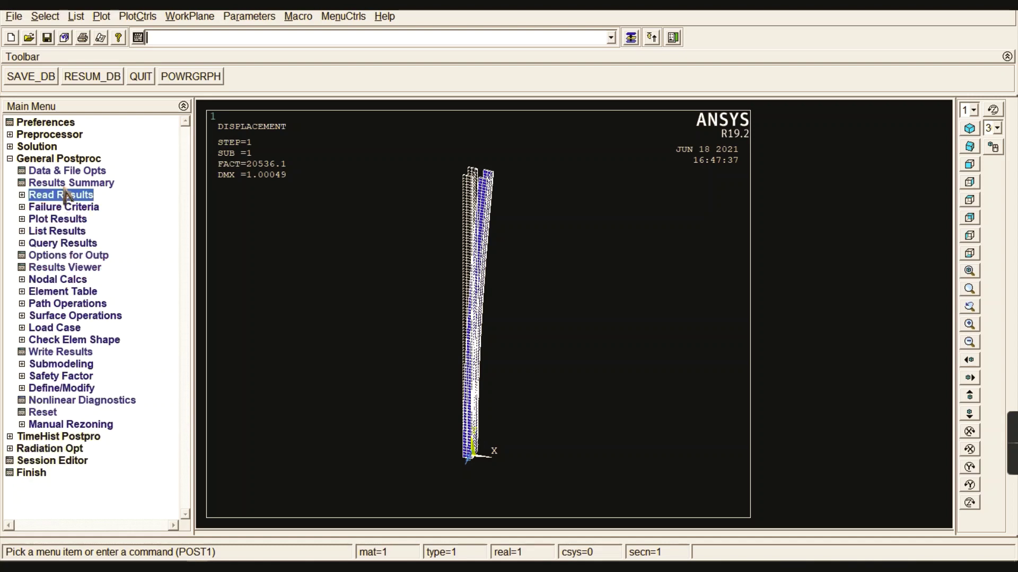
click(53, 219)
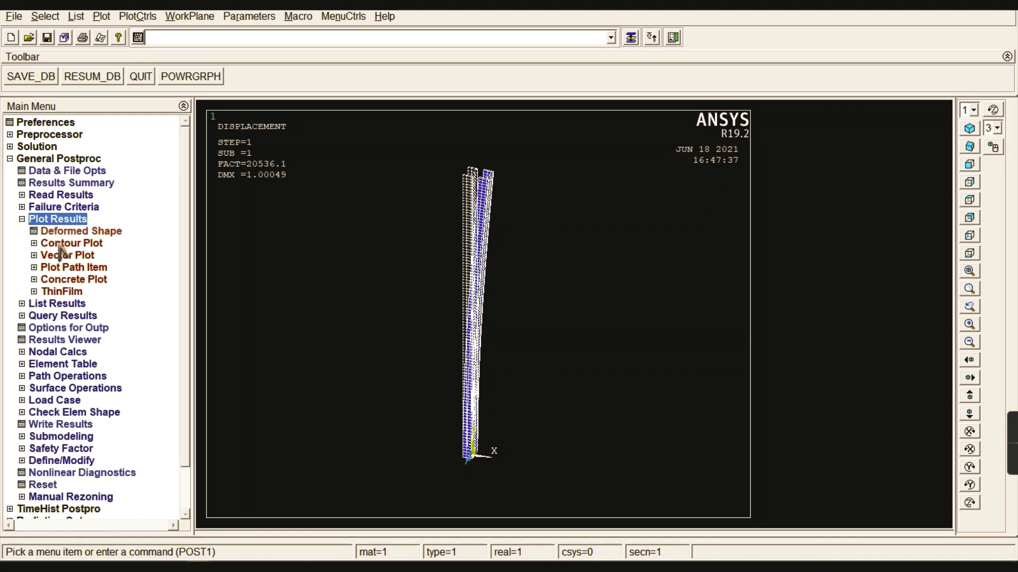
click(70, 233)
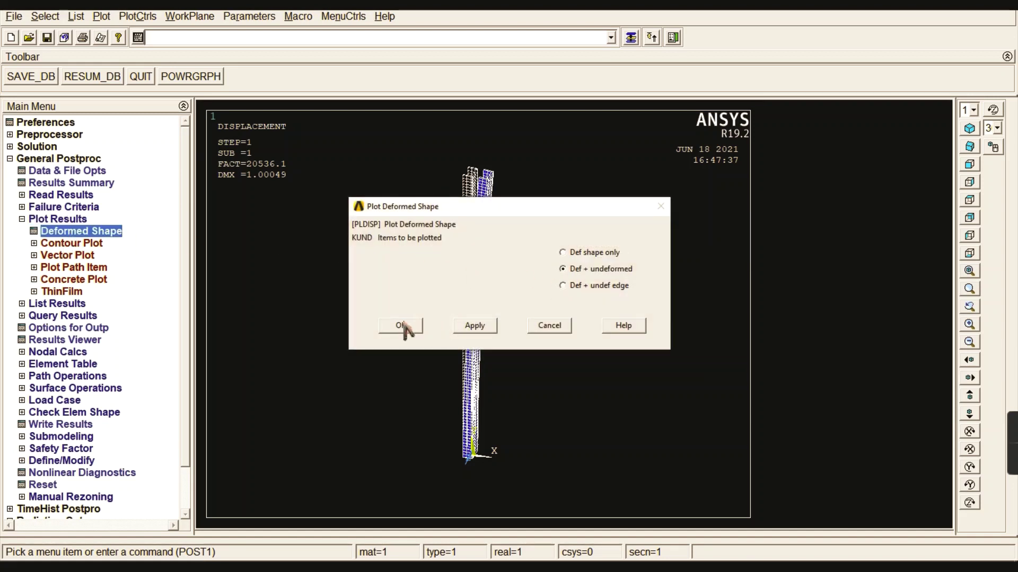
click(403, 326)
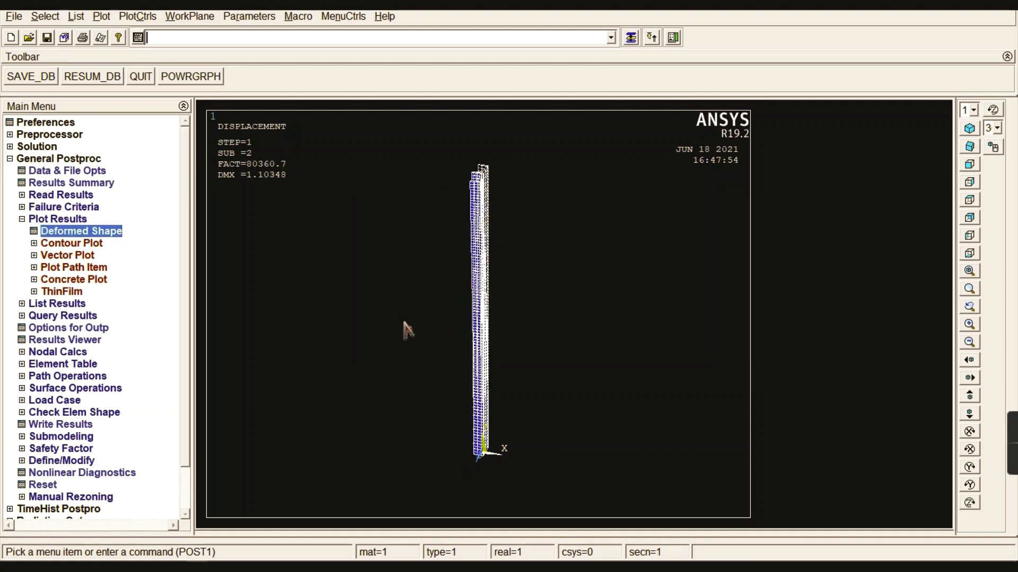
- Read the next results set and plot the third buckling mode's deformed shape with the undeformed shape
click(972, 134)
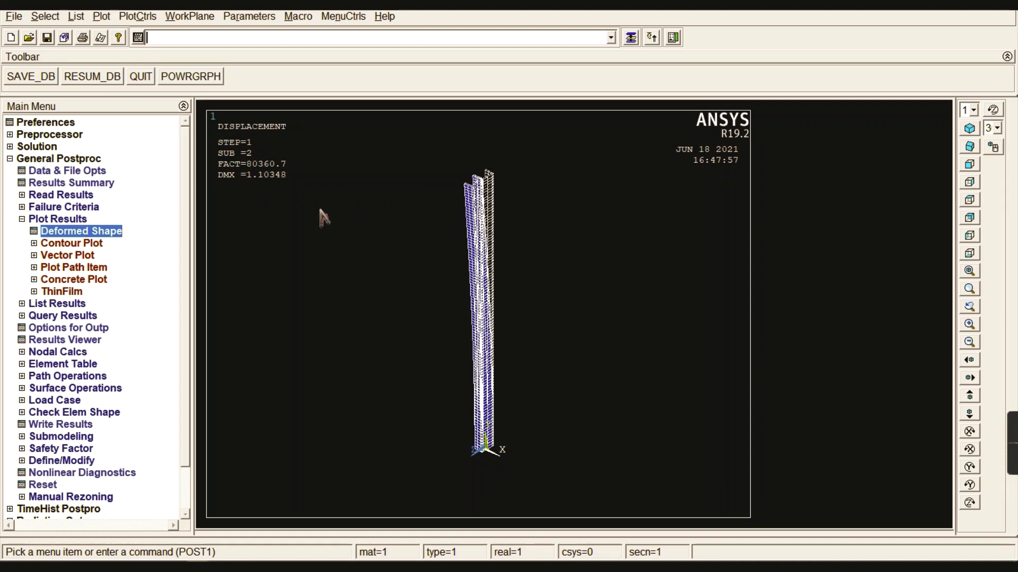
click(61, 195)
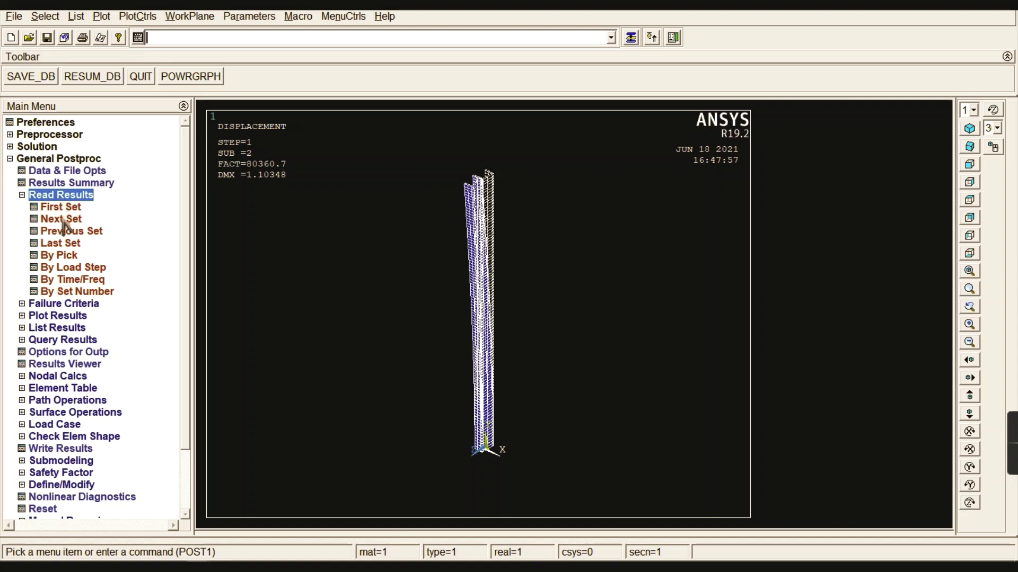
click(62, 220)
click(72, 195)
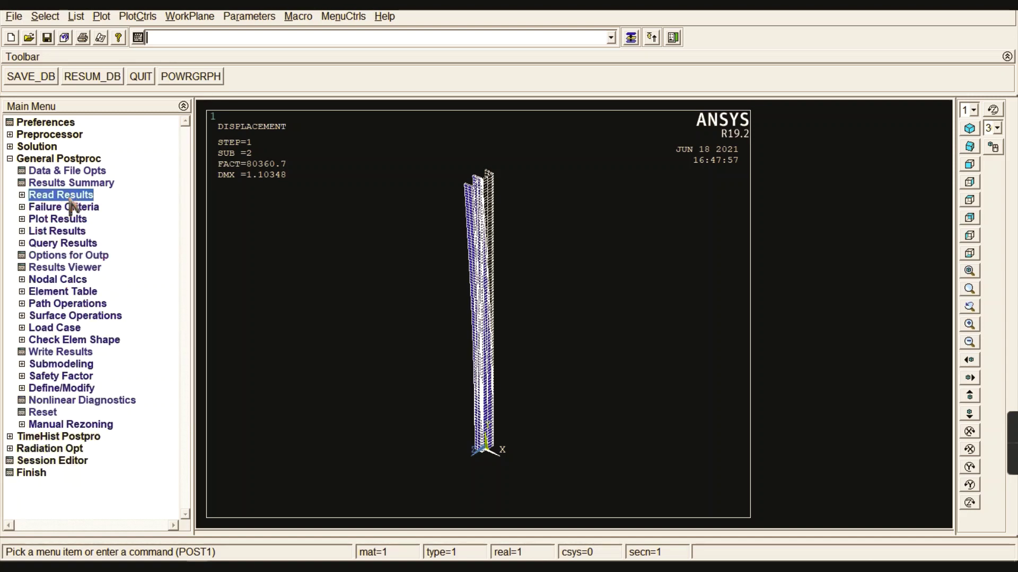
click(55, 219)
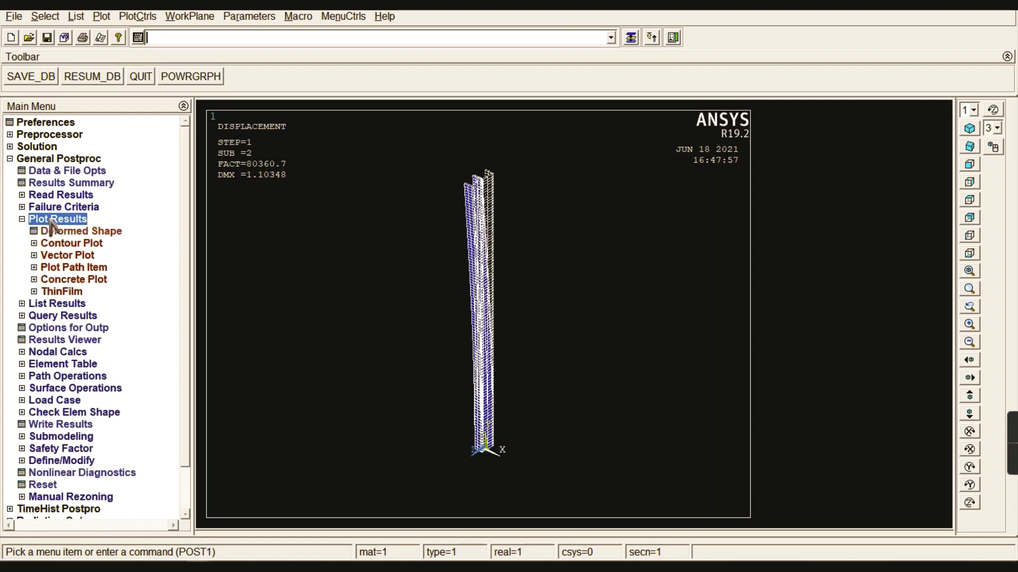
click(80, 232)
click(400, 325)
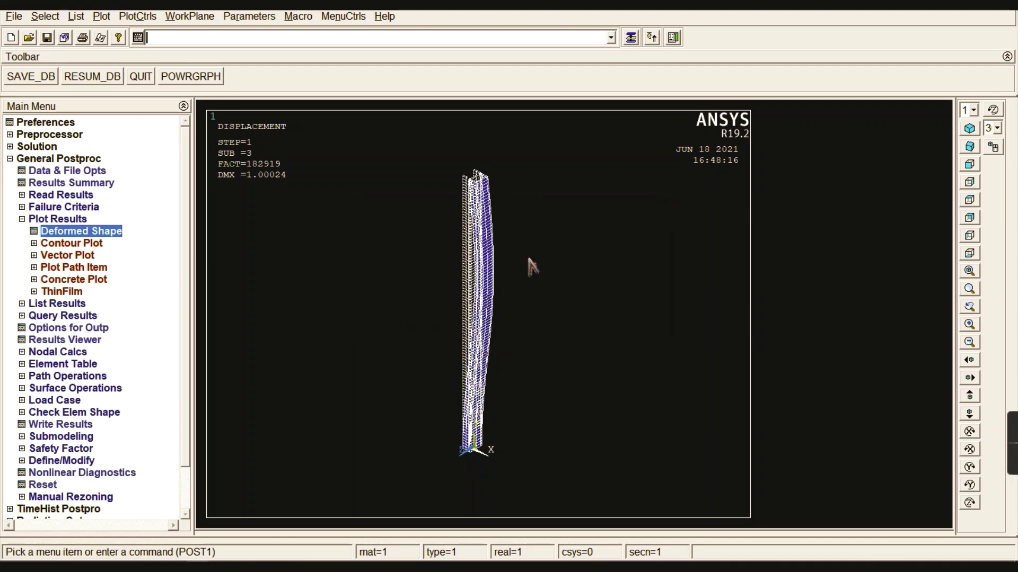
- Plot the nodal solution contour of the displacement vector sum for the third mode, showing the deformed shape only
click(970, 165)
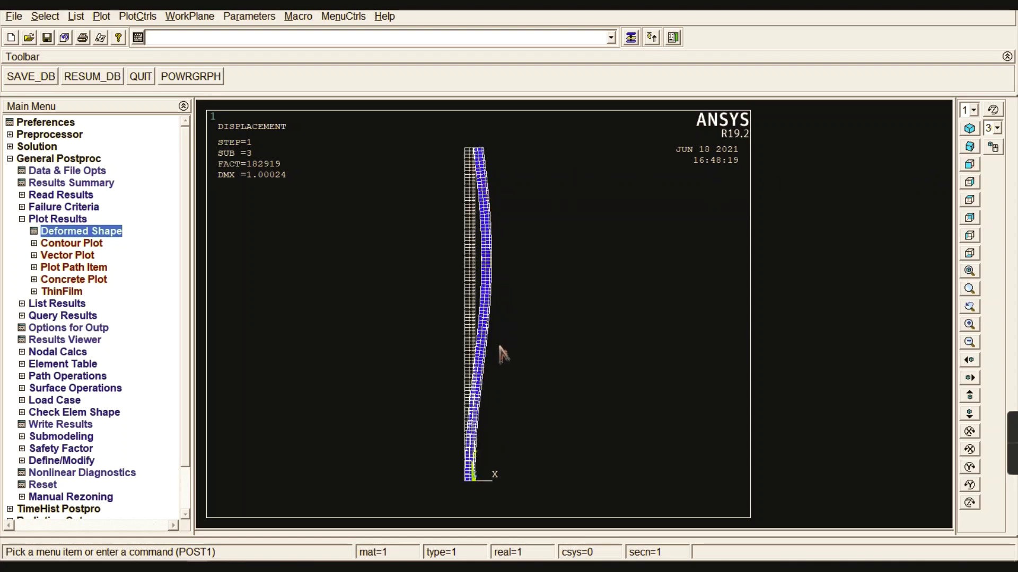
click(970, 130)
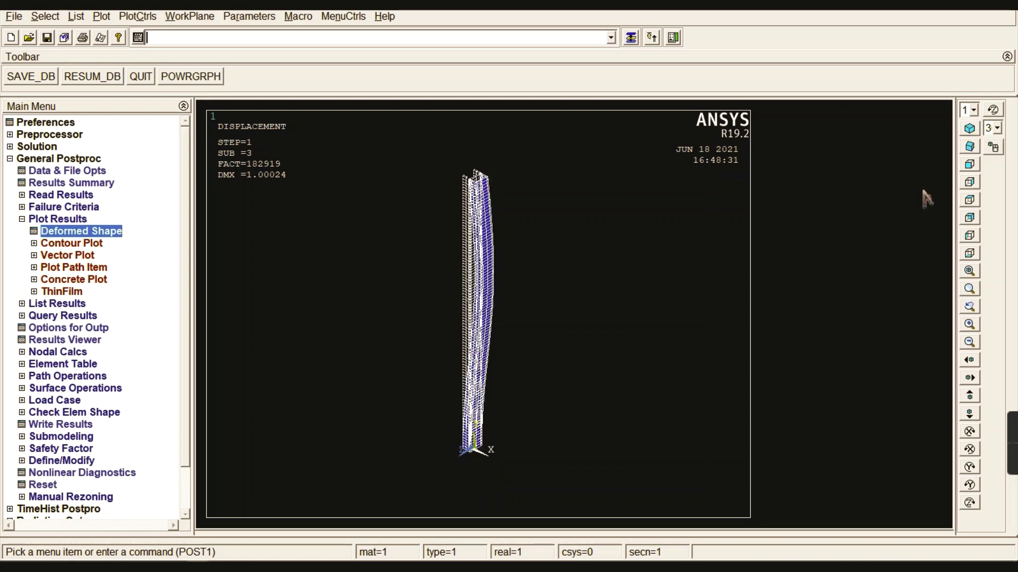
click(52, 218)
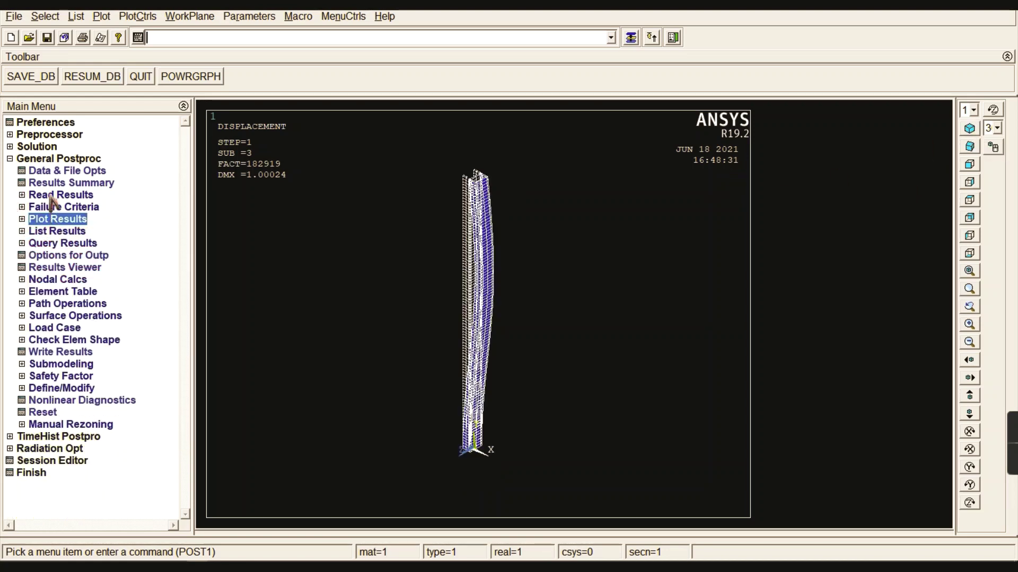
click(51, 196)
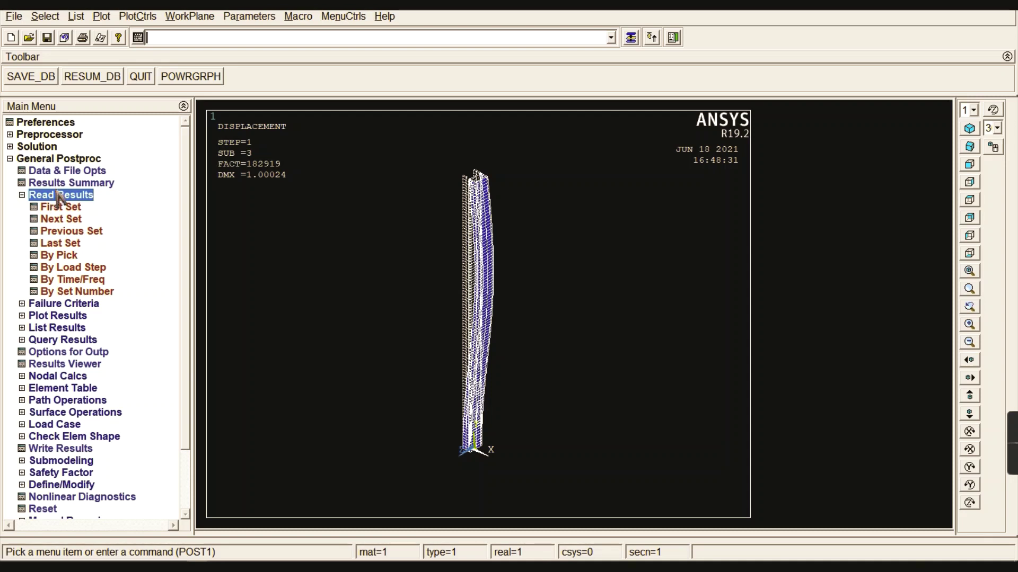
click(57, 195)
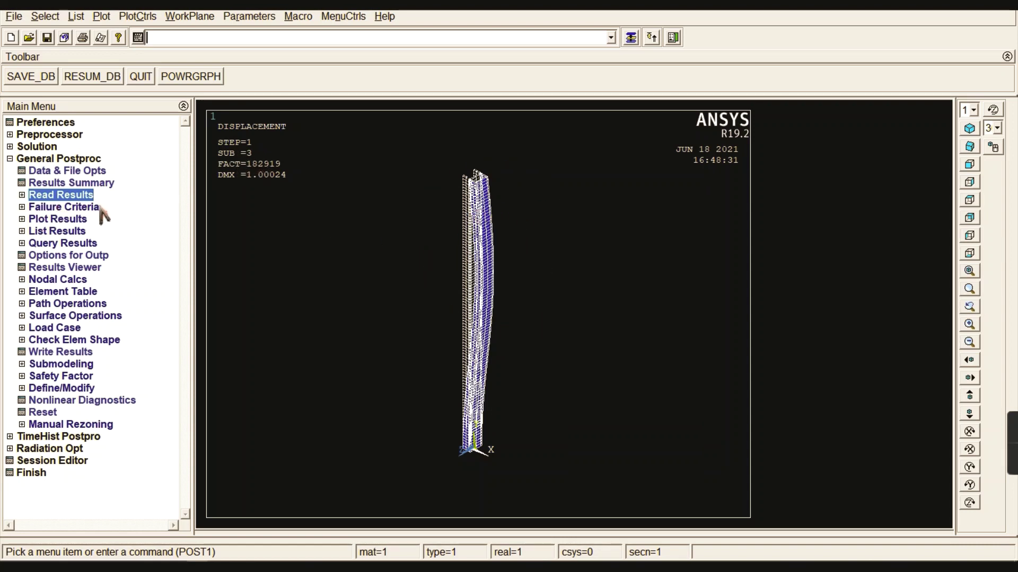
click(57, 219)
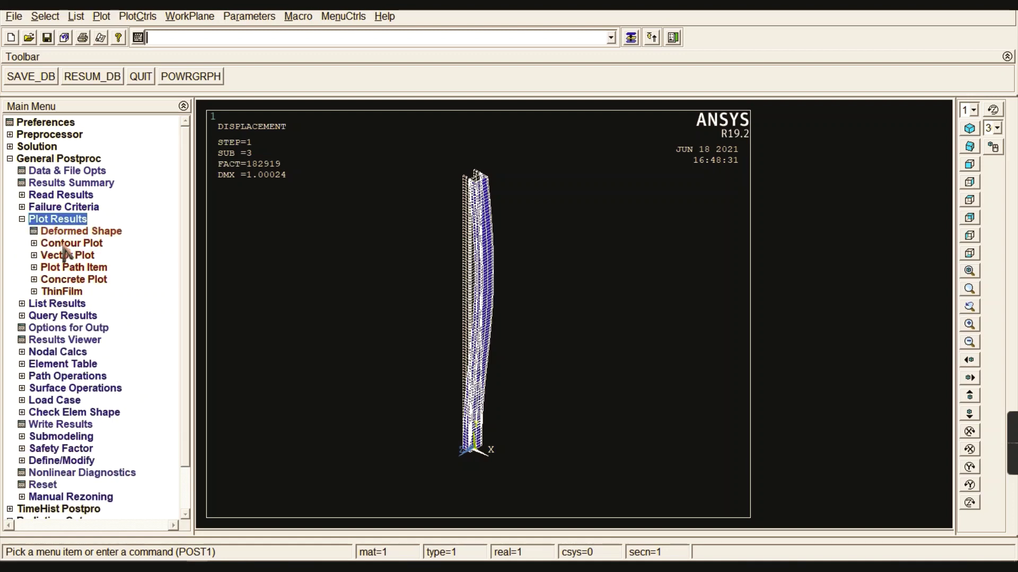
click(64, 243)
click(74, 256)
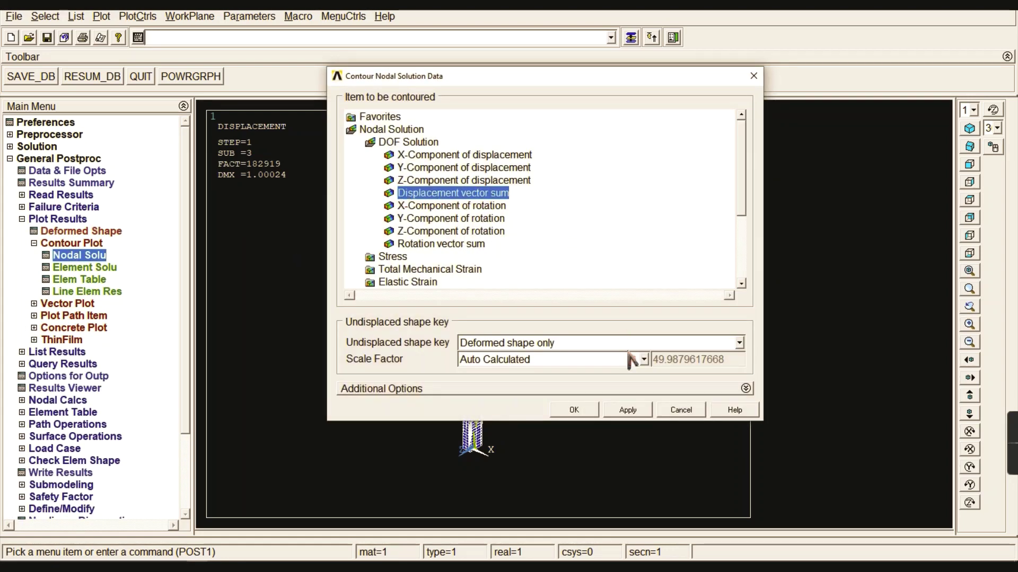
click(578, 410)
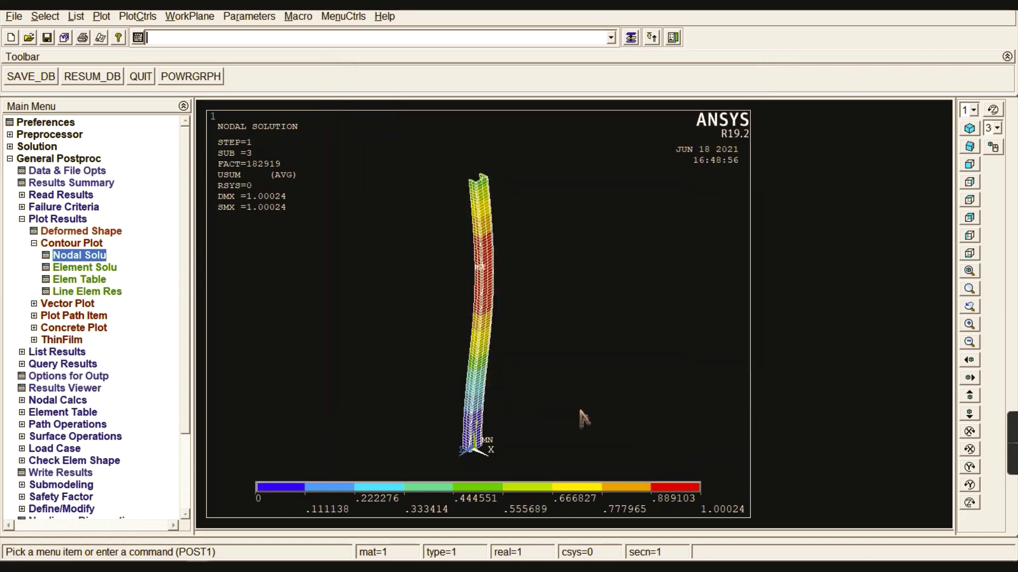
- Plot the nodal contour of the X-component of stress for the third mode on the deformed shape only
click(969, 164)
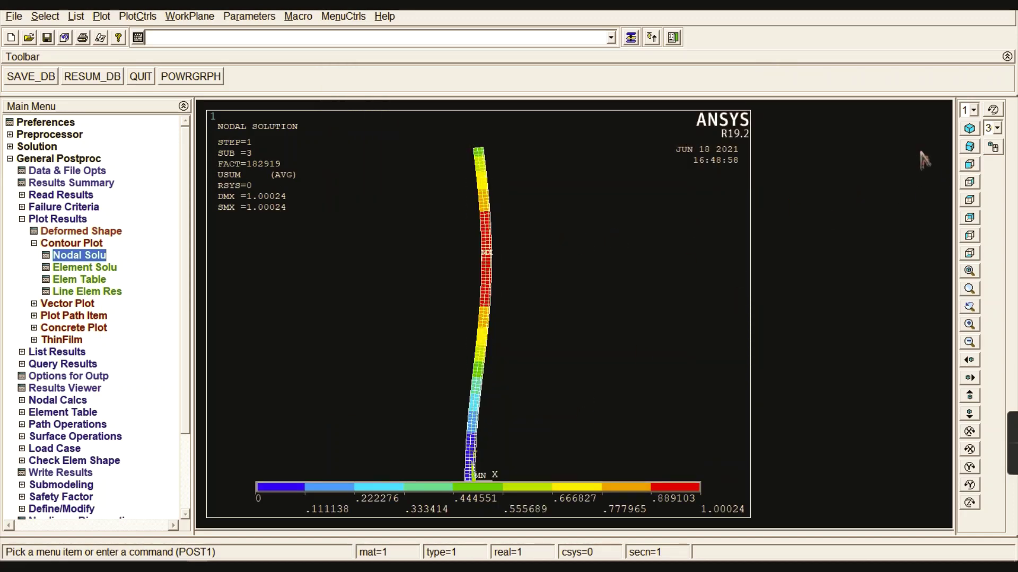
click(969, 147)
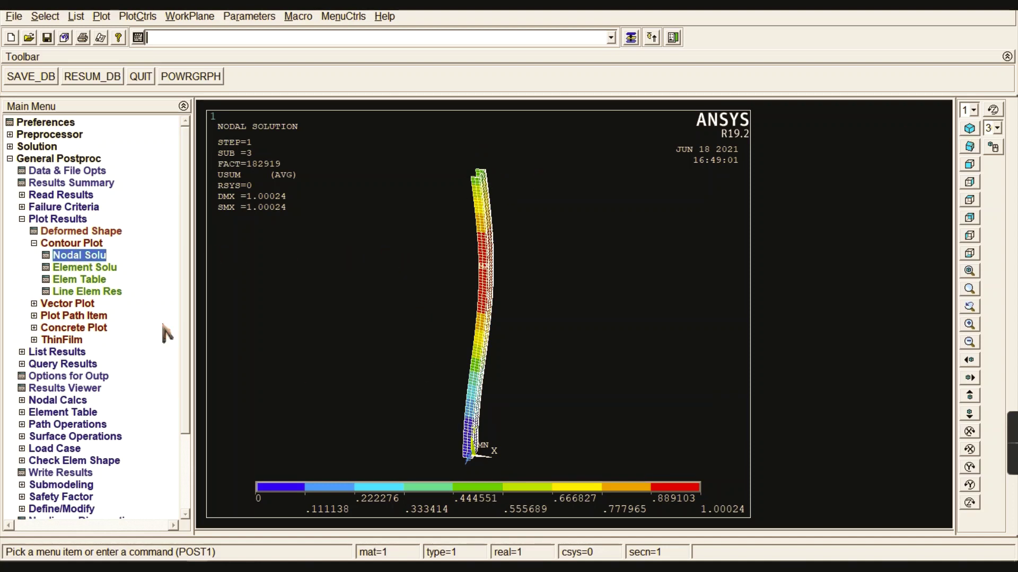
click(74, 254)
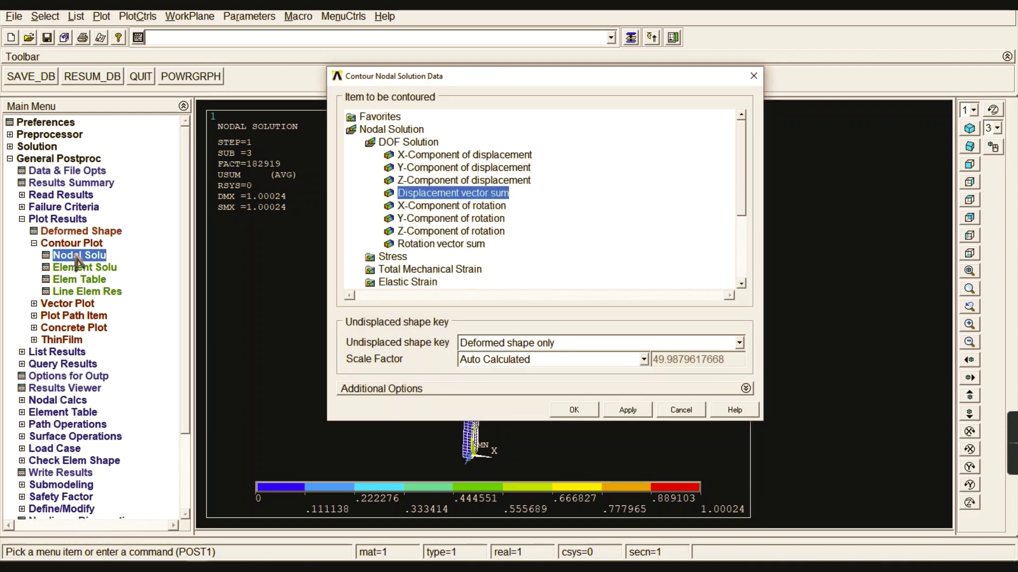
click(416, 142)
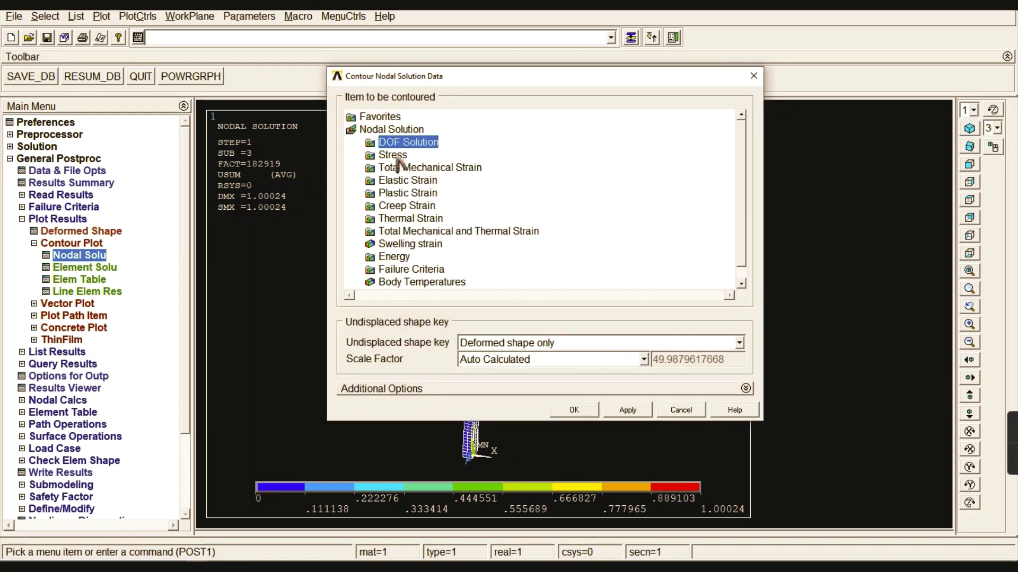
click(400, 155)
scroll(742, 166, down, 2)
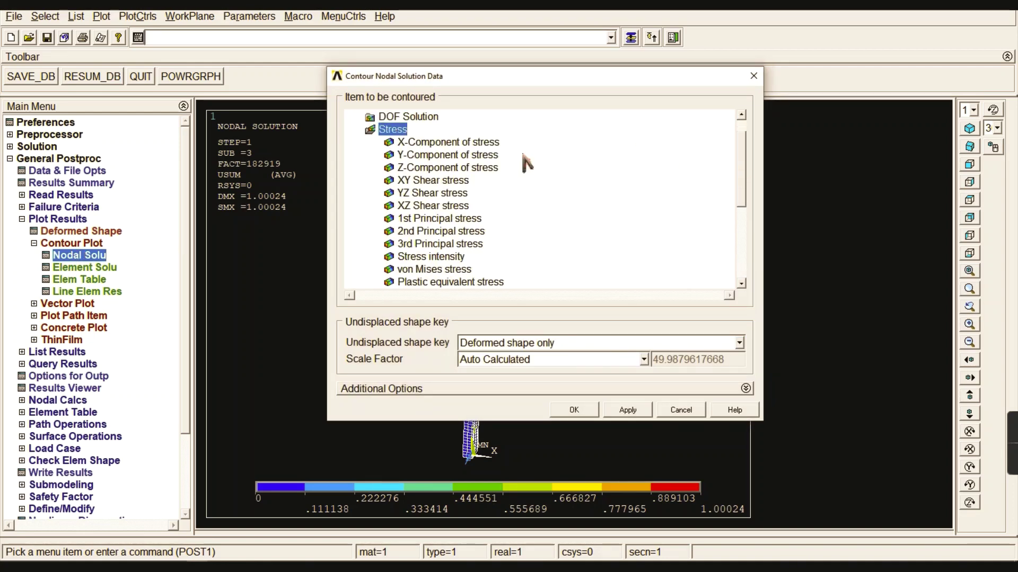
click(435, 143)
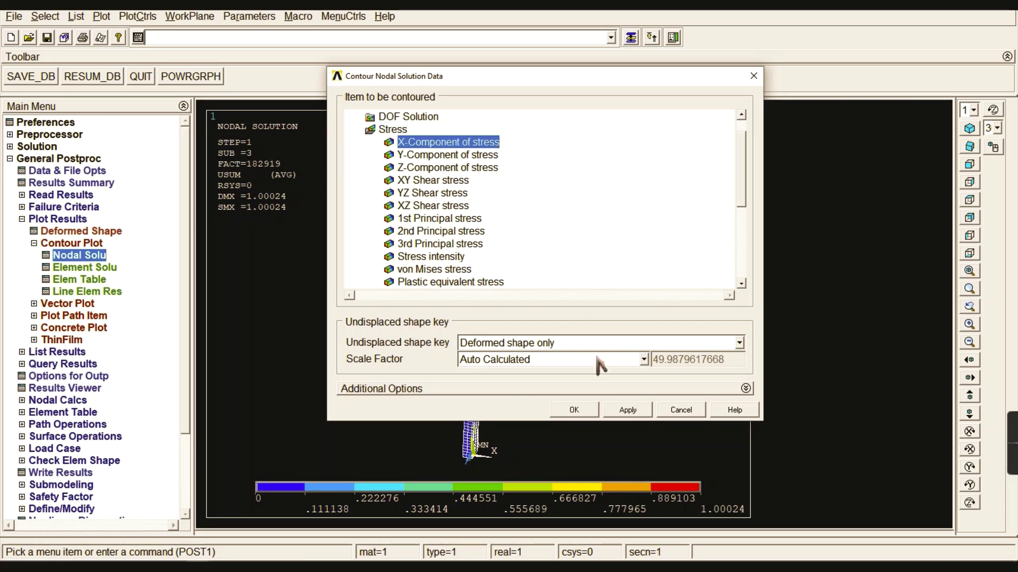
click(596, 410)
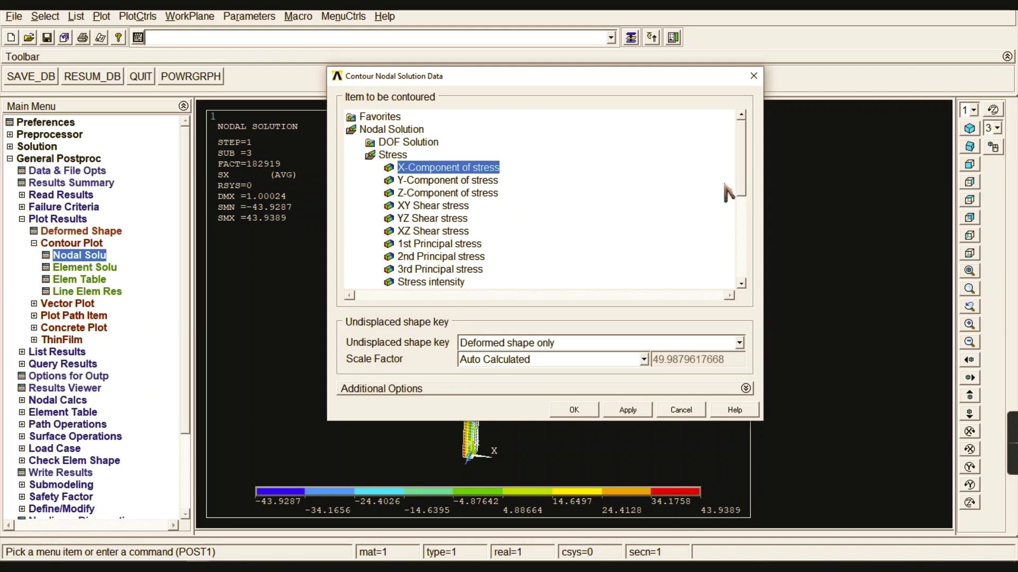
- Change the contoured nodal stress item to von Mises stress and plot it
scroll(742, 182, down, 2)
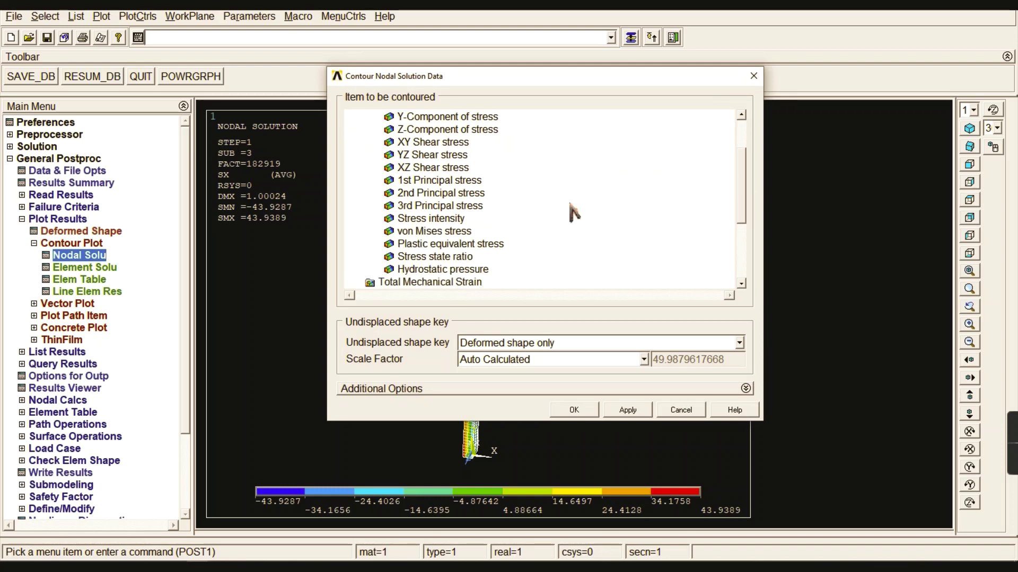
click(422, 232)
click(574, 409)
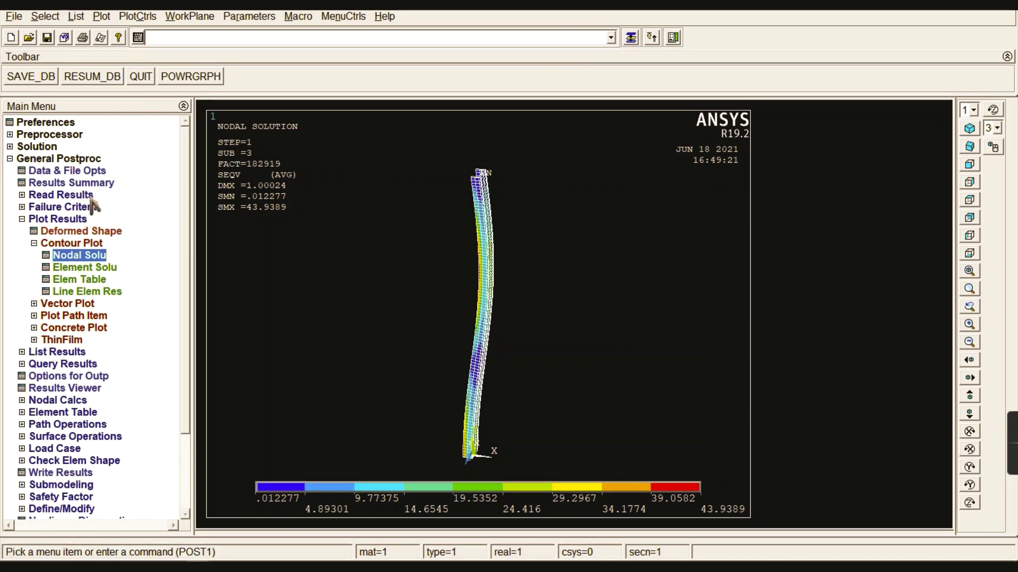
- Animate the third mode's deformed results with von Mises stress (SEQV) contours, and stop and close the animation after viewing
click(137, 17)
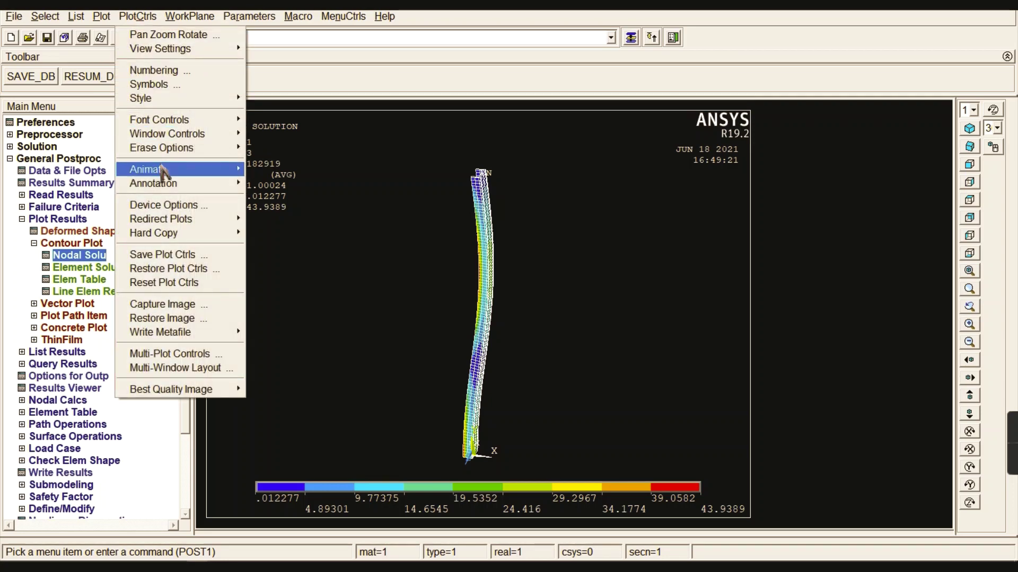
mouse_move(161, 172)
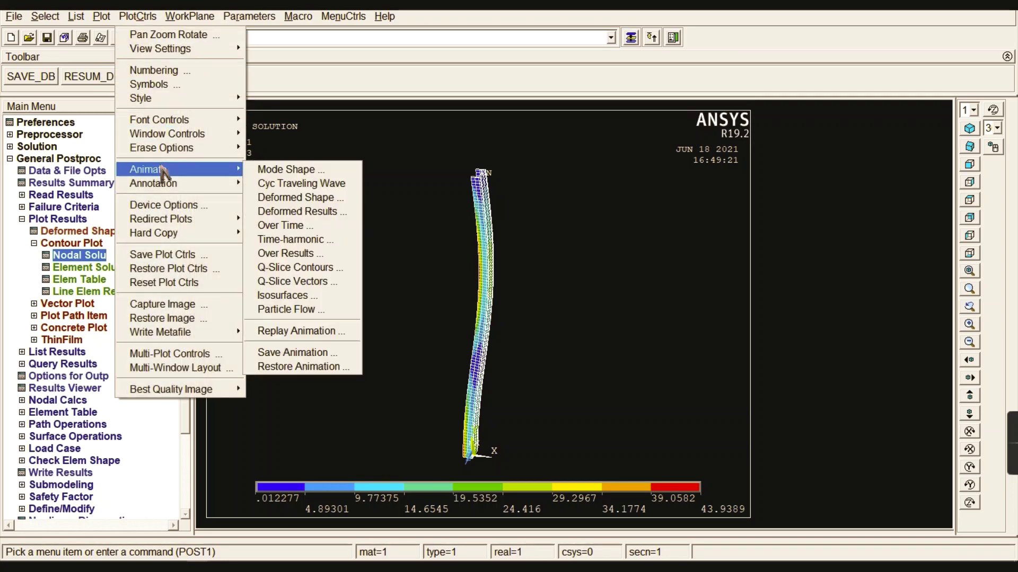
click(300, 212)
click(512, 265)
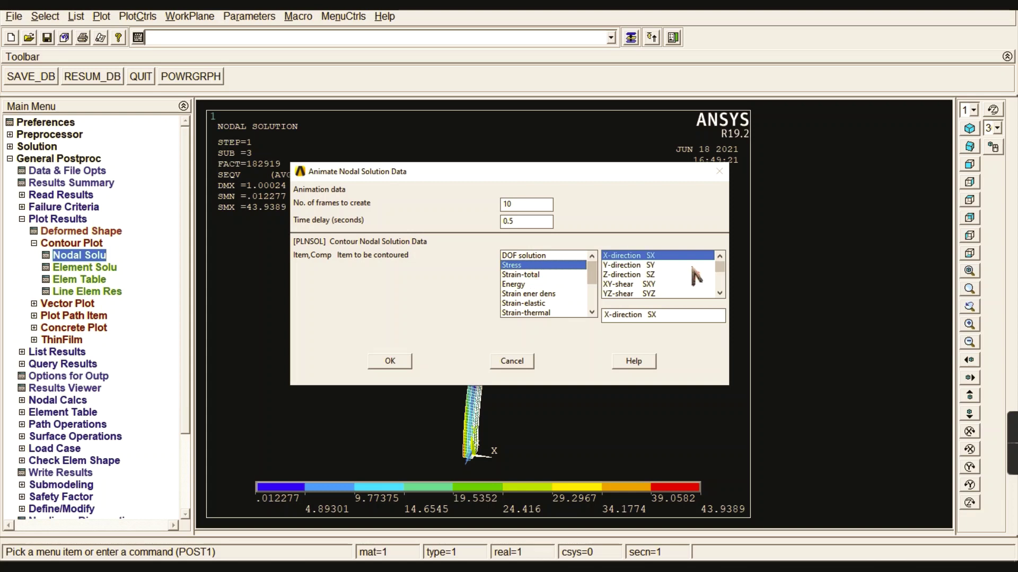
drag(722, 271, 726, 286)
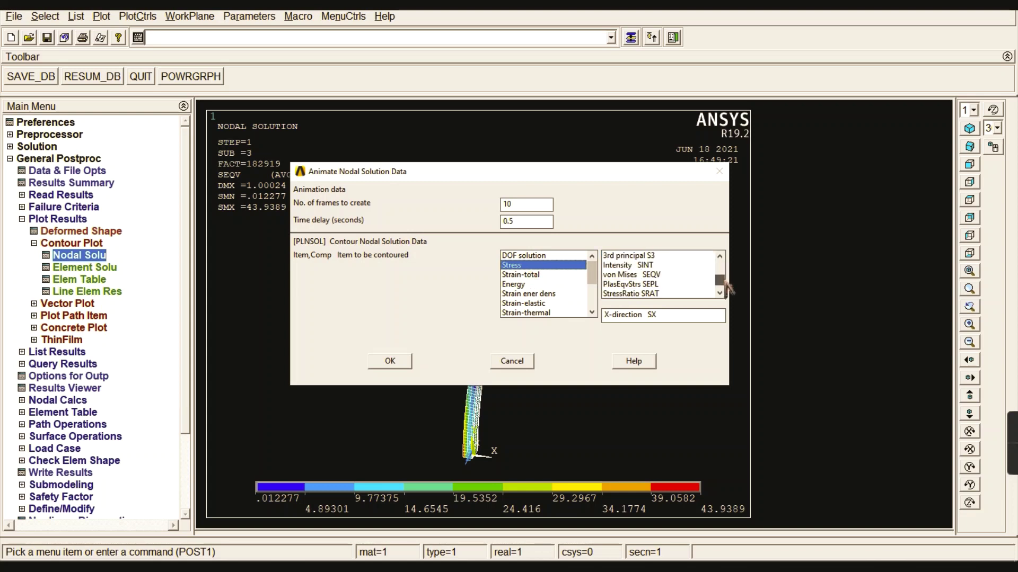
click(632, 274)
click(389, 363)
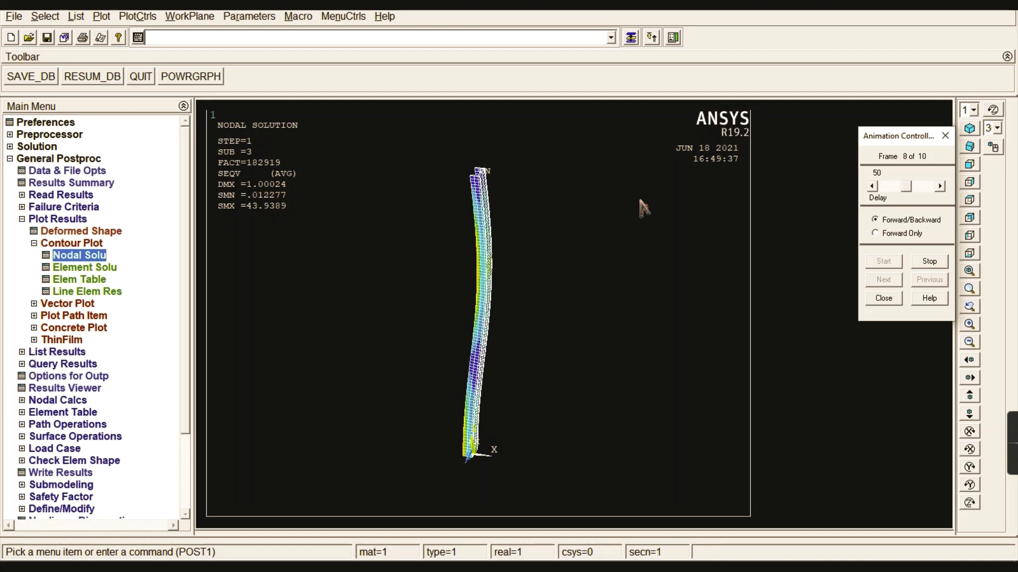
click(943, 262)
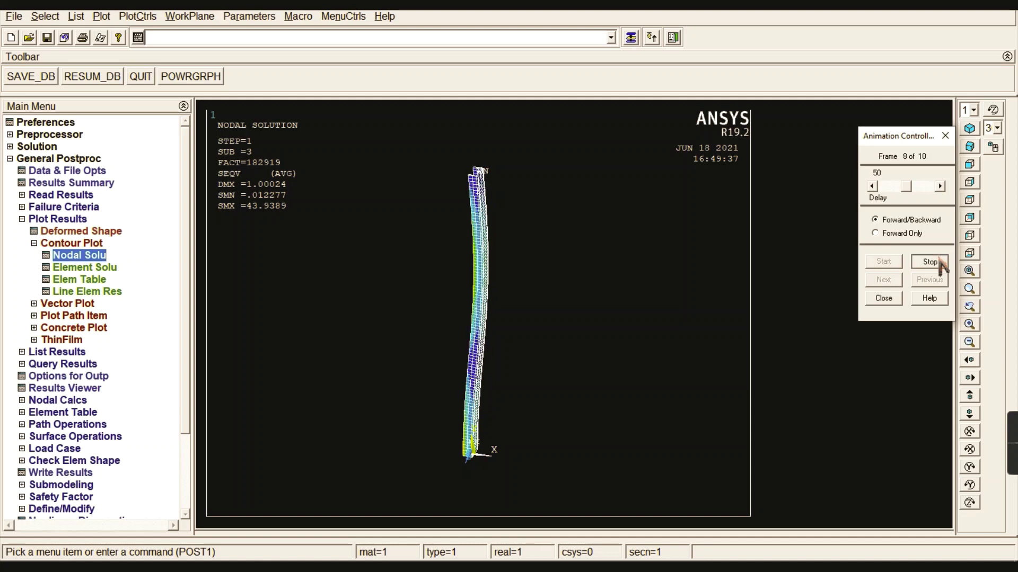
click(888, 304)
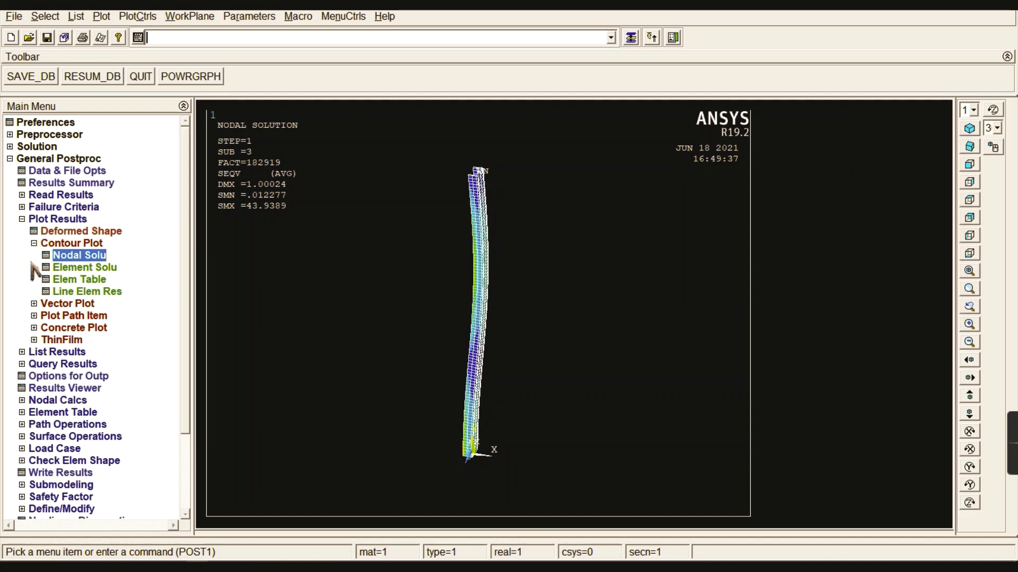
- Collapse the result plotting options and reverse the graphics colors to give the stress plot a white background
click(52, 244)
click(60, 219)
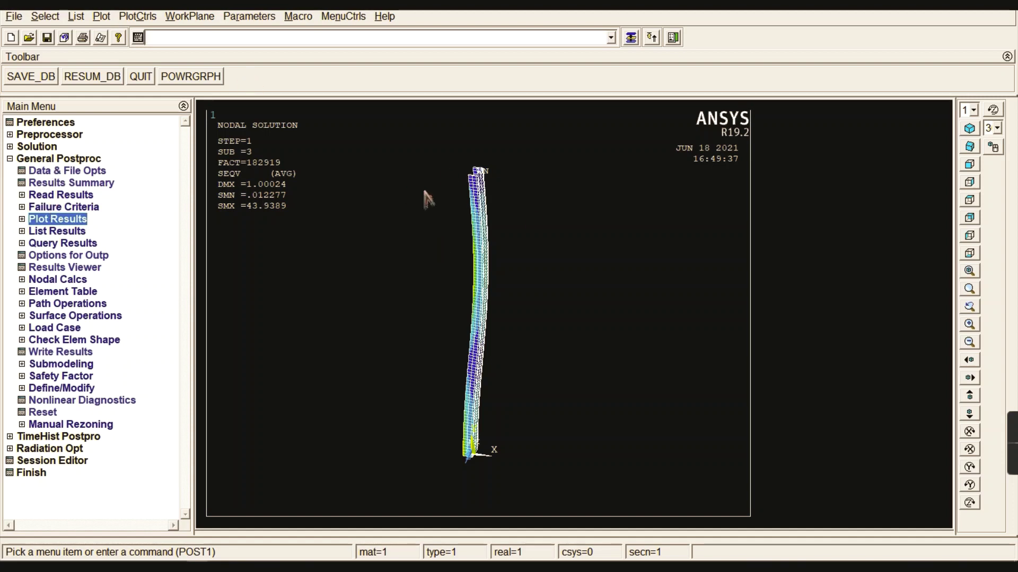
click(137, 17)
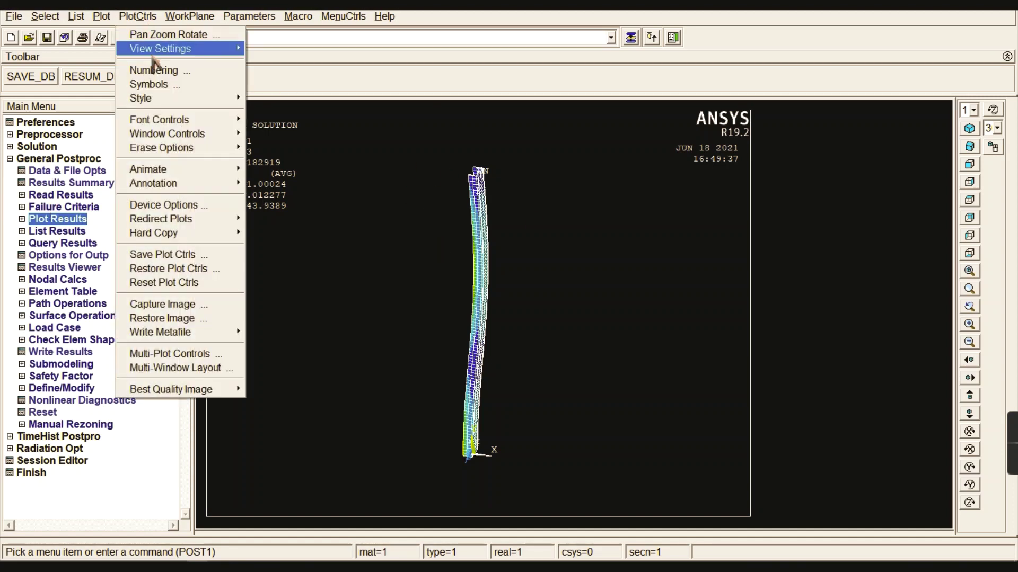
mouse_move(175, 98)
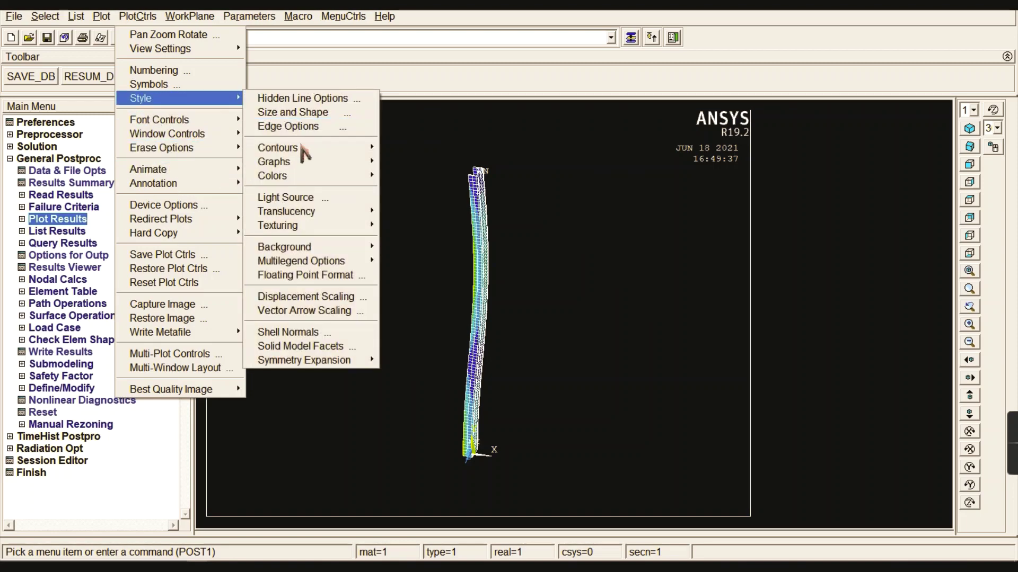
mouse_move(328, 175)
click(430, 247)
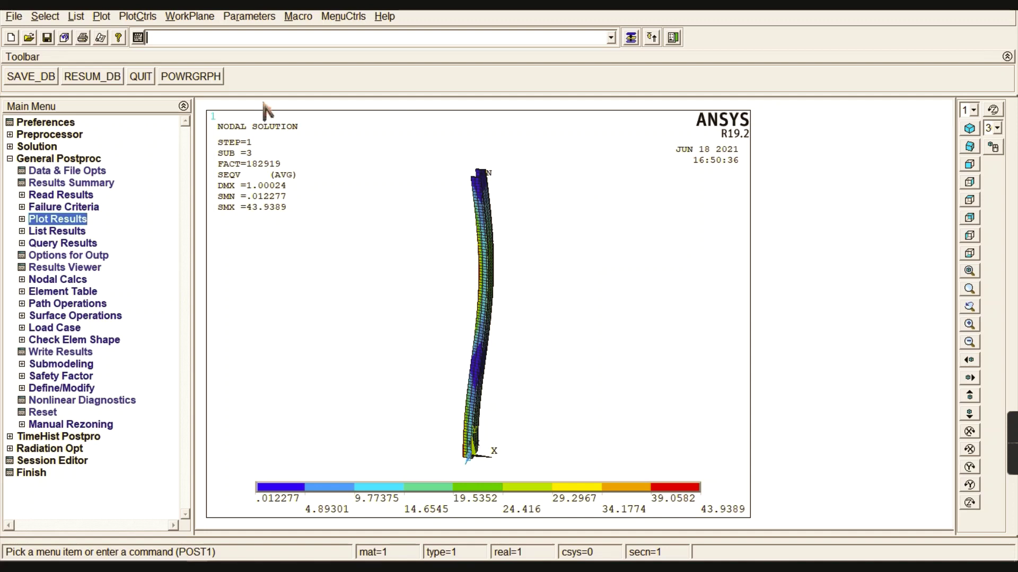
- Capture the von Mises stress plot as an image in a separate window
click(135, 17)
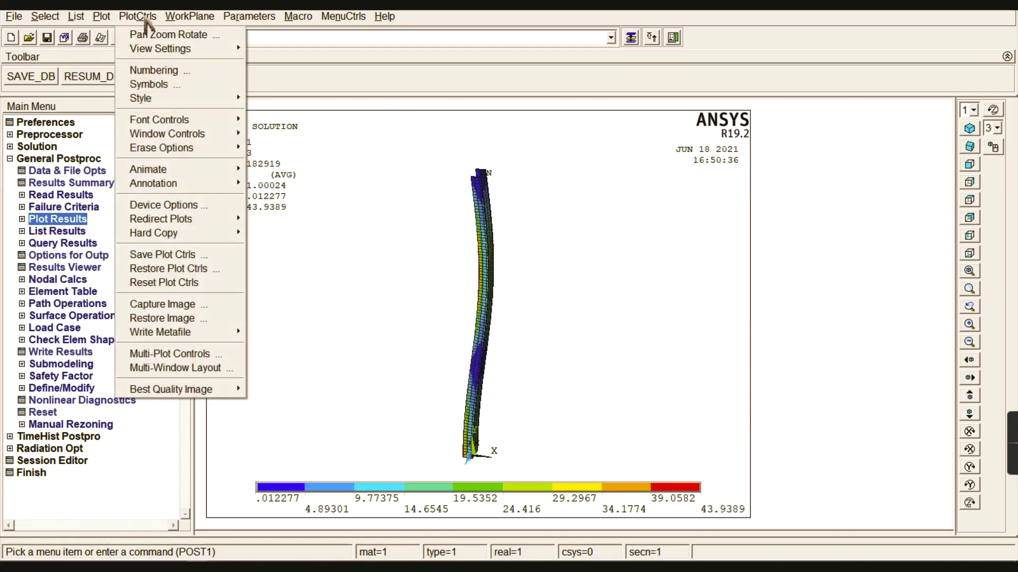
click(164, 309)
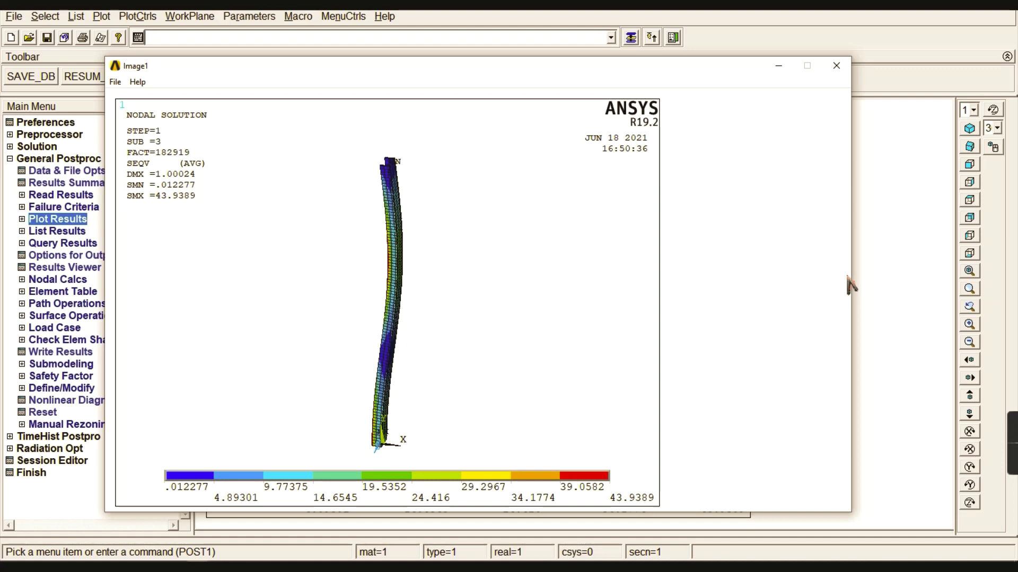
mouse_move(1011, 453)
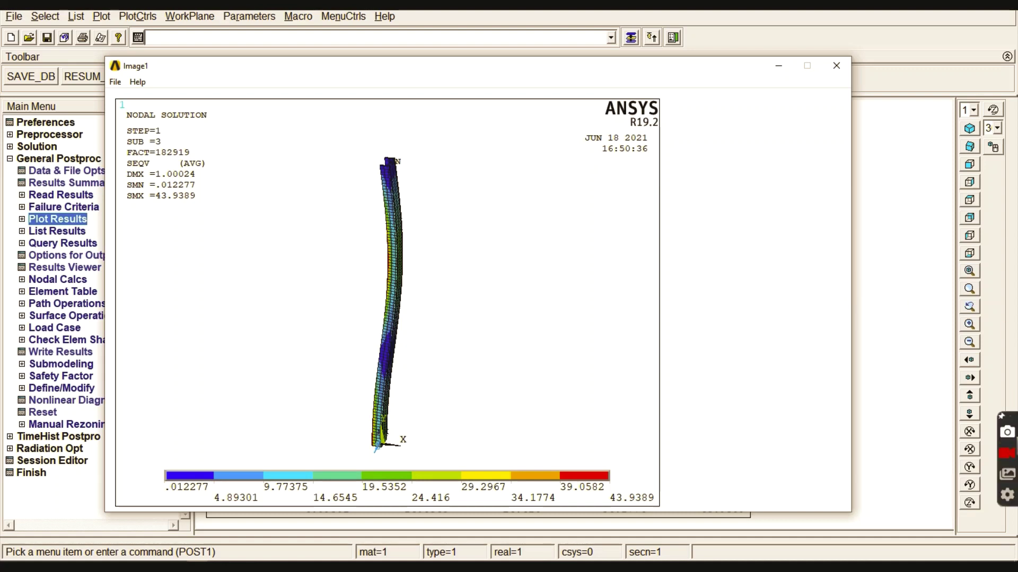